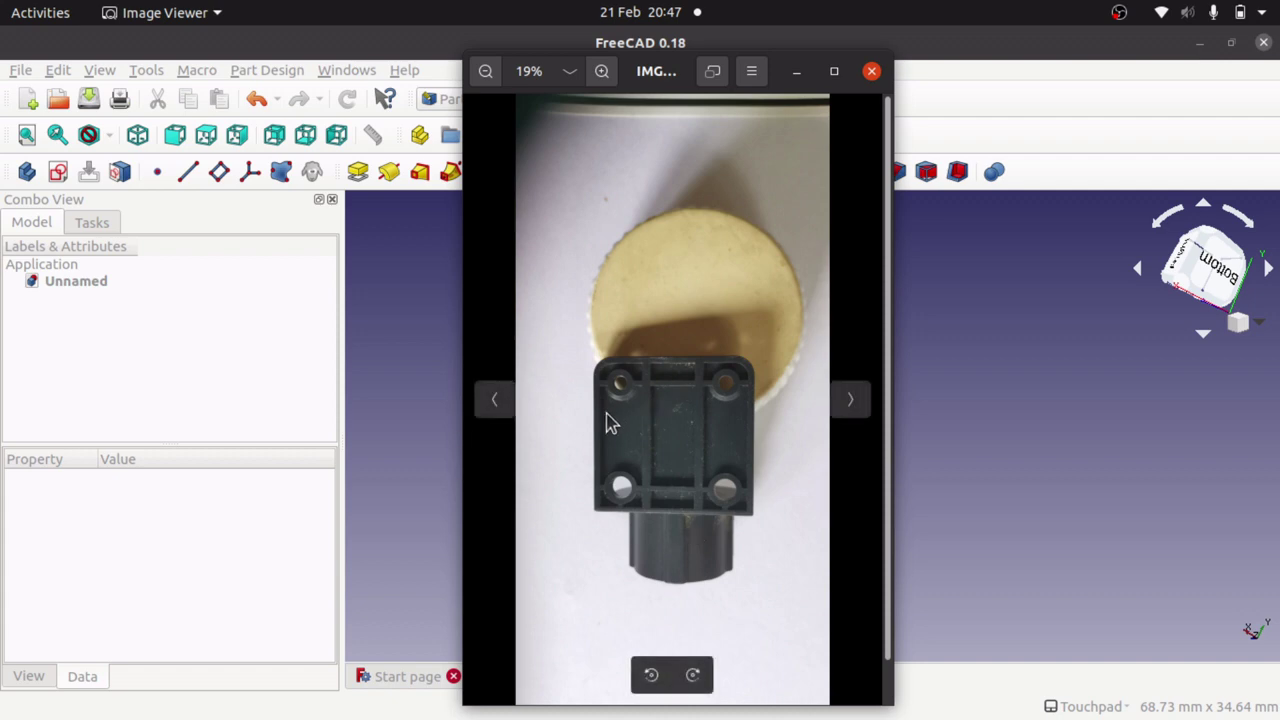
- Examine the reference photo of the black mounting plate, closely inspecting its corner holes and the sloped collars around them
scroll(610, 424, "up", 4)
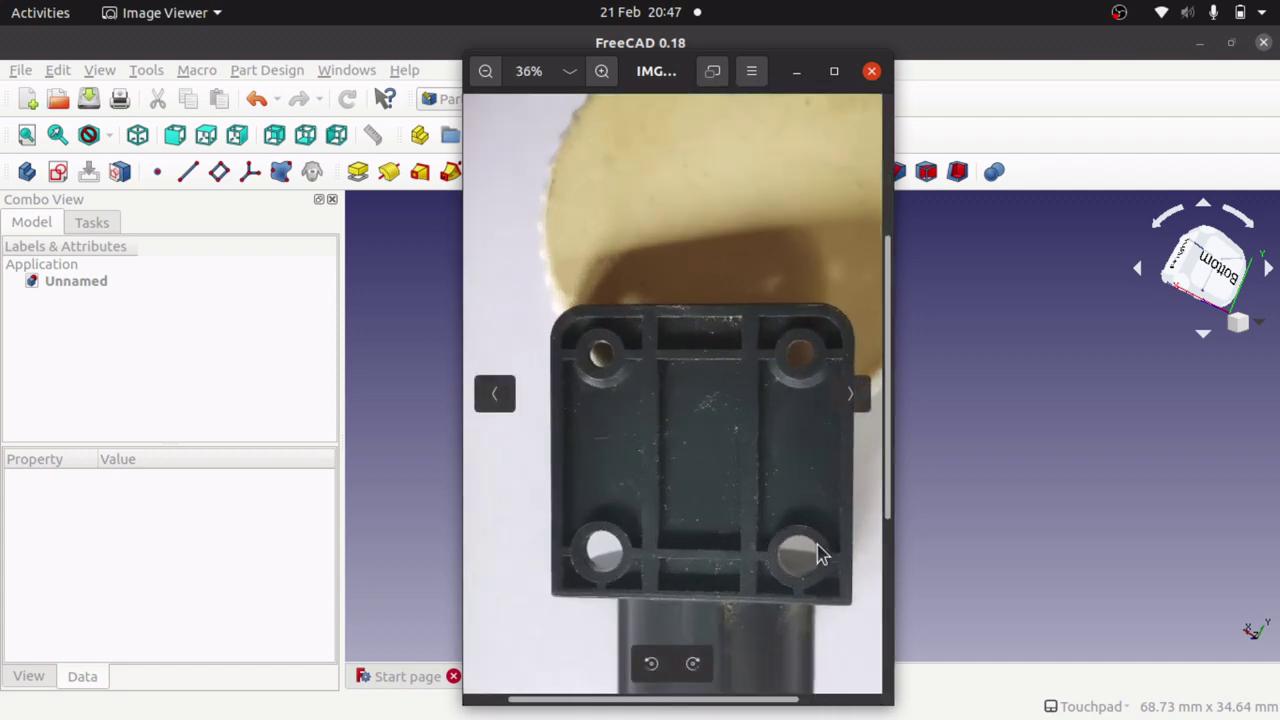
scroll(640, 434, "up", 4)
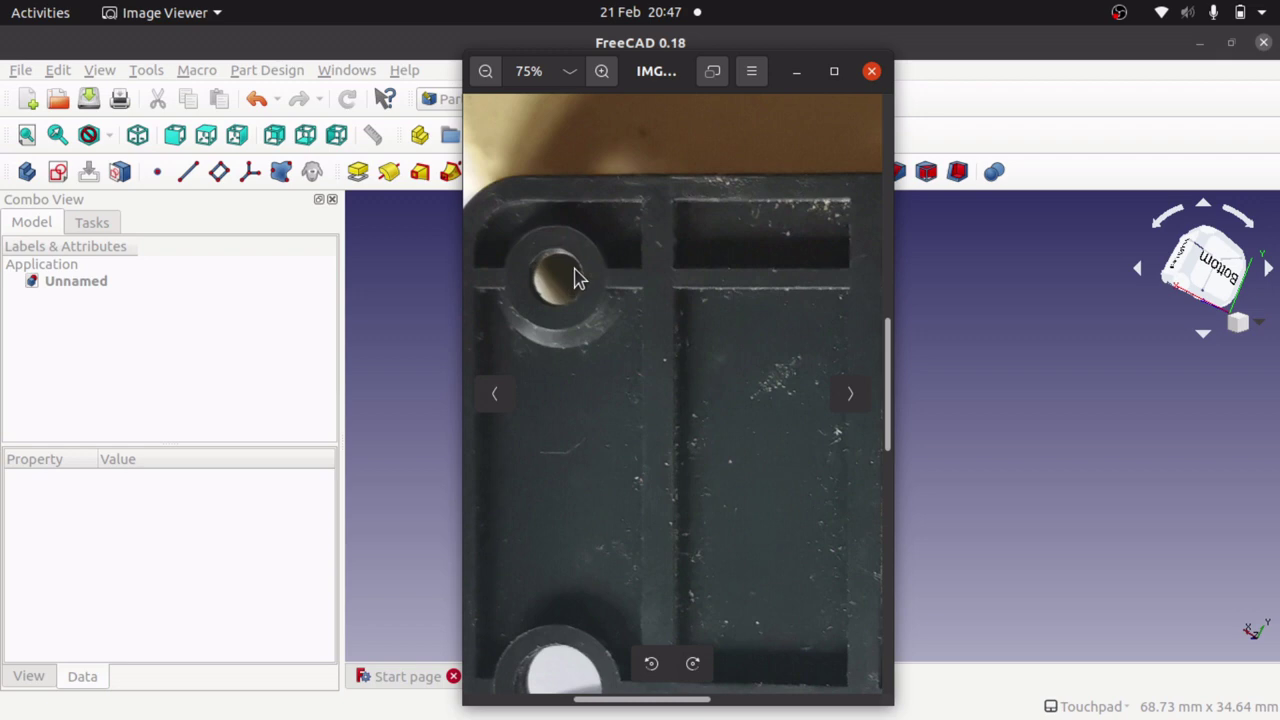
scroll(575, 278, "down", 1)
scroll(575, 278, "up", 4)
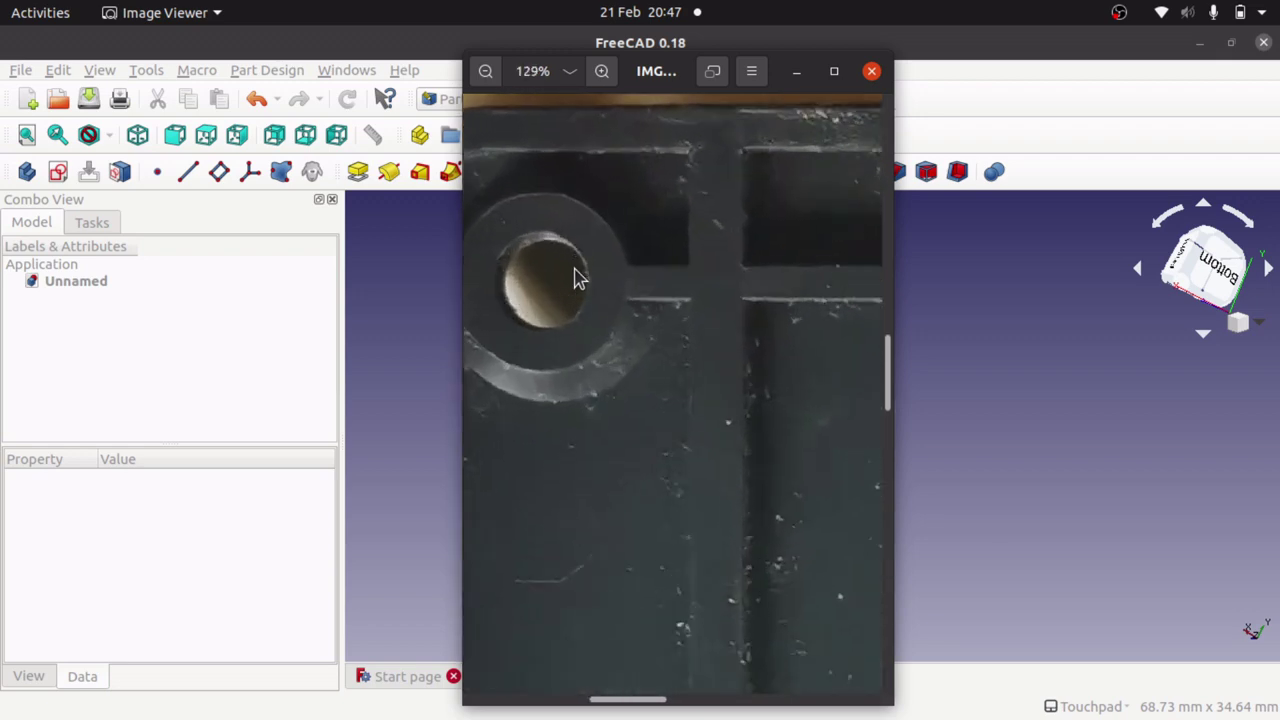
scroll(575, 278, "down", 1)
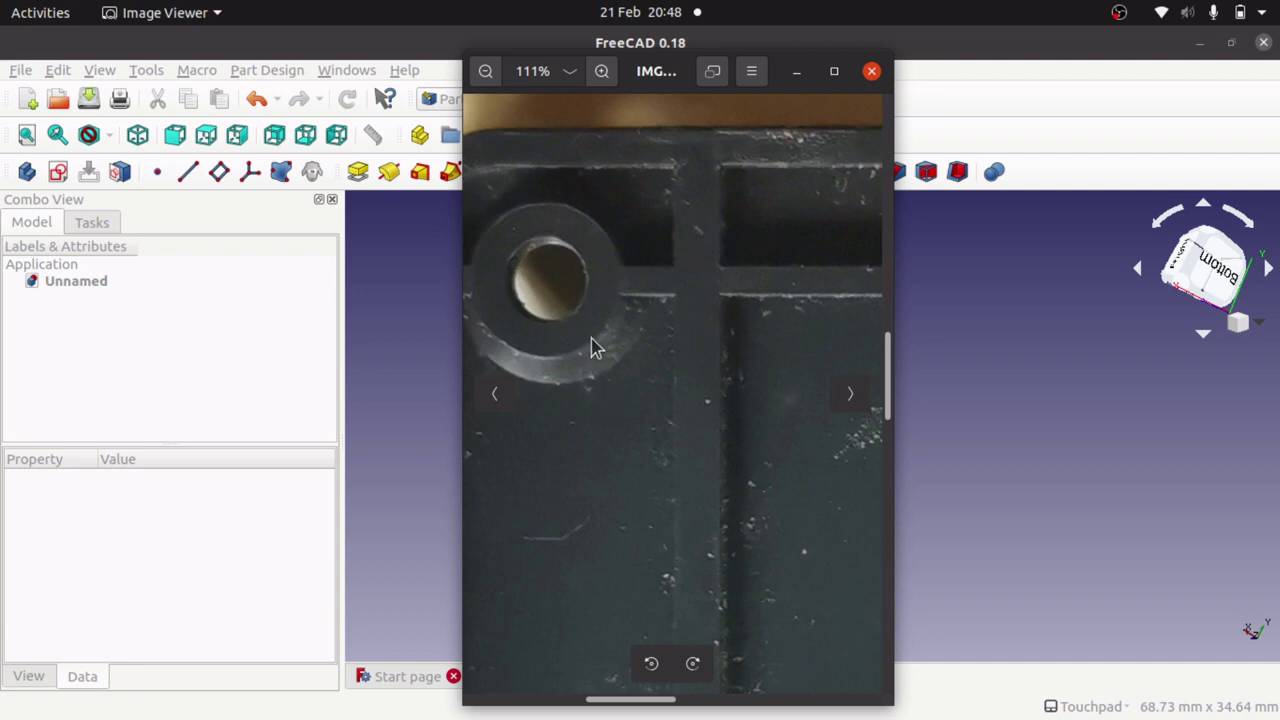
scroll(592, 347, "down", 4)
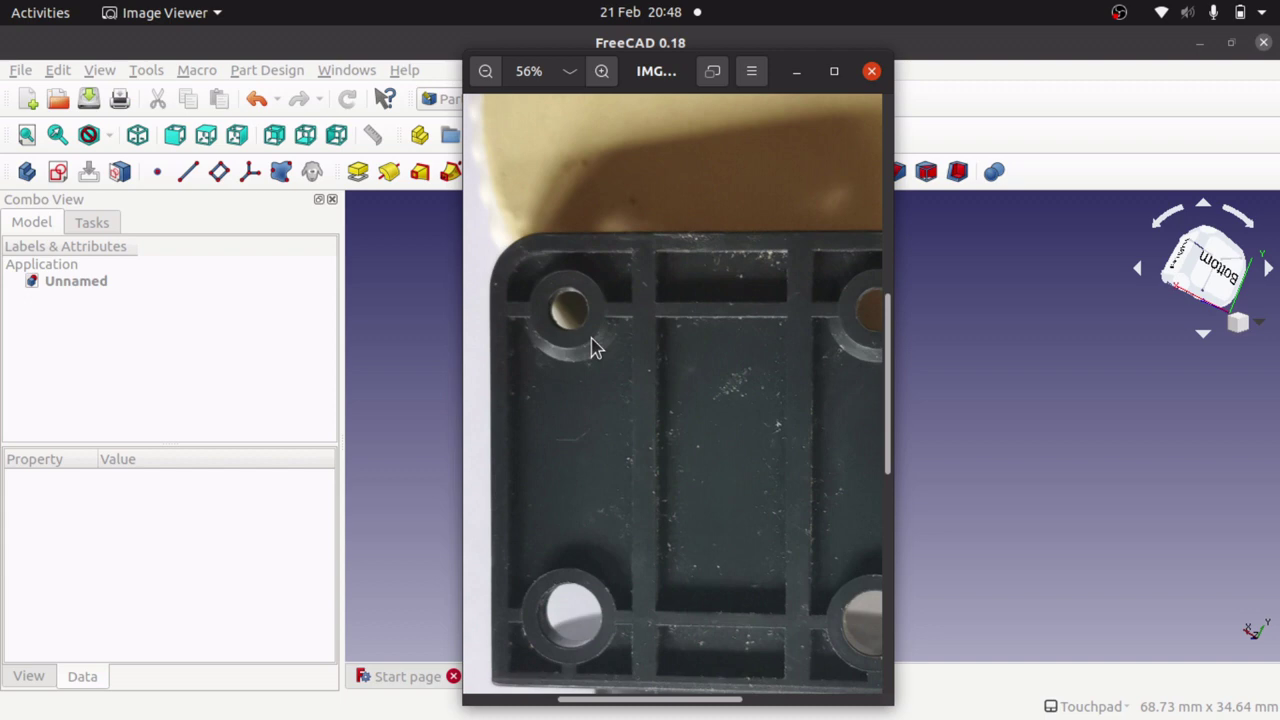
scroll(592, 347, "up", 4)
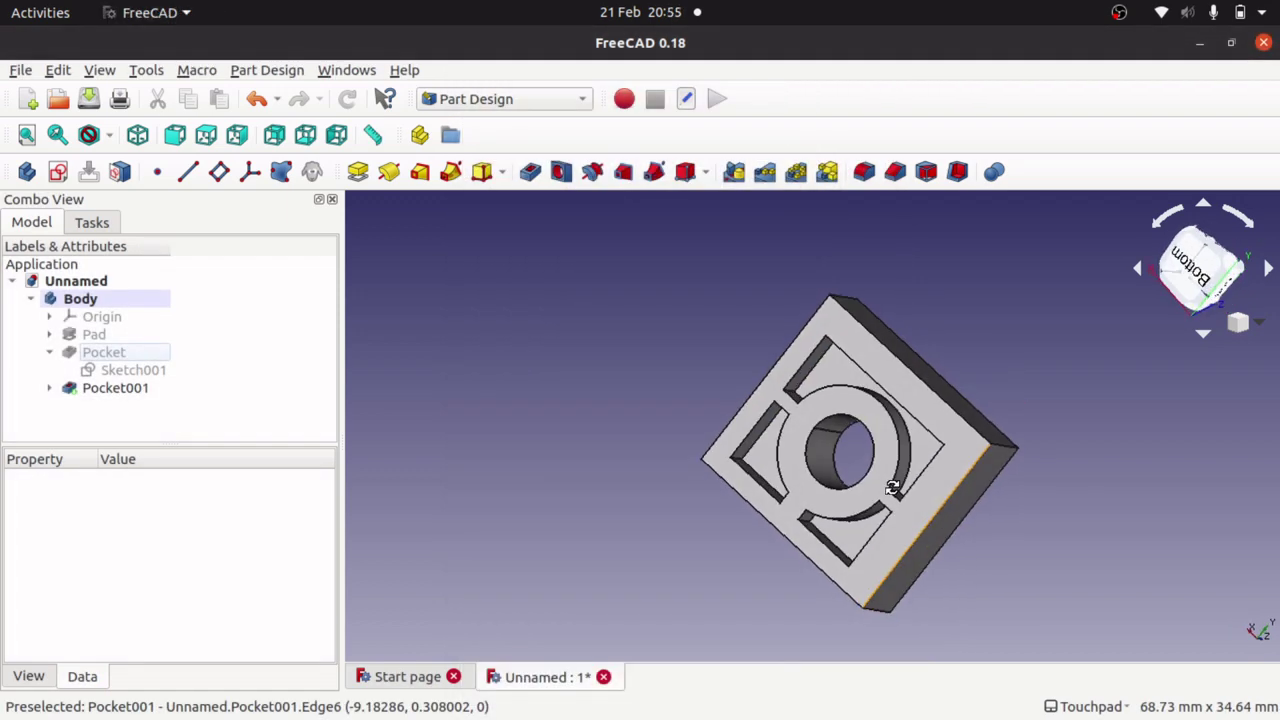
- Examine the pocketed block's central ring and the curved outer wall of the ring from several angles
scroll(843, 466, "up", 5)
scroll(843, 466, "down", 3)
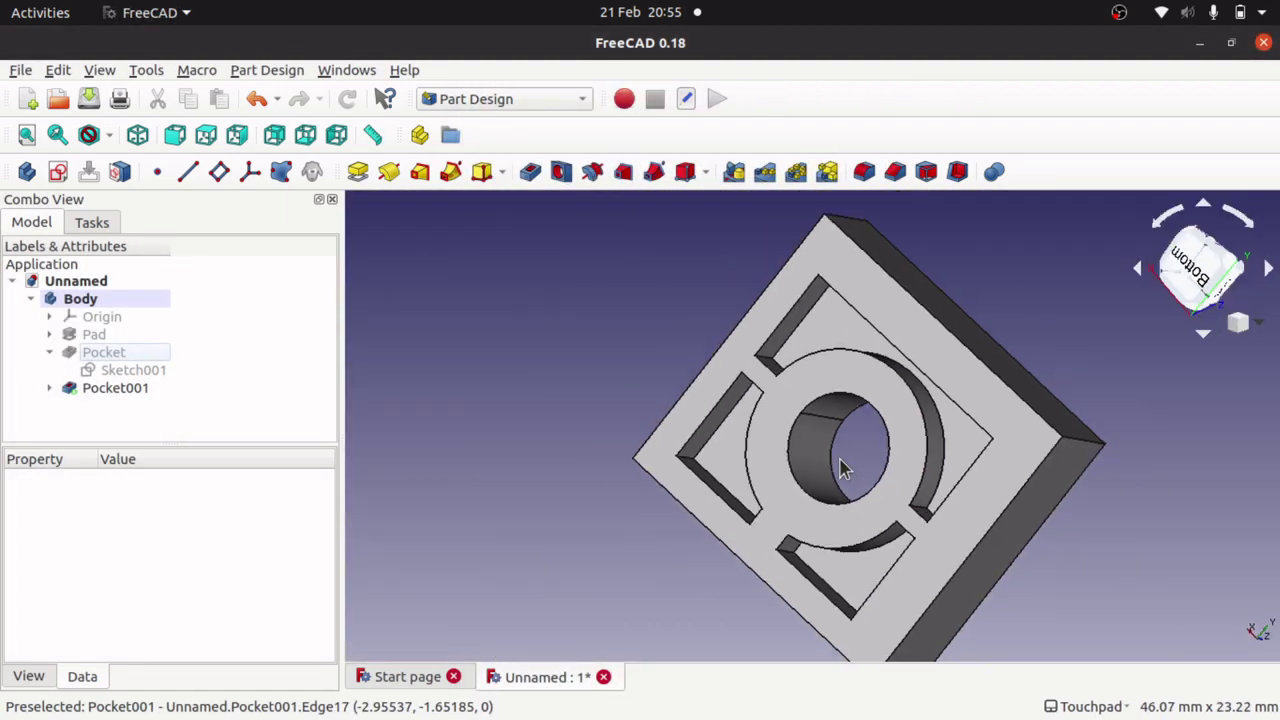
scroll(843, 466, "up", 4)
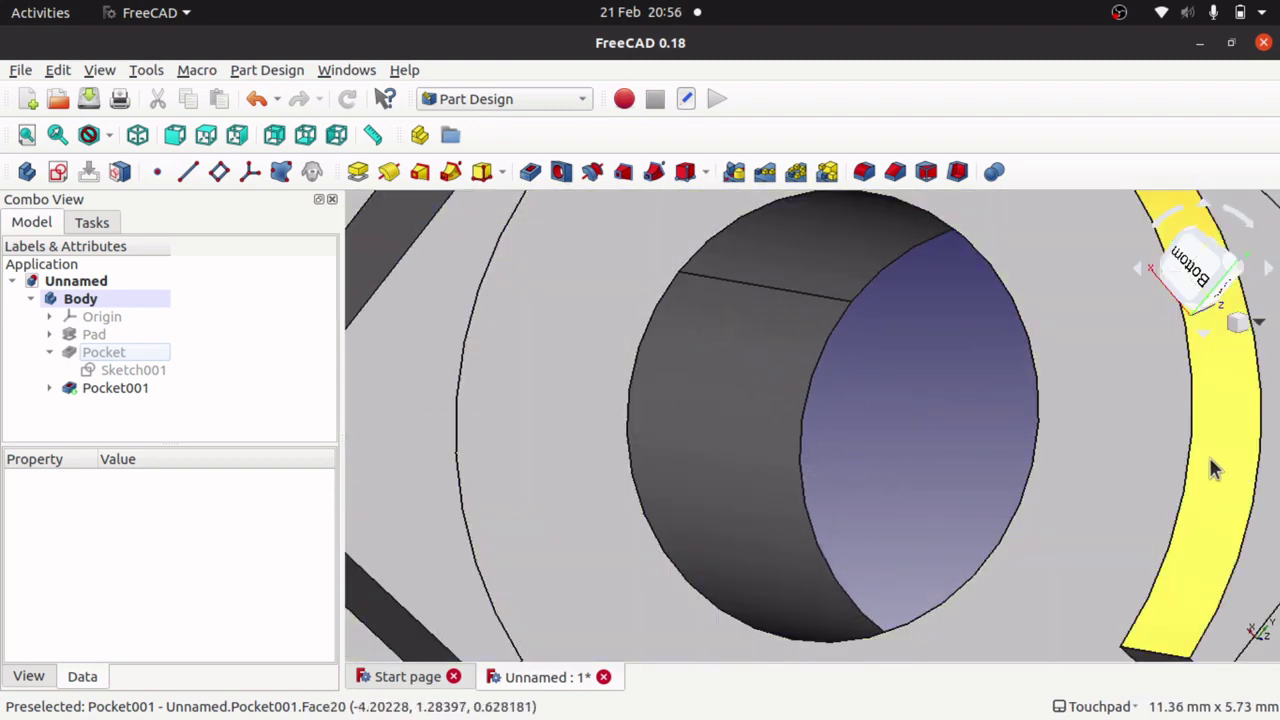
left_click(1209, 459)
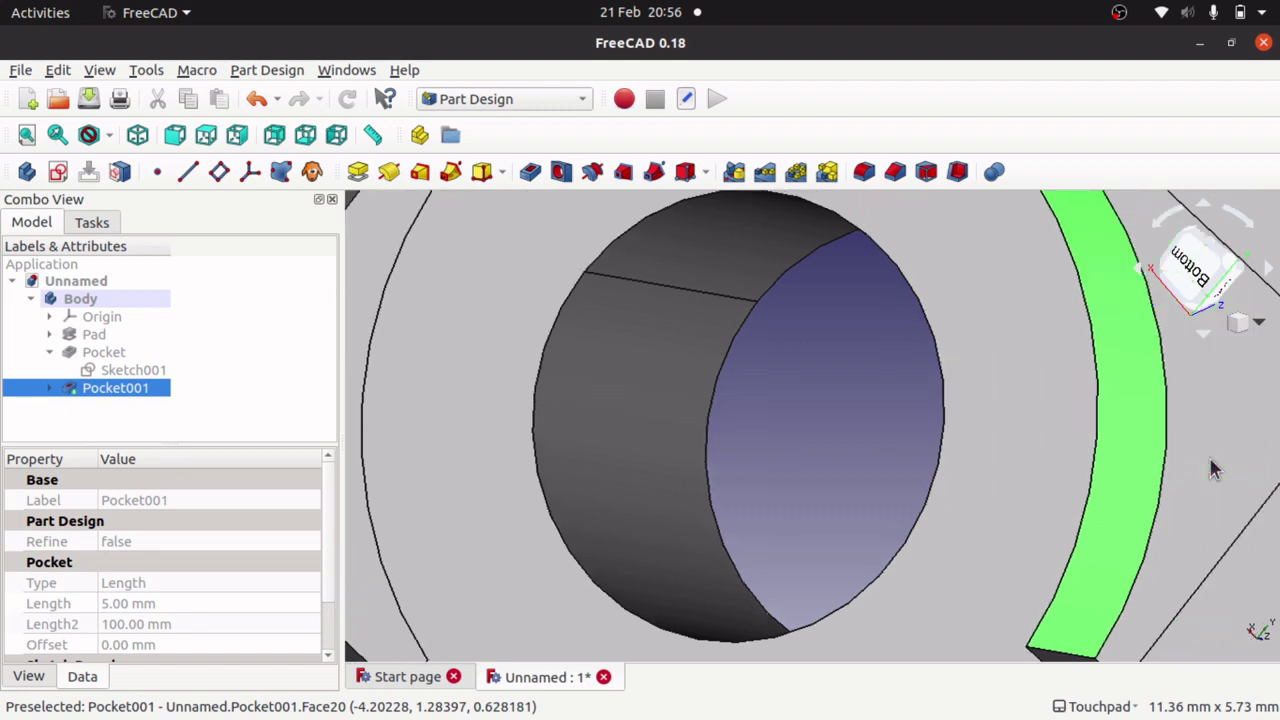
key("Left")
key("Left")
key("Left")
key("Left")
key("Left")
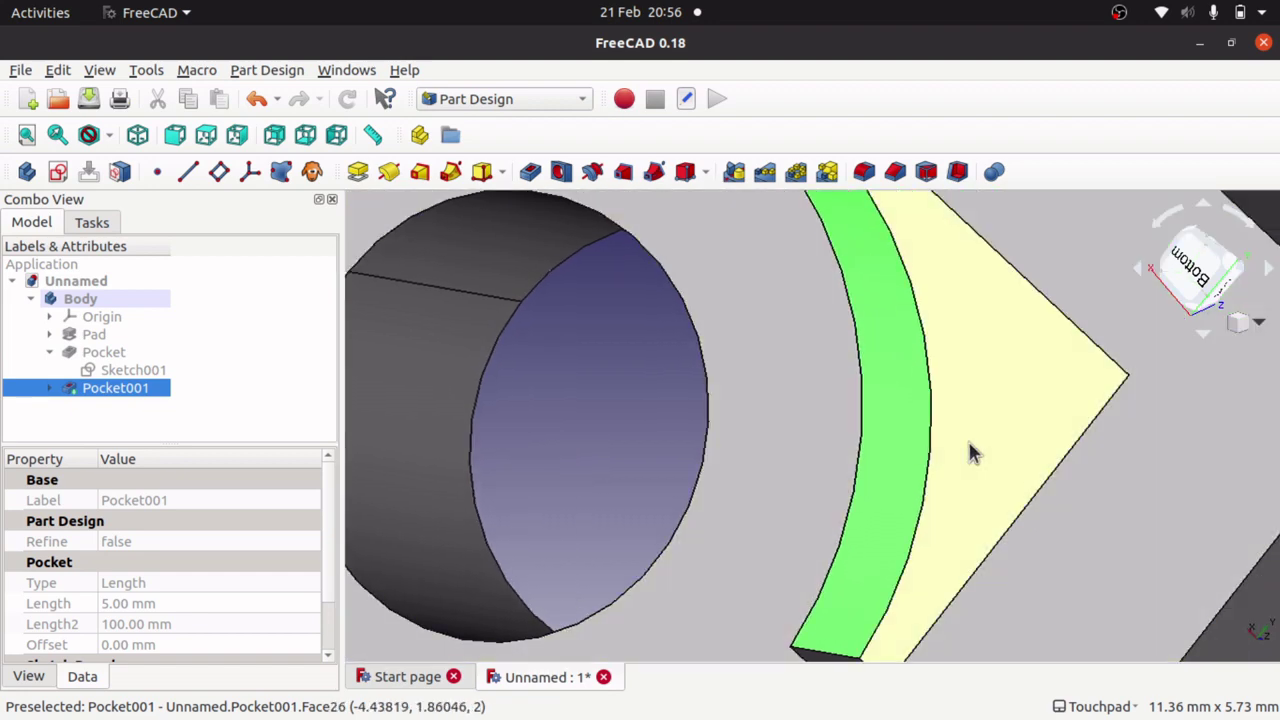
scroll(970, 452, "right", 3)
scroll(970, 452, "down", 5)
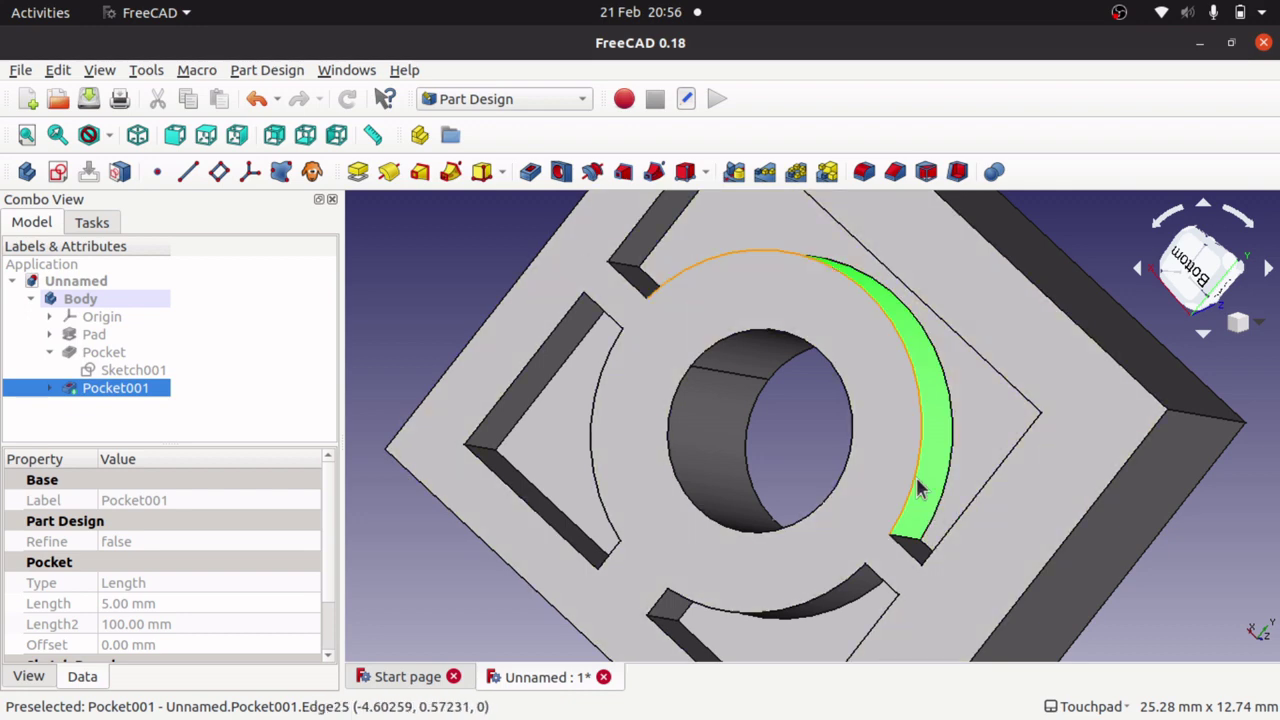
left_click_drag(949, 491, 894, 457, "shift")
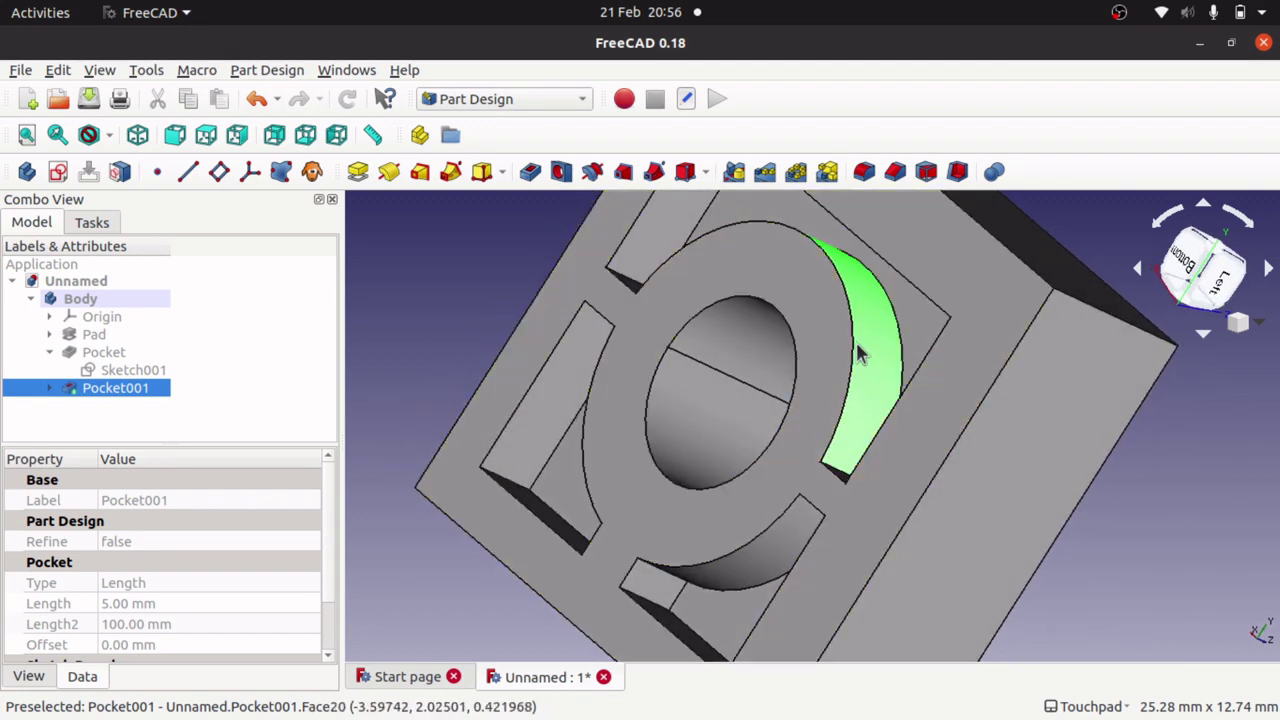
middle_click_drag(889, 337, 927, 360)
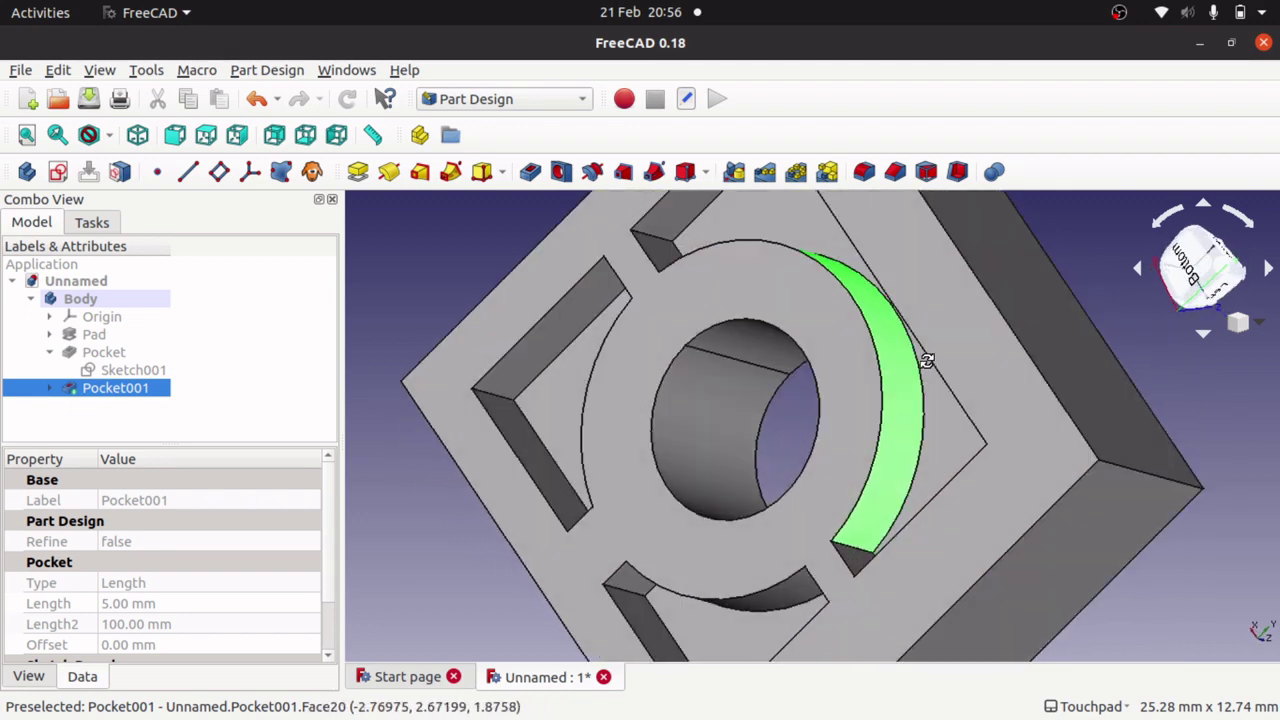
left_click_drag(927, 360, 825, 214, "shift")
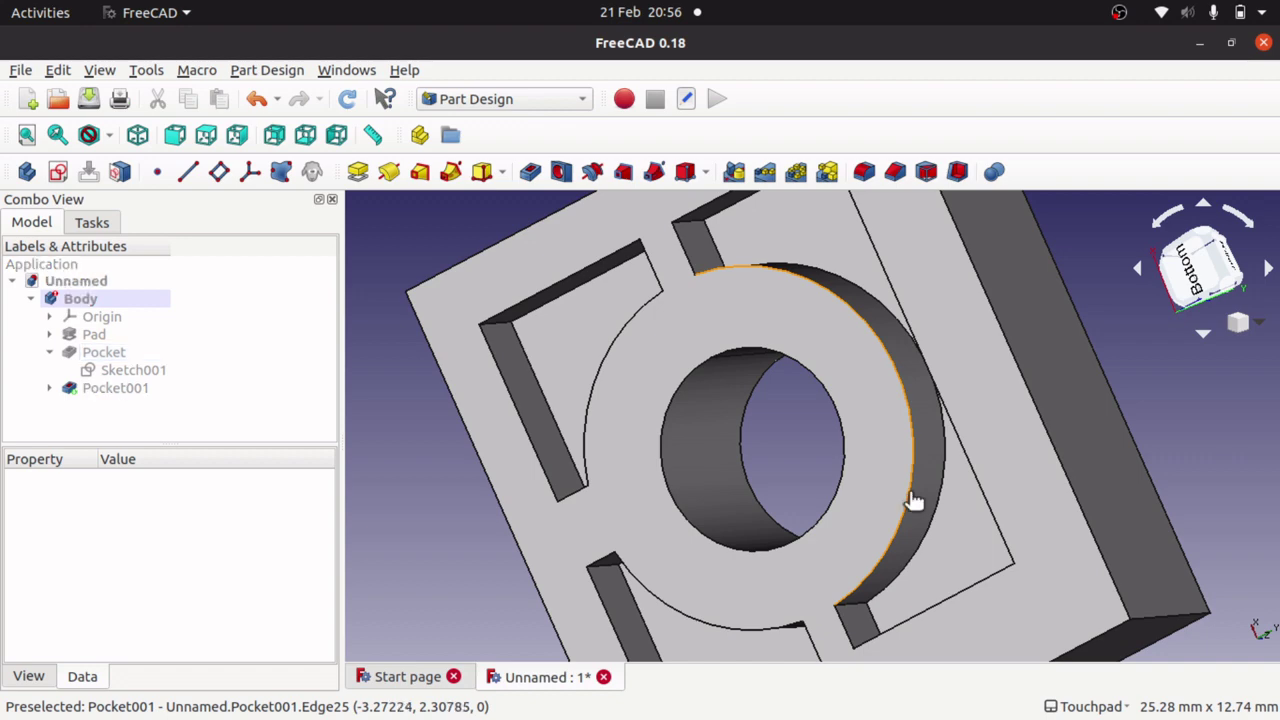
- Try a 14 mm chamfer on the outer curved edge of the central ring beside the corner pocket
left_click(914, 500)
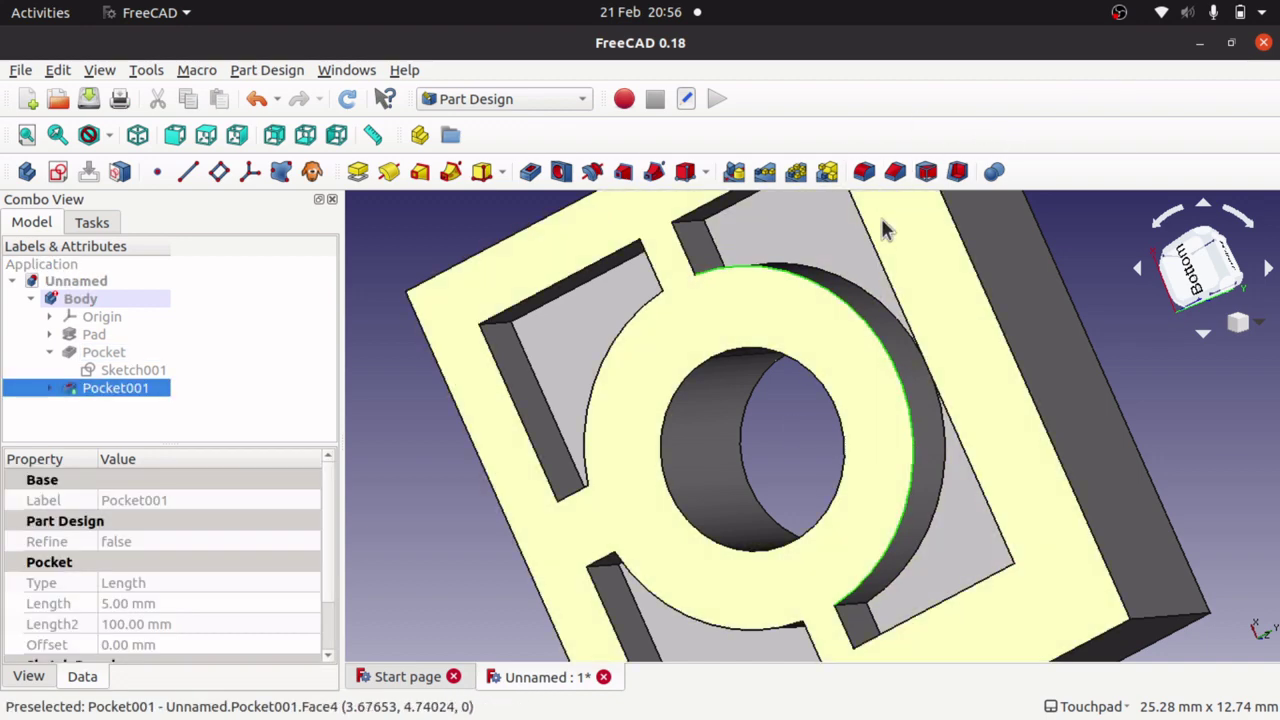
left_click(897, 172)
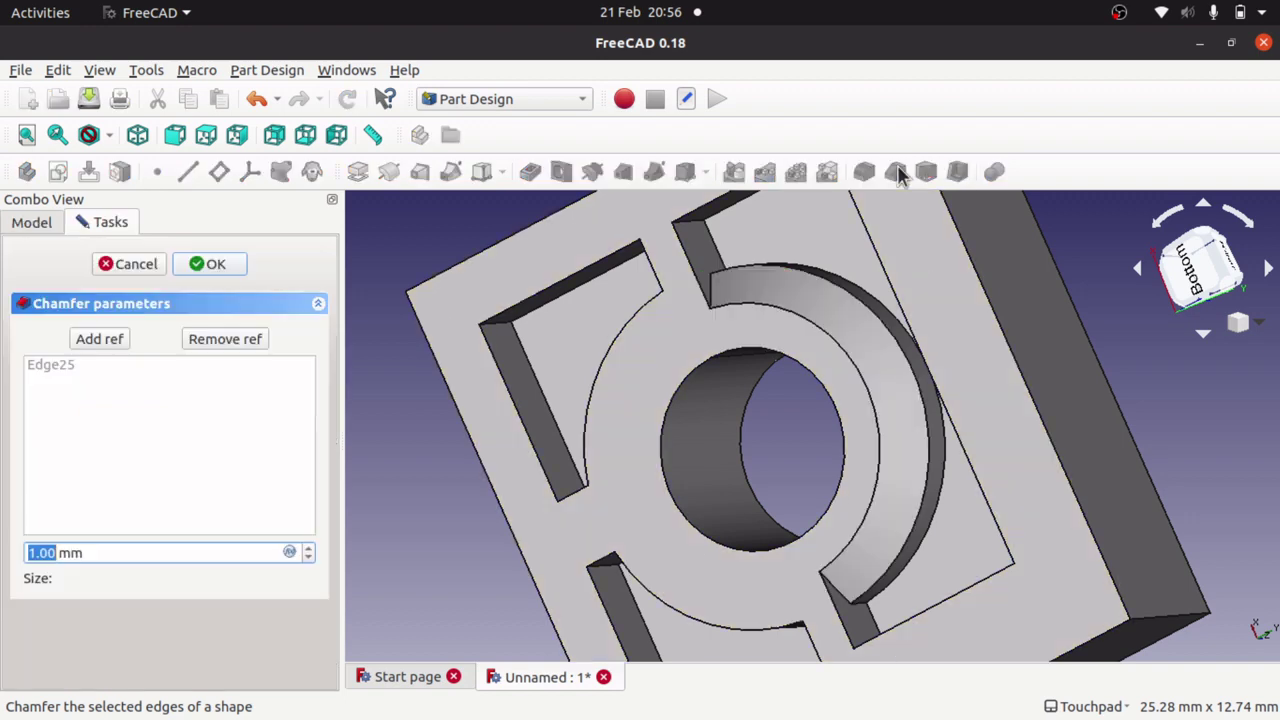
left_click_drag(850, 444, 810, 418, "alt")
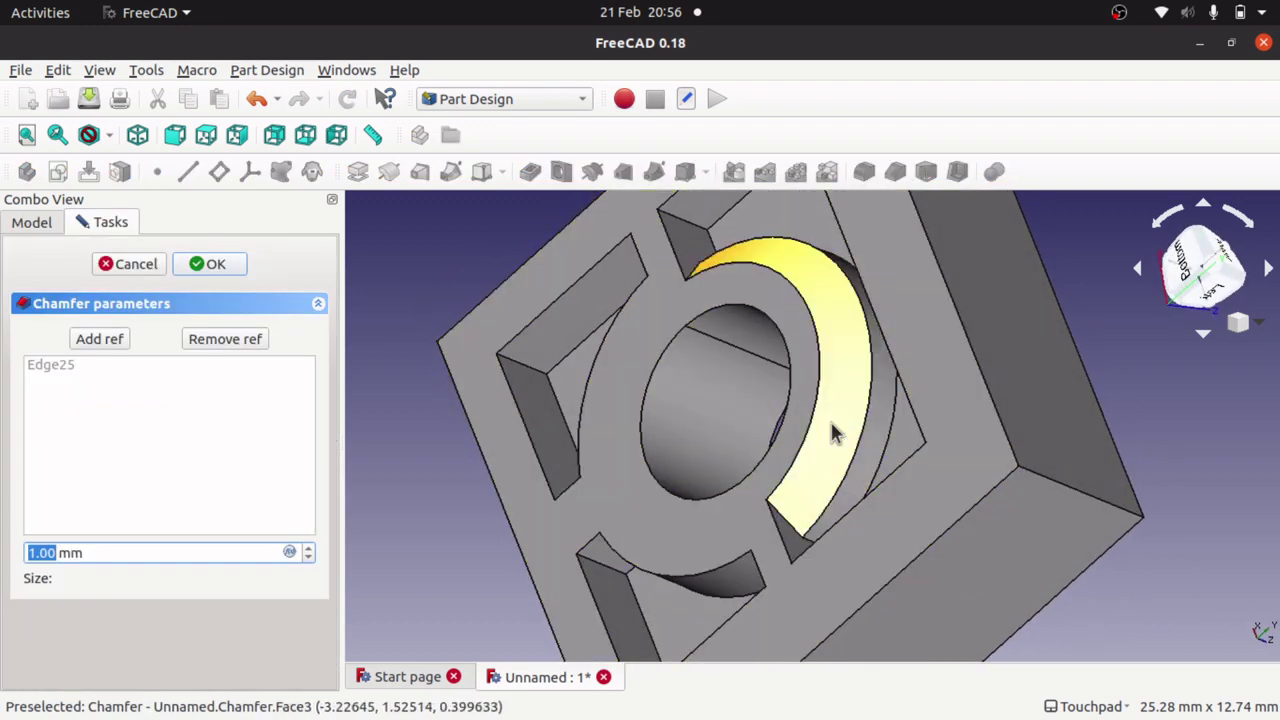
left_click(309, 548)
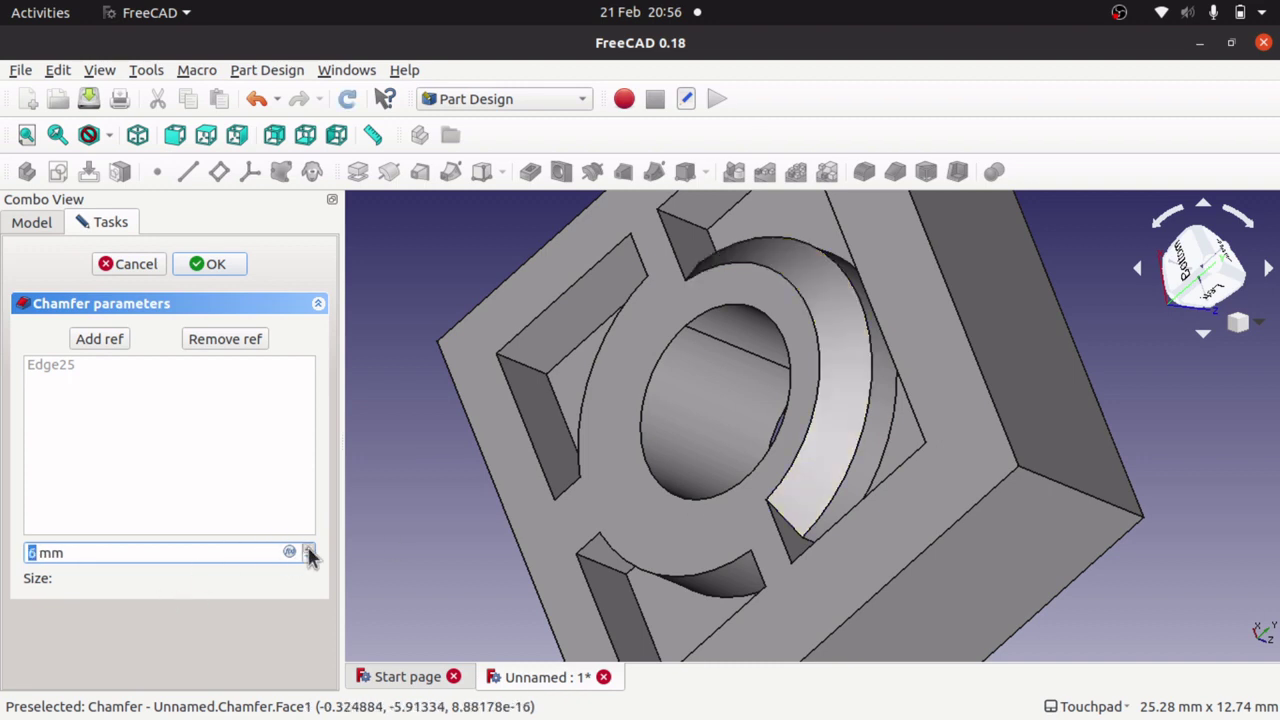
left_click(309, 549)
left_click(309, 549)
left_click_drag(863, 463, 977, 406, "alt")
middle_click_drag(976, 405, 920, 459)
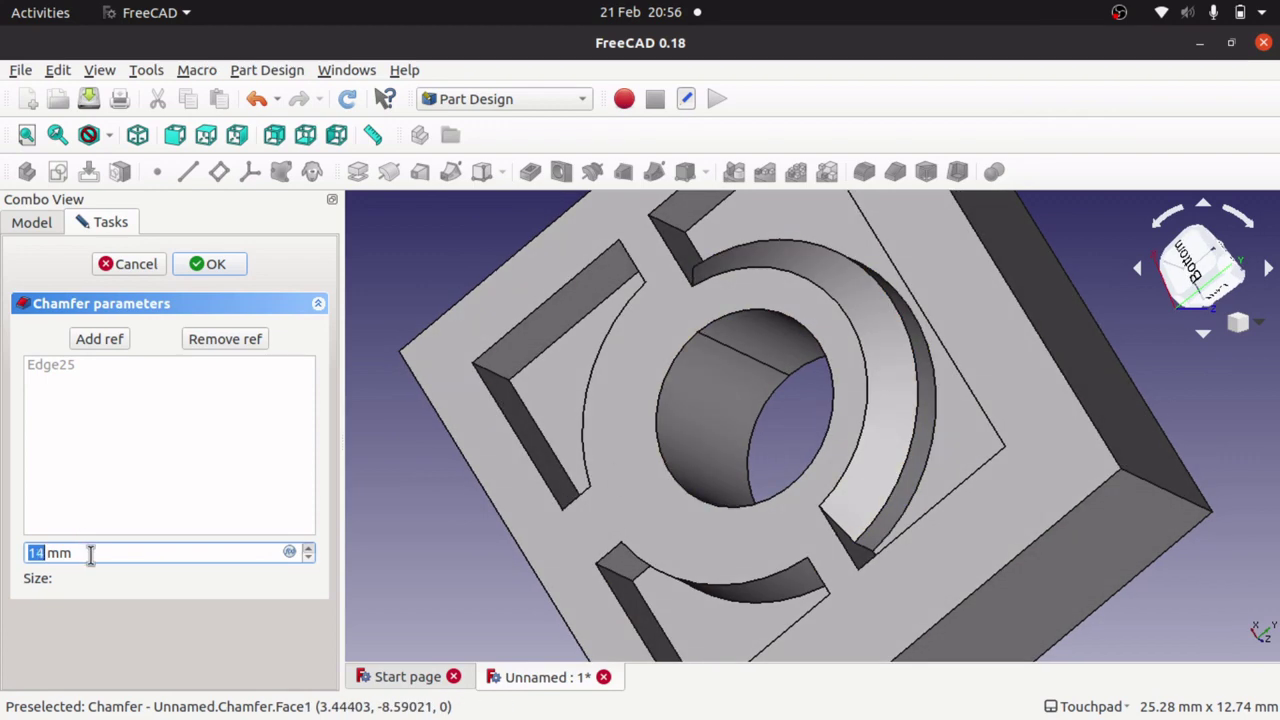
- Try a chamfer size of 30 mm on the ring's edge and discard the chamfer
scroll(89, 552, "up", 13)
scroll(194, 558, "up", 1)
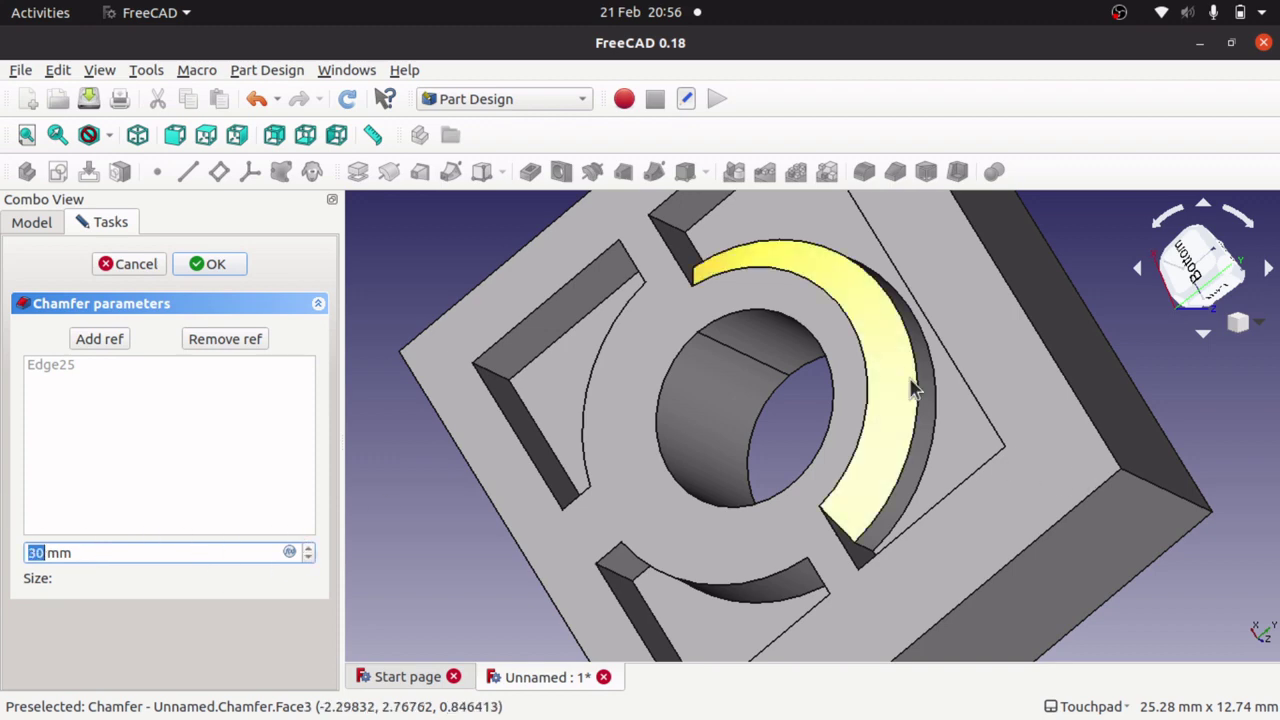
middle_click_drag(912, 390, 740, 609)
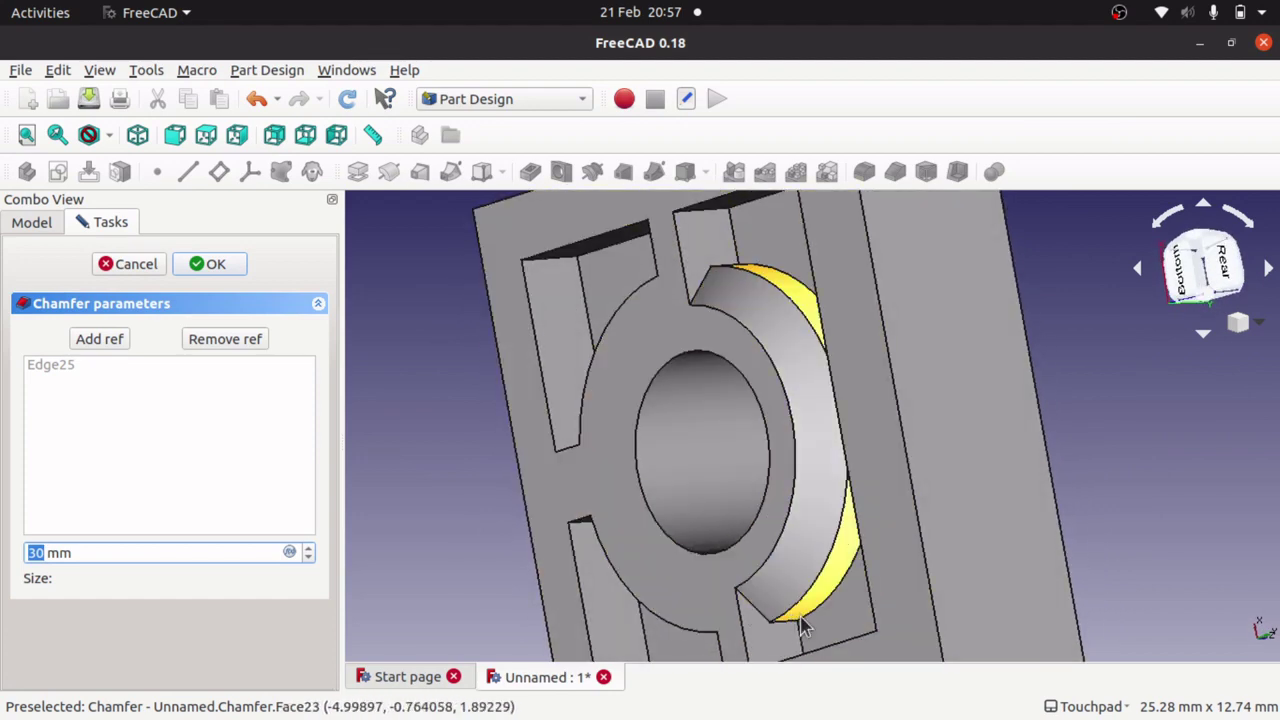
left_click(139, 268)
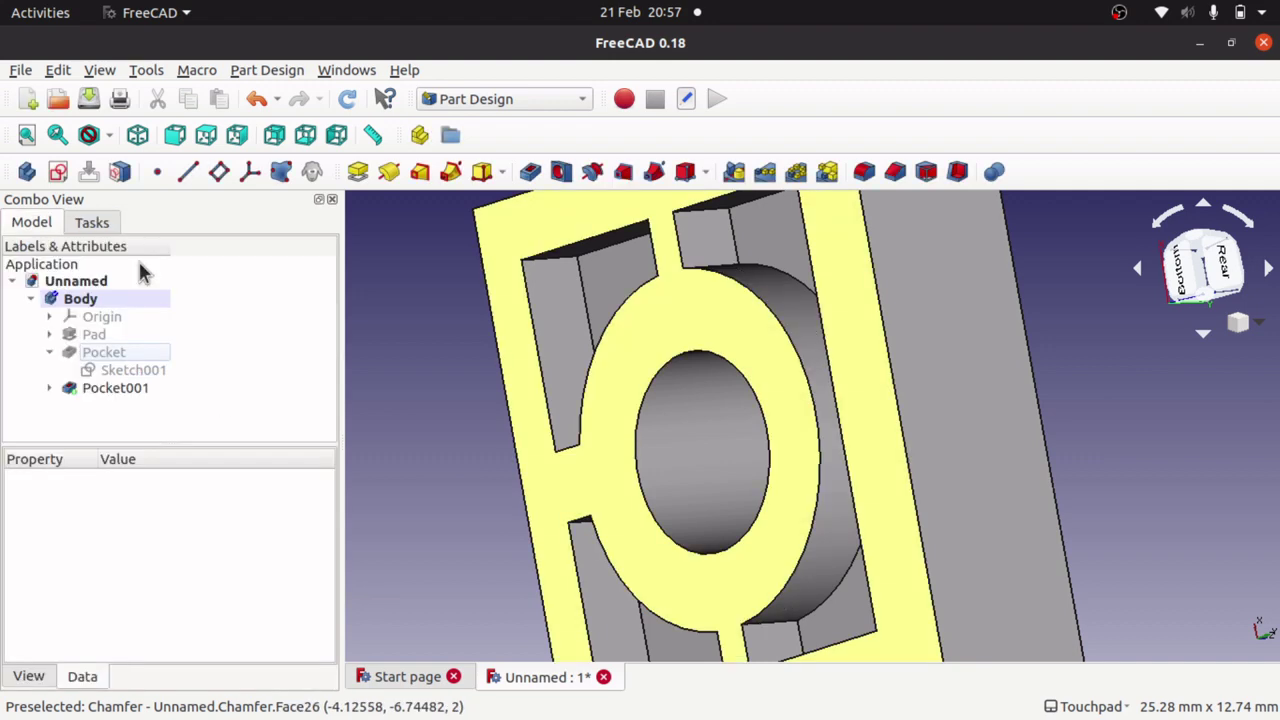
- Start a draft on the ring's curved outer wall in the corner pocket with an angle of 11.5°
left_click_drag(729, 464, 871, 434, "alt")
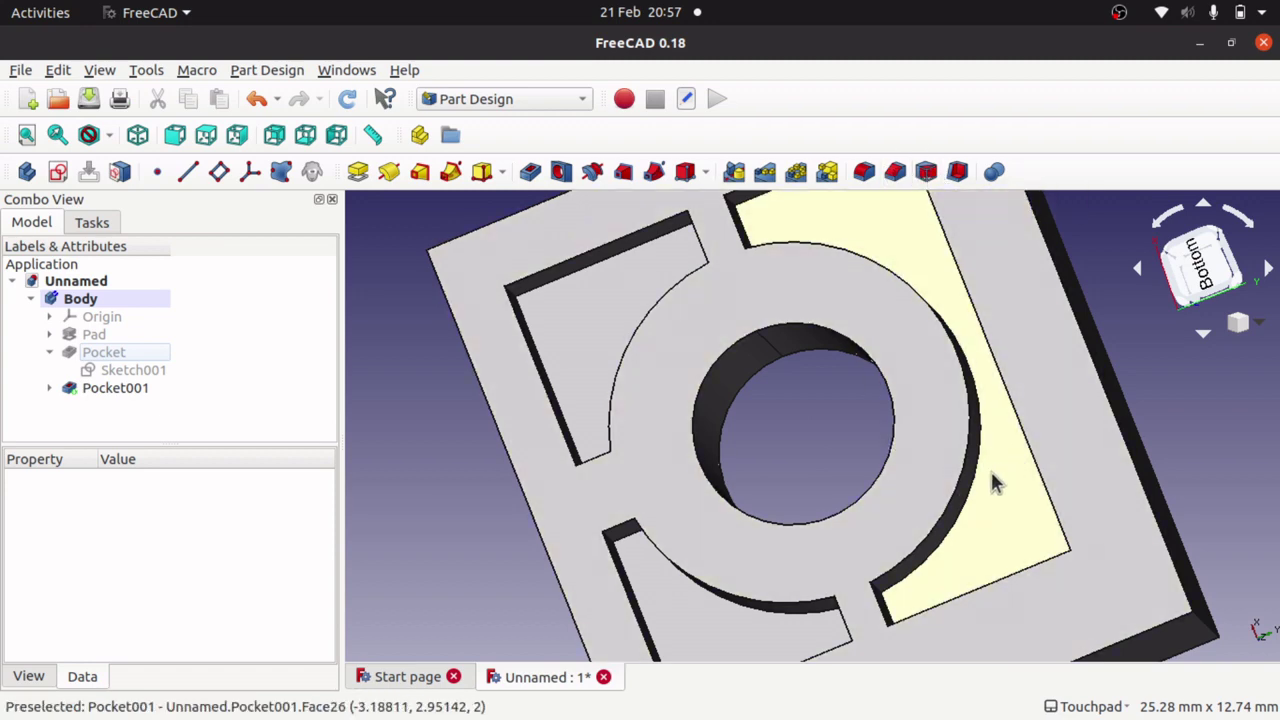
middle_click_drag(994, 480, 932, 511)
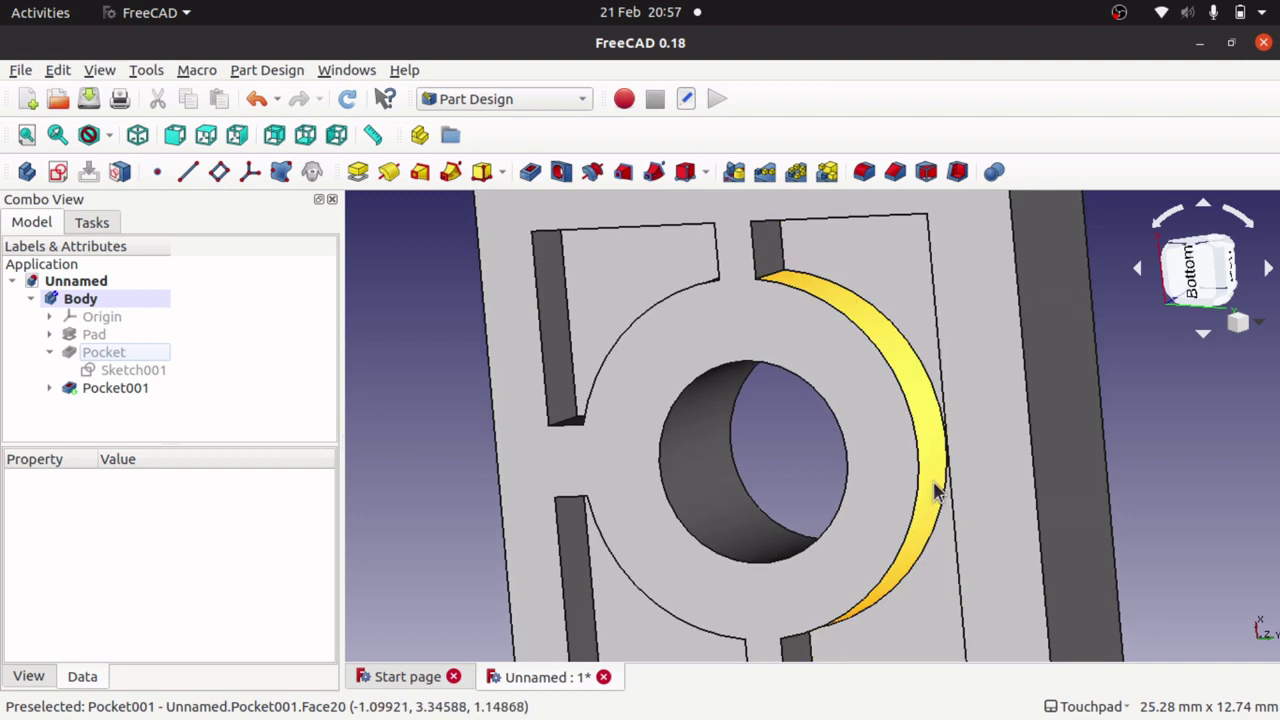
left_click(936, 490)
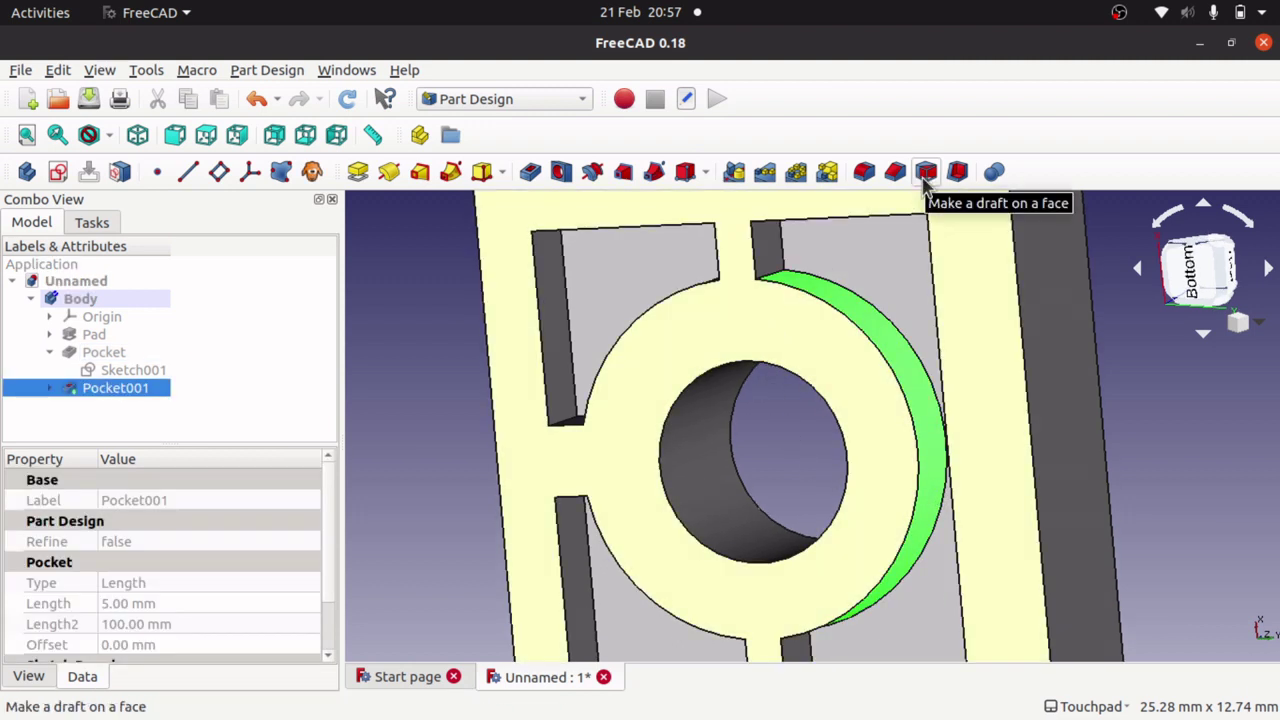
left_click(926, 172)
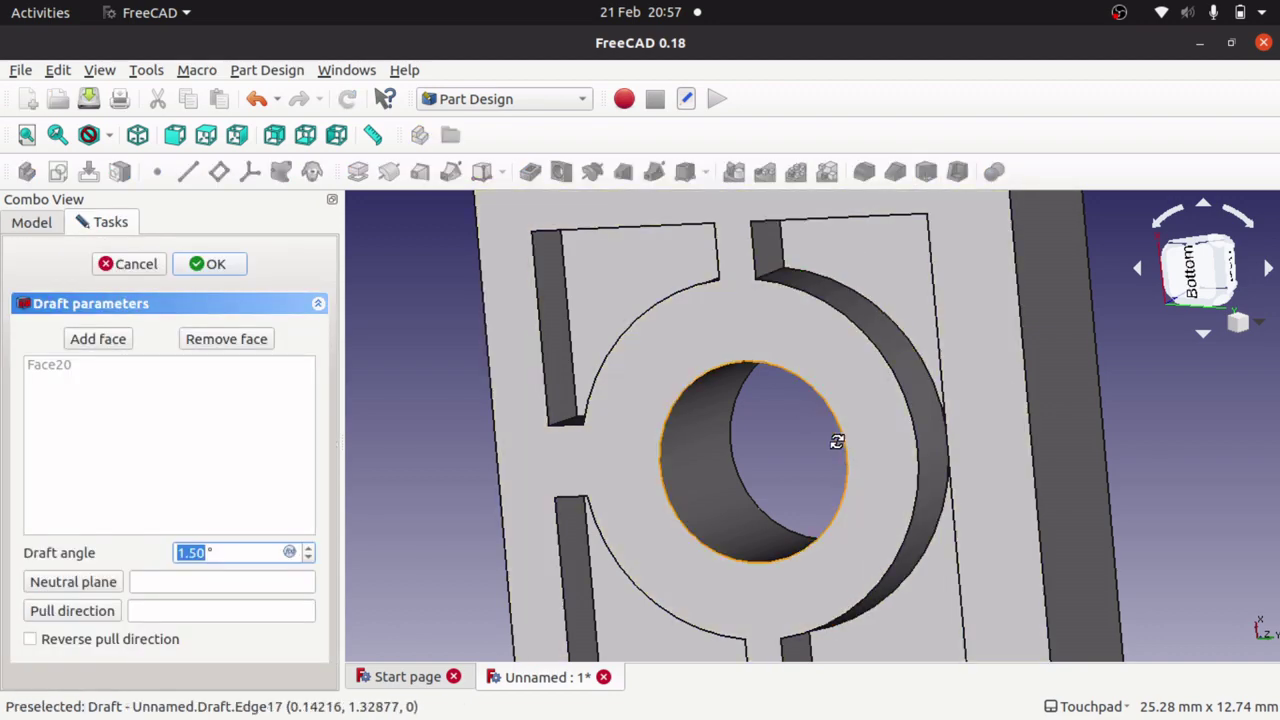
left_click_drag(834, 437, 846, 392, "alt")
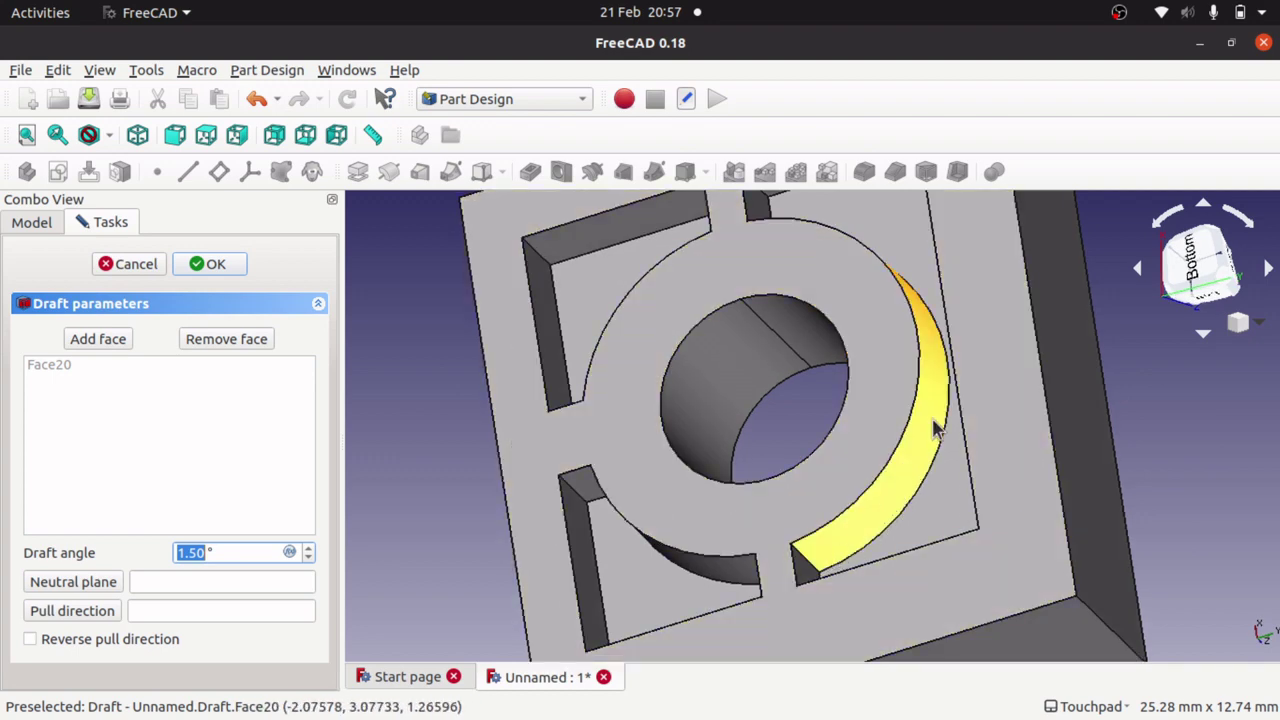
left_click(310, 549)
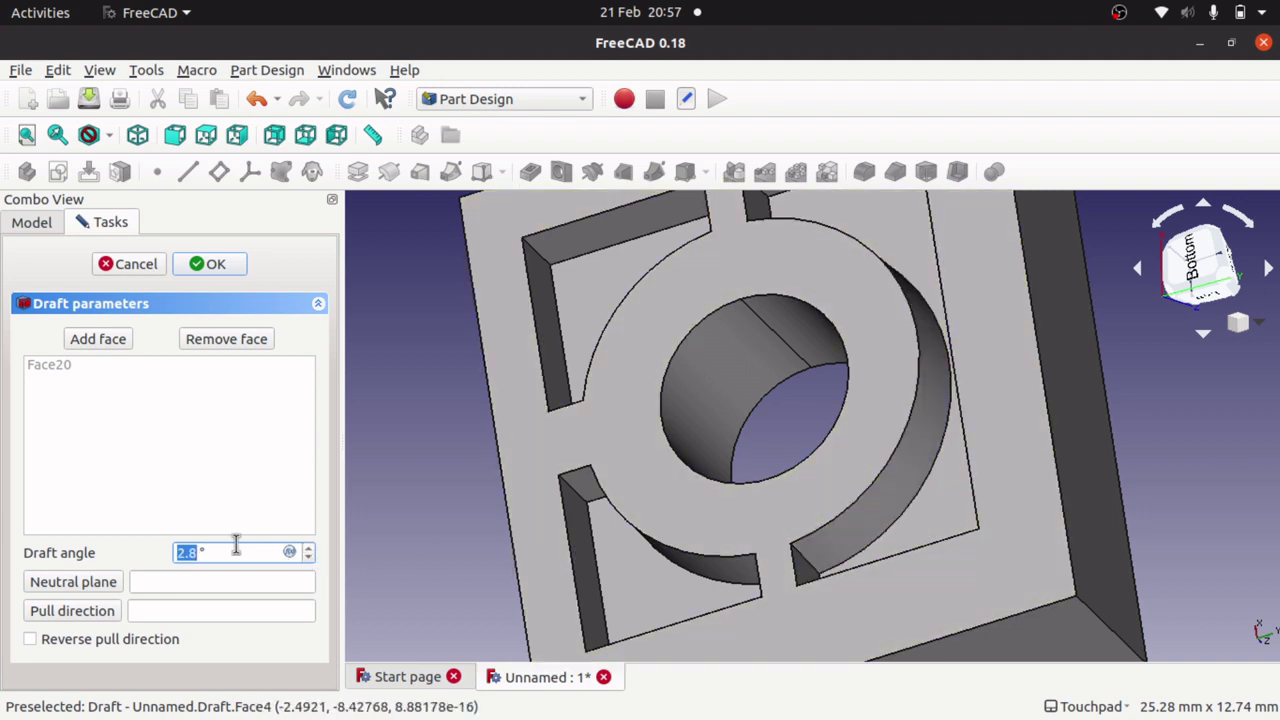
scroll(236, 545, "up", 11)
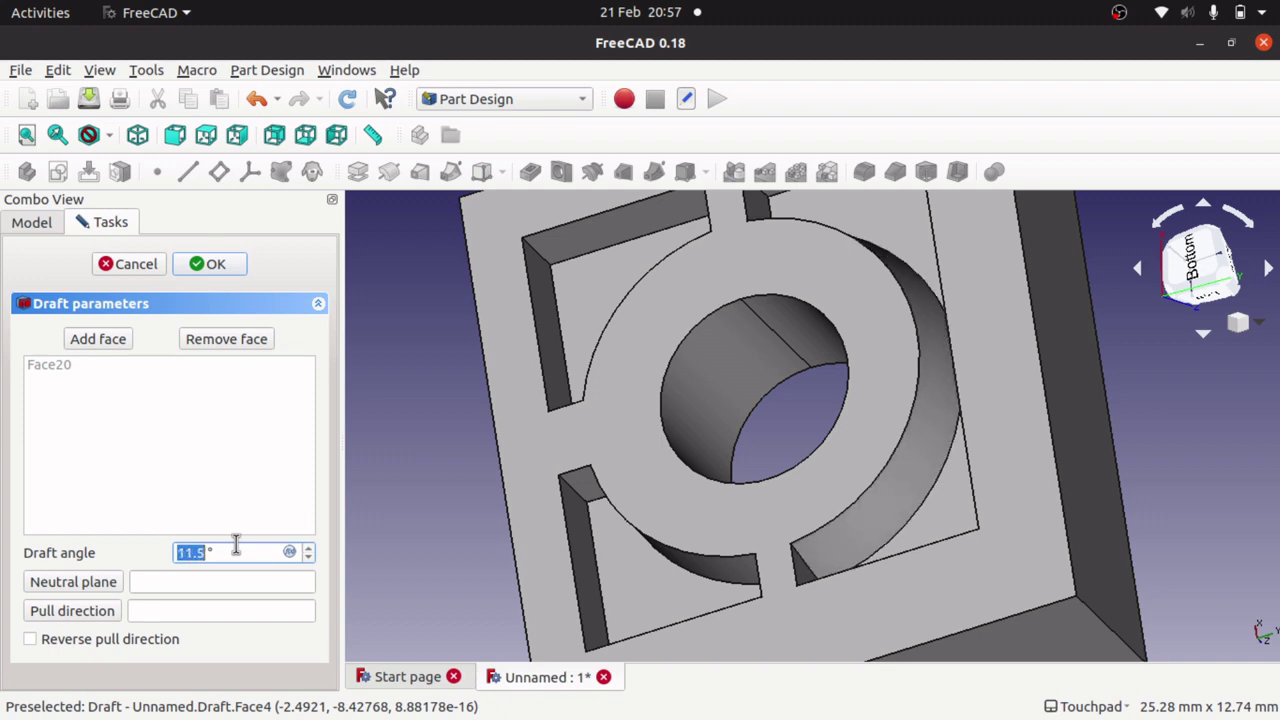
left_click_drag(834, 525, 897, 467, "alt")
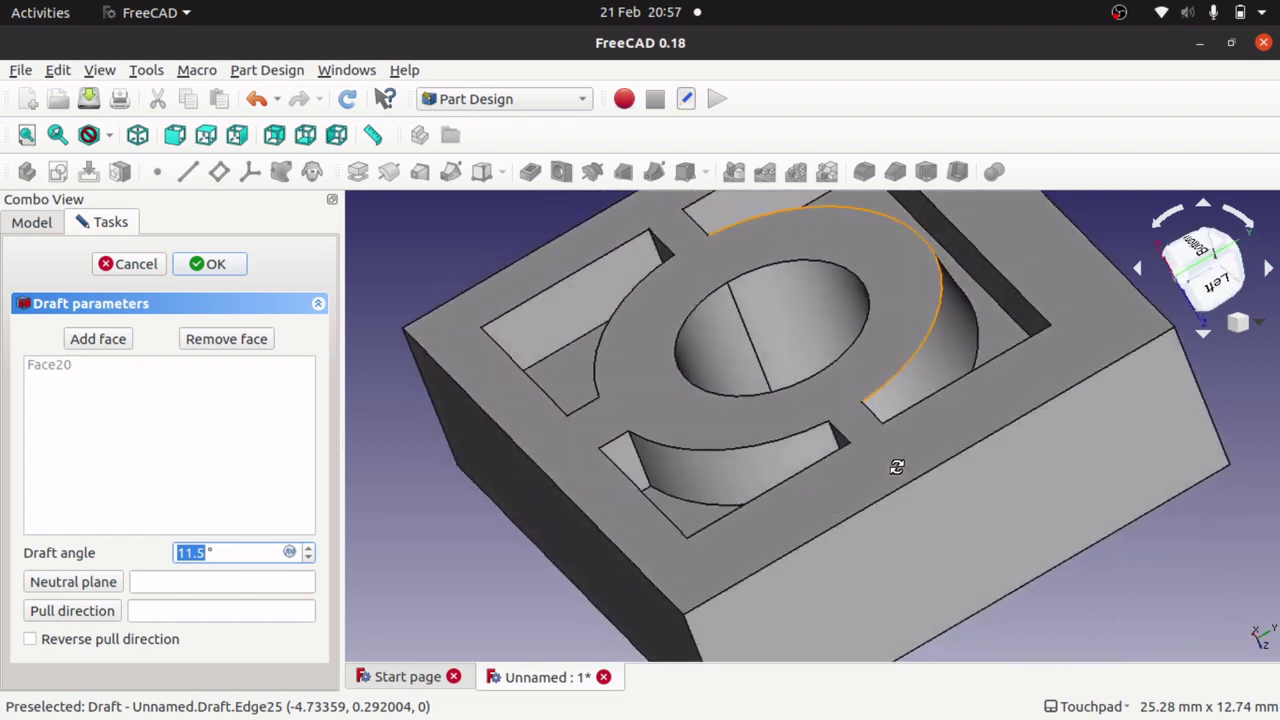
middle_click_drag(897, 467, 870, 530)
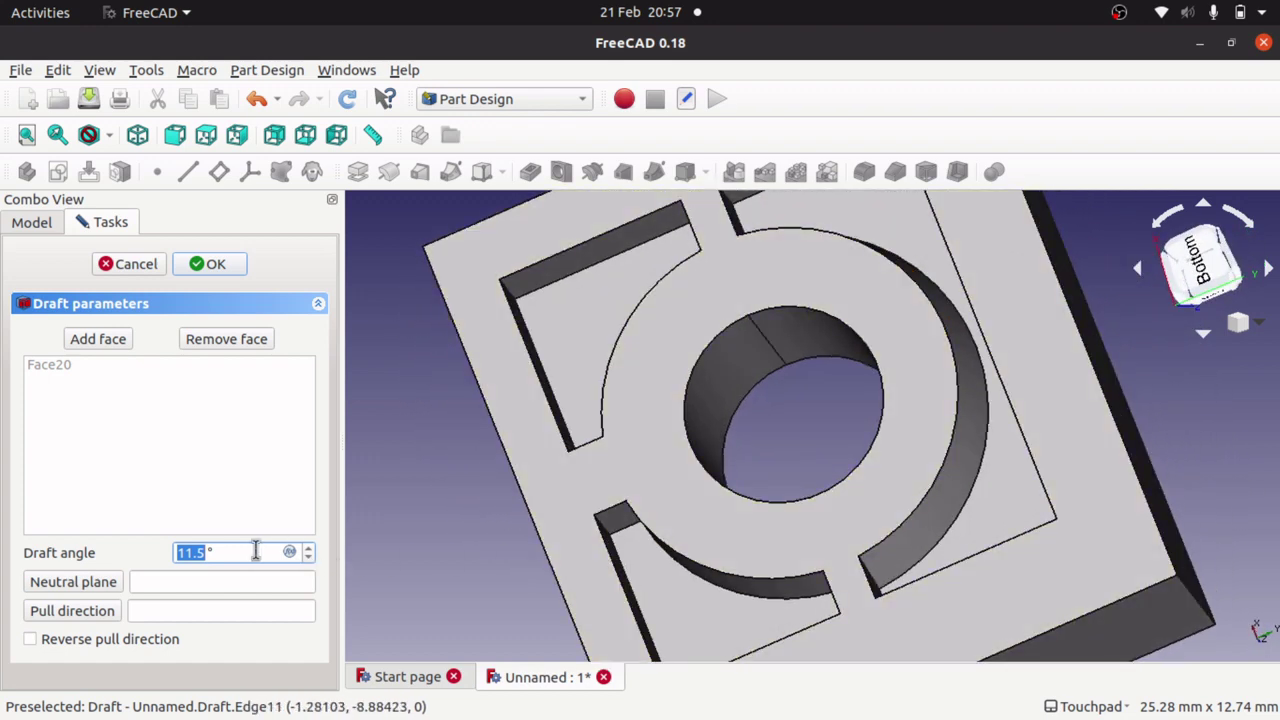
- Try steeper draft angles of 13.8°, 18.1° and 23.5°, and reduce to 21.3° on the ring's curved outer wall
scroll(256, 551, "up", 20)
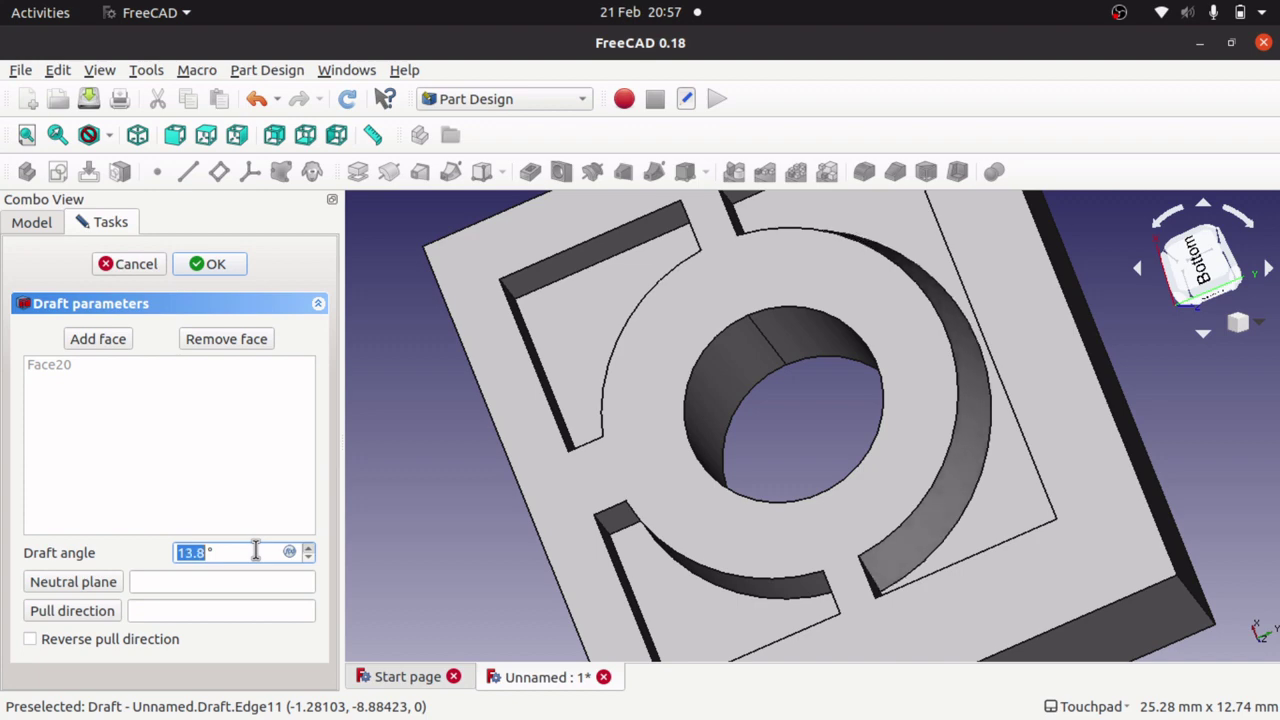
scroll(256, 551, "up", 20)
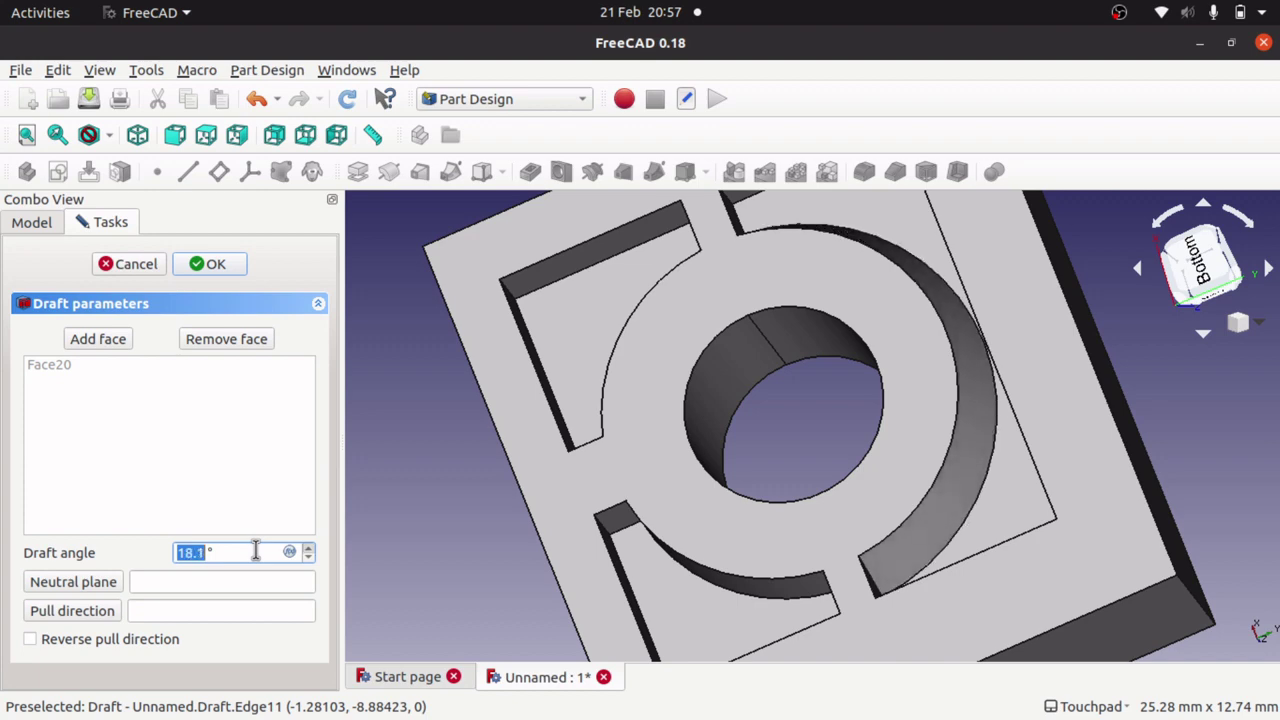
middle_click_drag(810, 272, 969, 369)
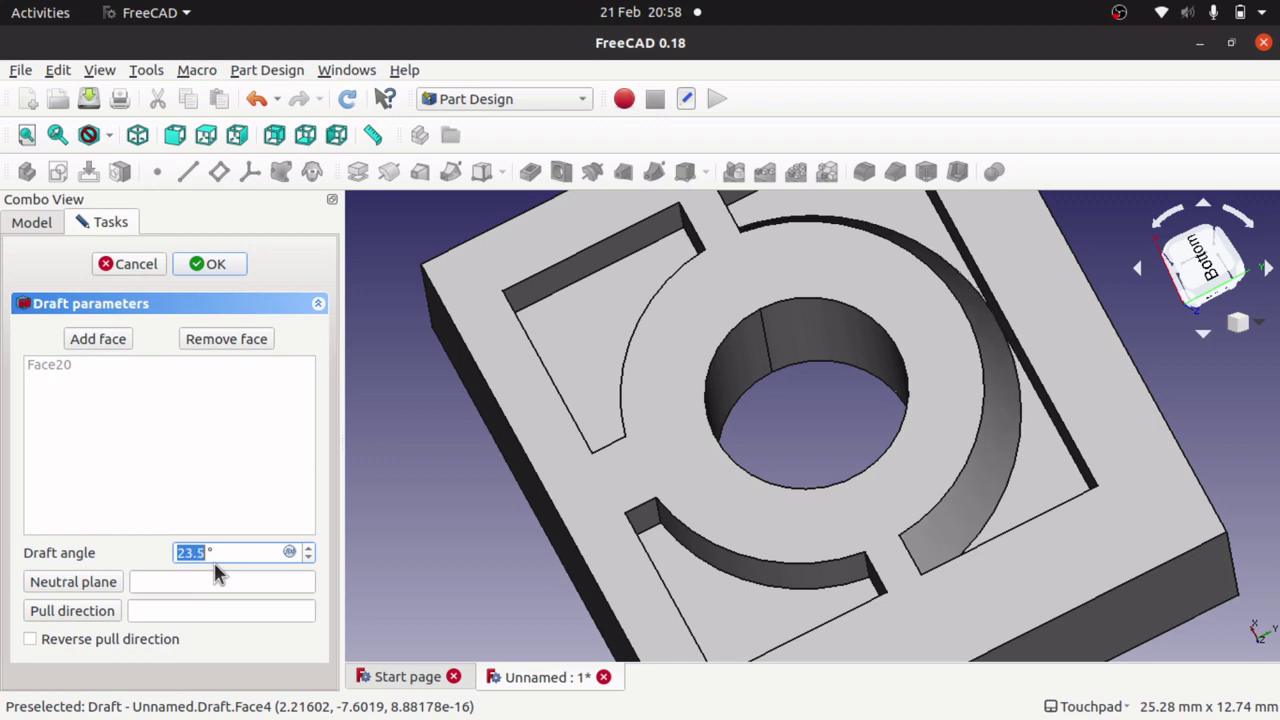
key("Down")
key("Down")
key("Down")
key("Down")
key("Down")
key("Down")
key("Down")
key("Down")
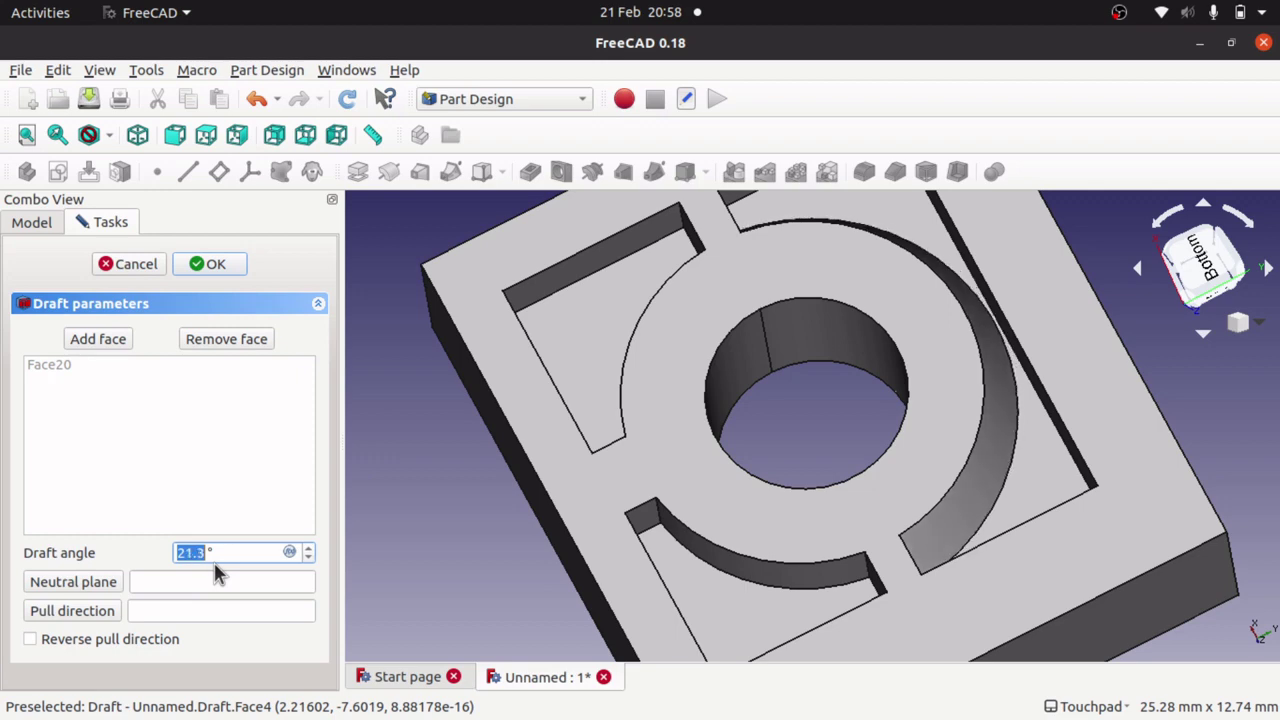
left_click_drag(760, 420, 801, 423, "alt")
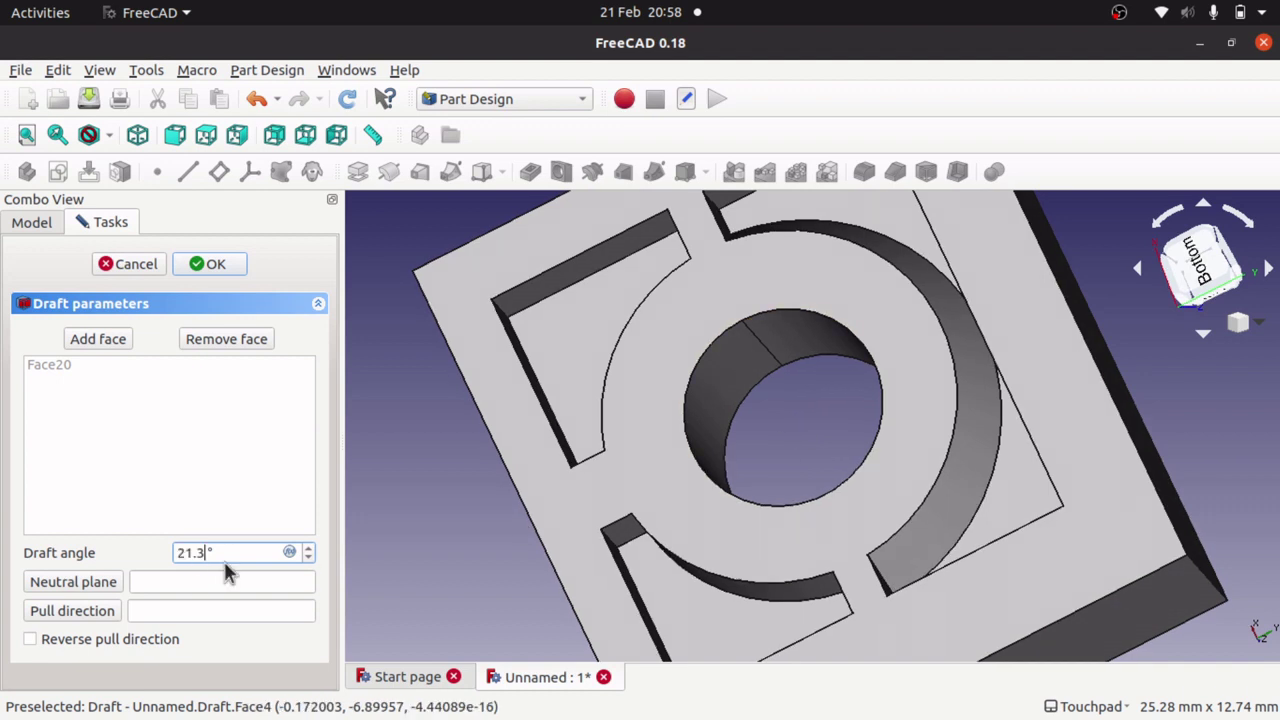
- Set the draft angle to 20° and use the block's flat pocketed face around the hole as the neutral plane
key("BackSpace")
key("BackSpace")
key("BackSpace")
type("0")
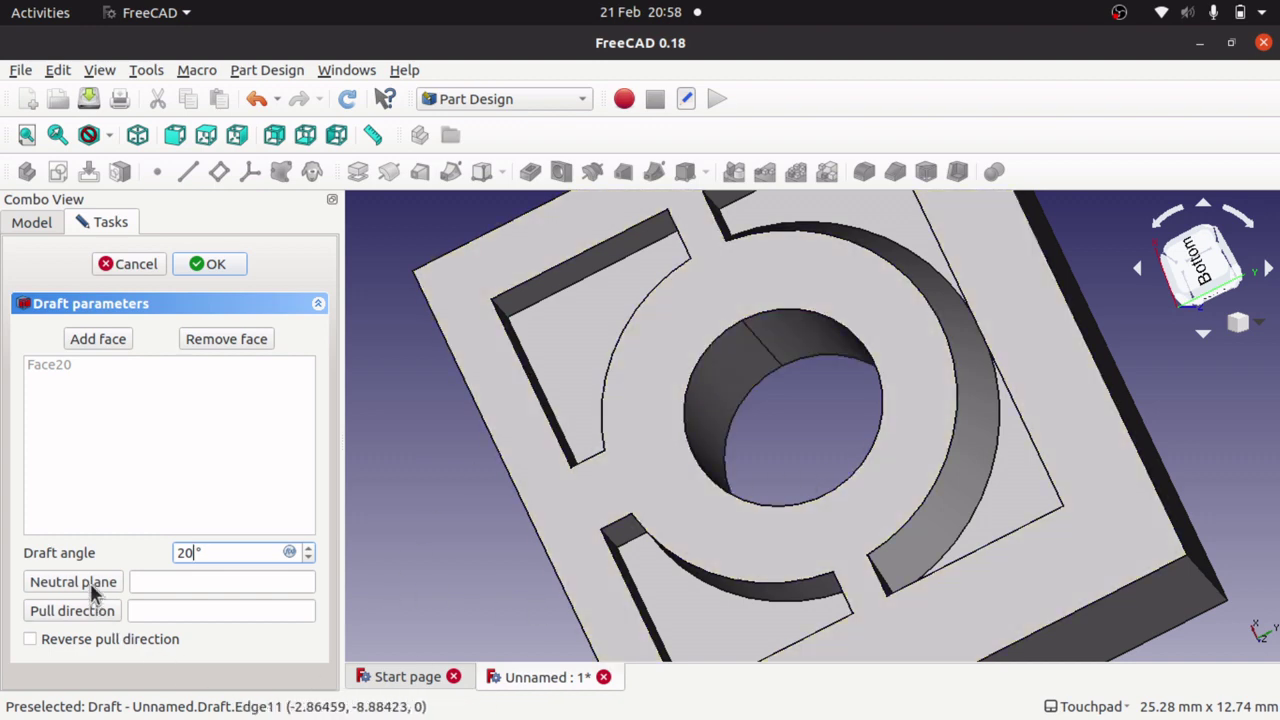
left_click(90, 583)
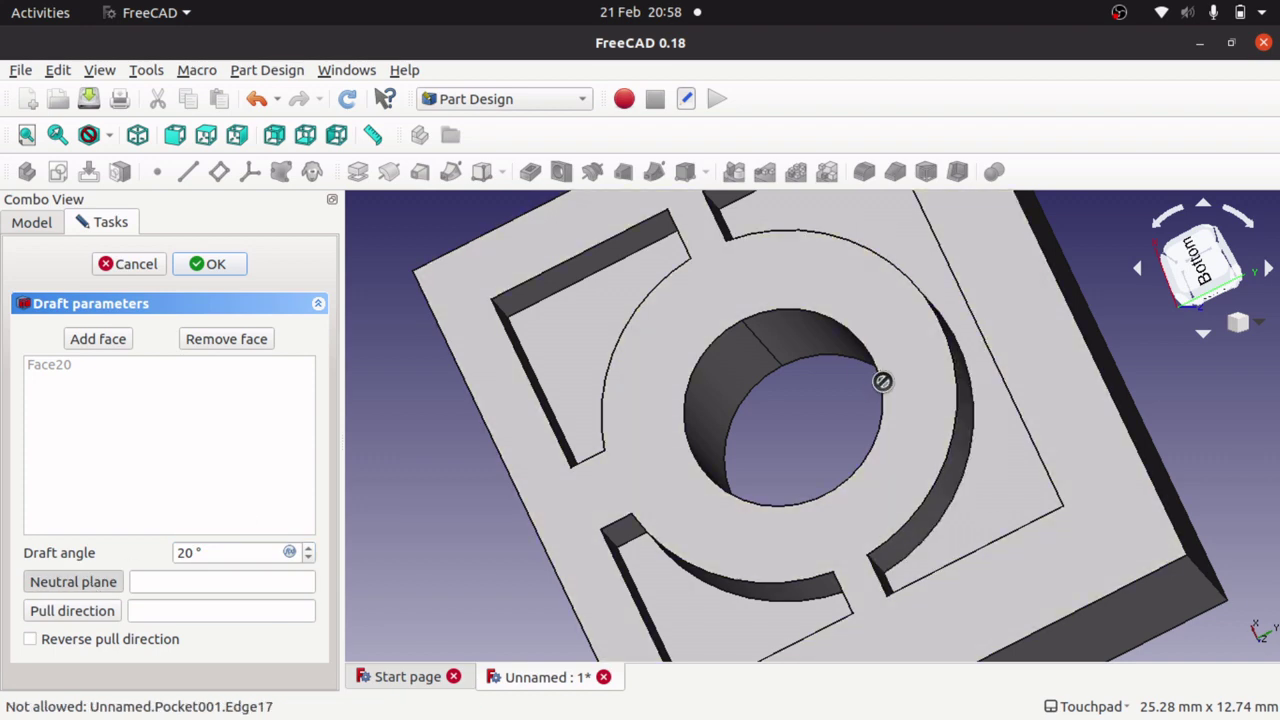
left_click(918, 421)
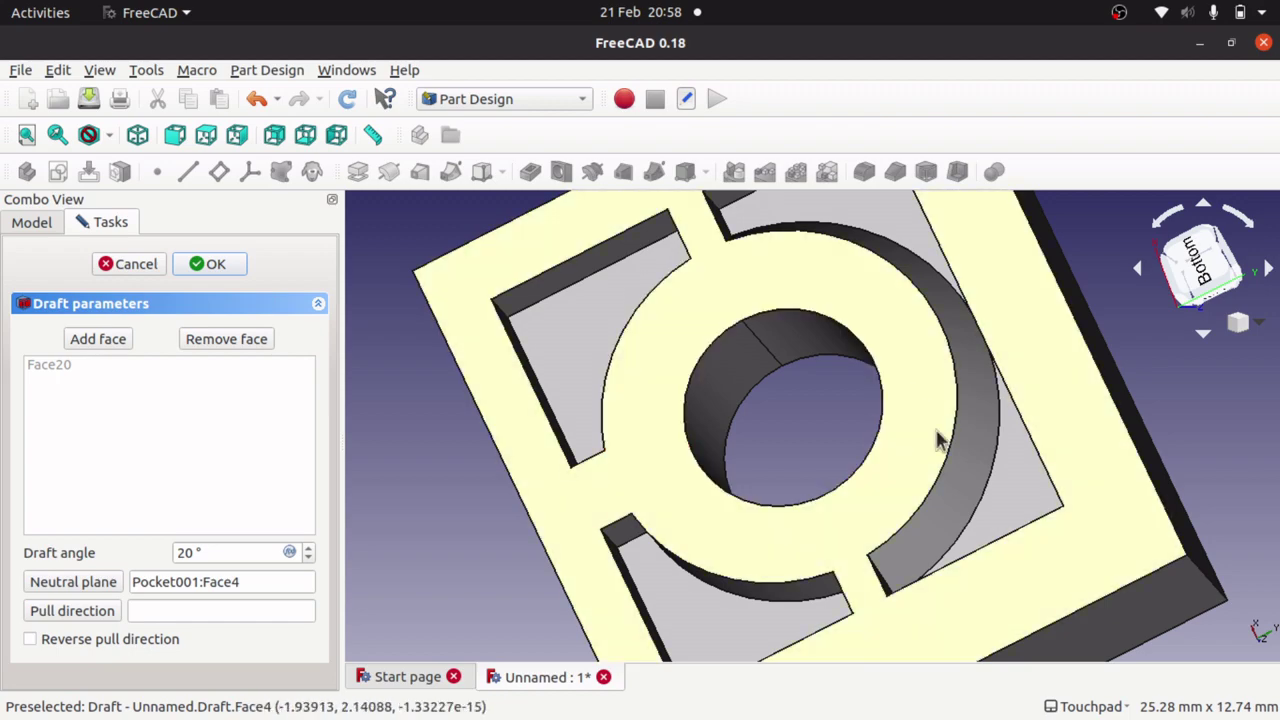
mouse_move(980, 489)
left_mouse_down("shift")
mouse_move(937, 383)
mouse_move(1000, 466)
mouse_move(1039, 470)
mouse_move(1003, 494)
left_mouse_up("shift")
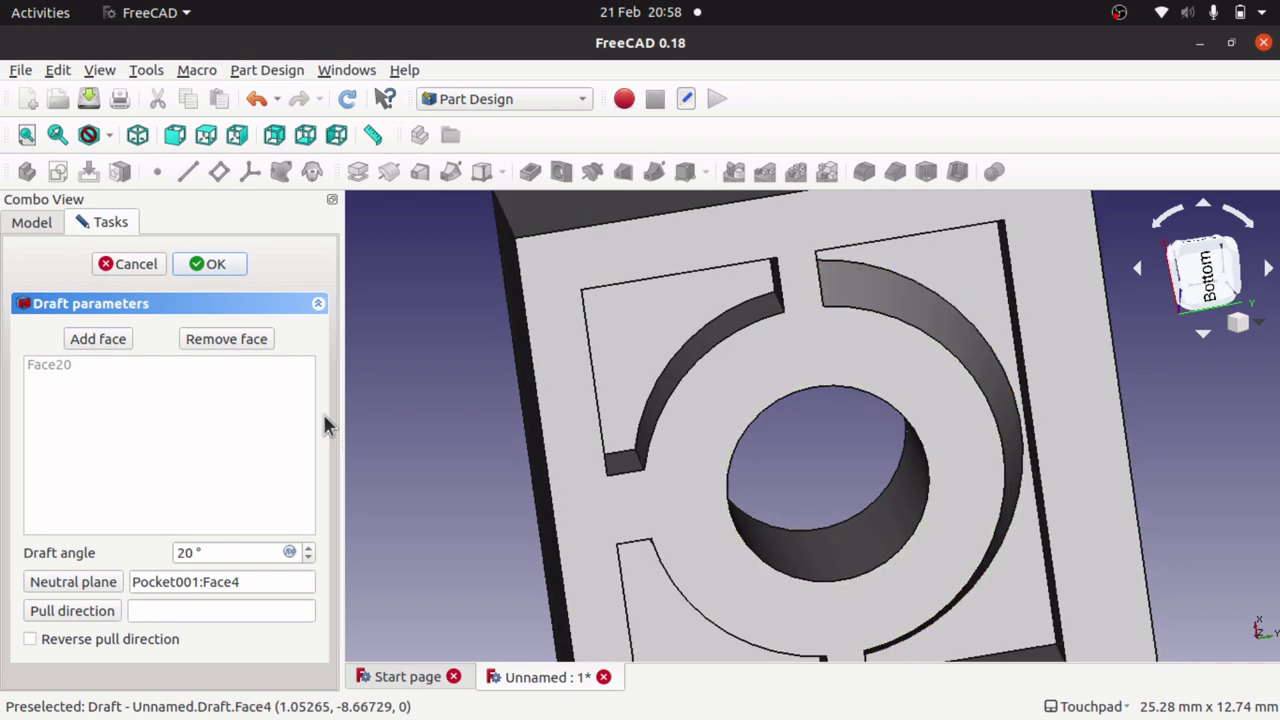
- Add the ring's curved outer walls in two more corner pockets to the draft
left_click(101, 338)
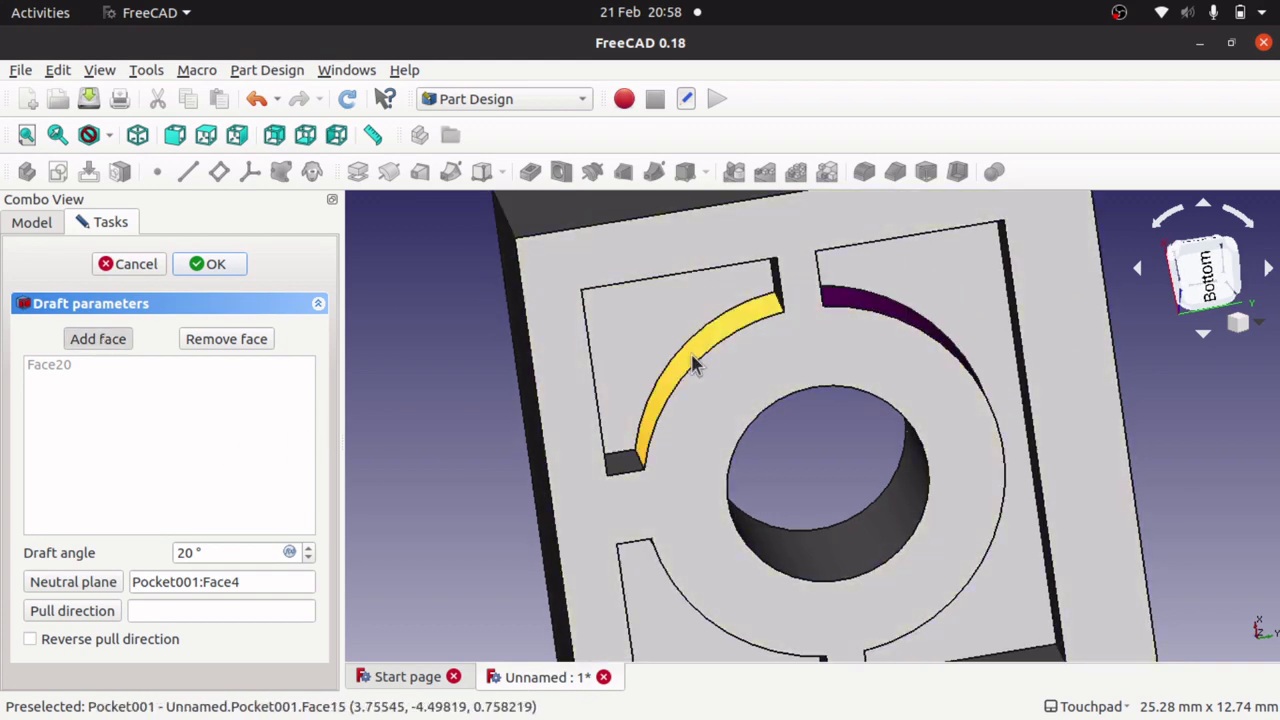
left_click(697, 365)
left_click_drag(543, 386, 769, 349, "alt")
left_click(112, 338)
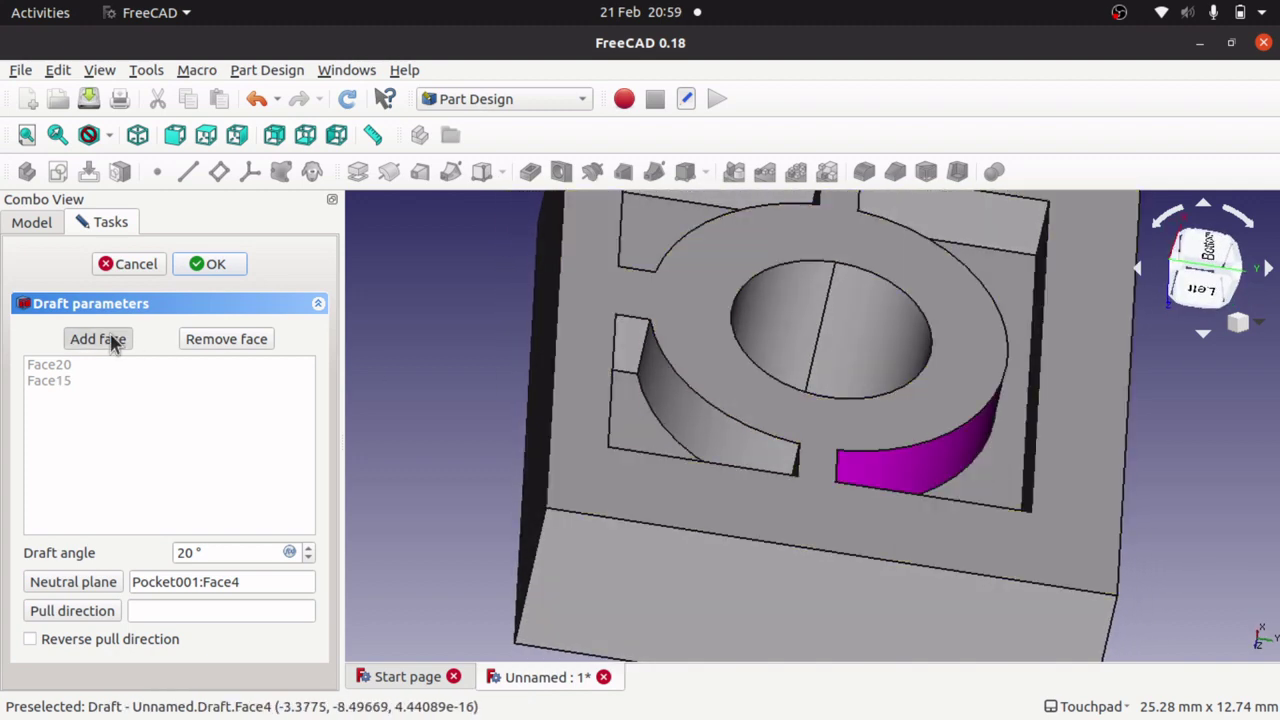
left_click(666, 425)
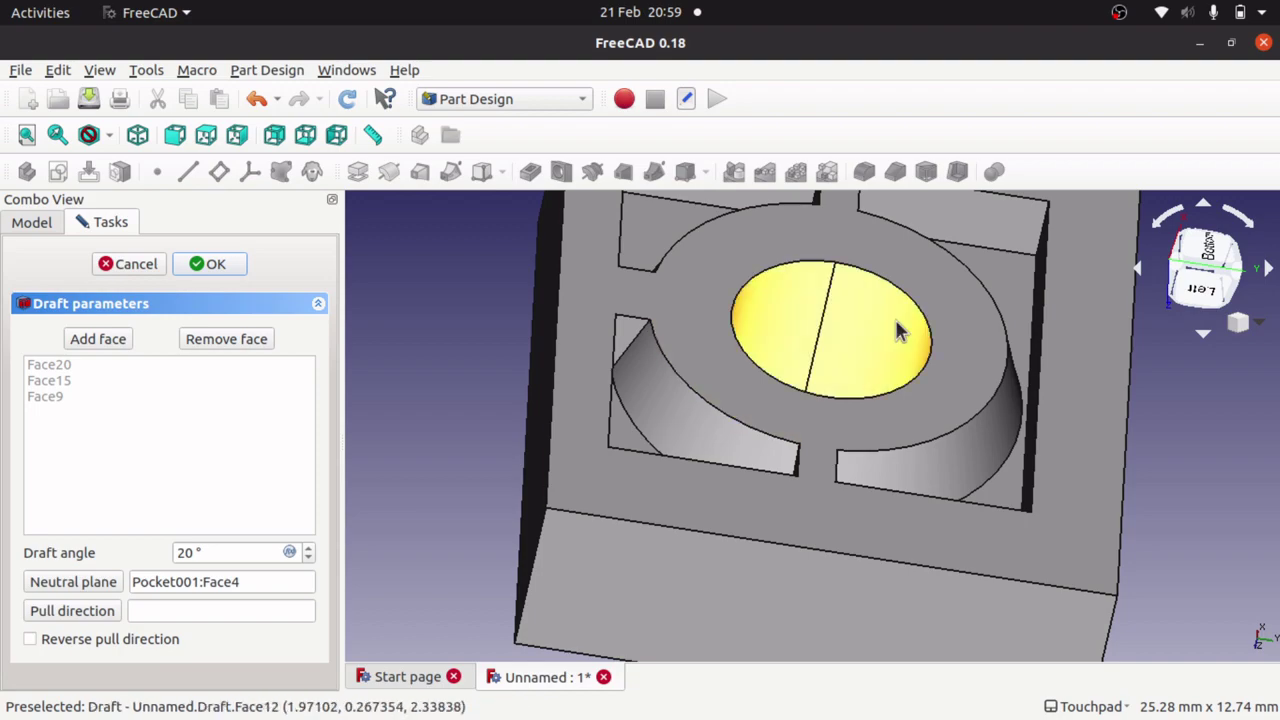
left_click_drag(898, 330, 840, 382, "alt")
left_click_drag(975, 425, 968, 376, "alt")
- Switch to Image Viewer and compare the reference plate's collars with the drafted ring walls, closing the photo when done
key("alt+Tab")
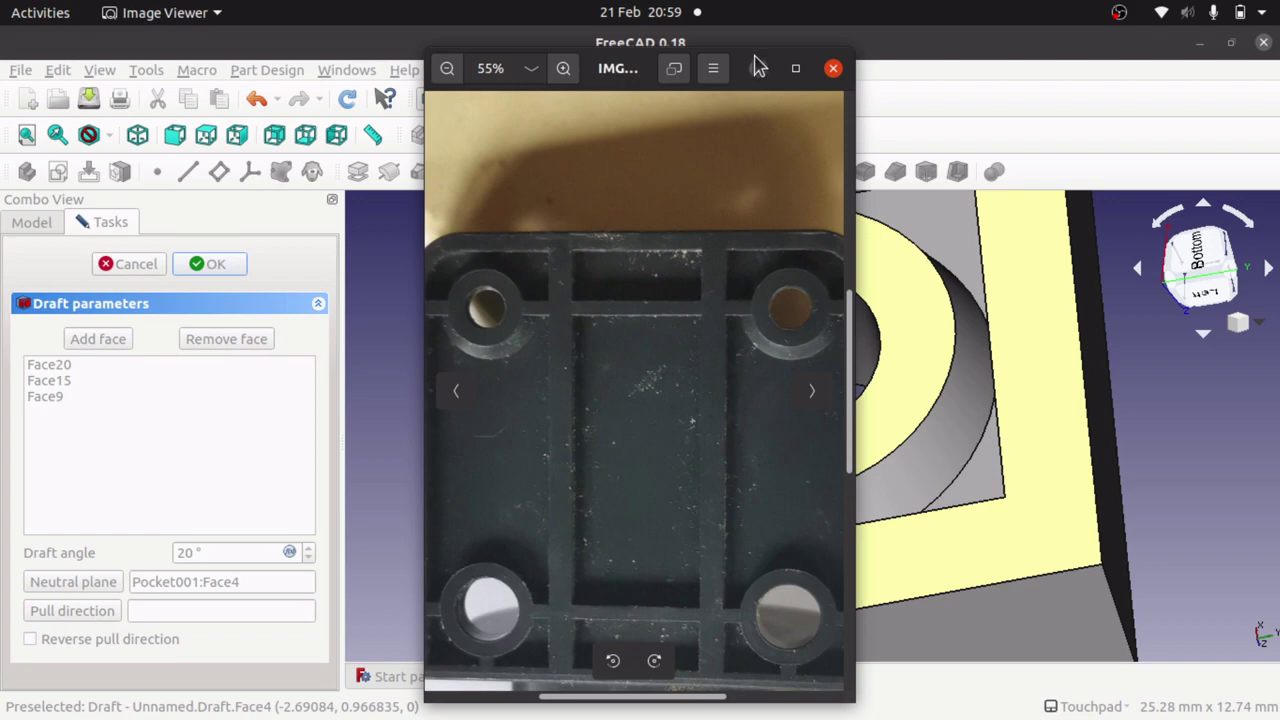
left_click_drag(757, 66, 406, 60)
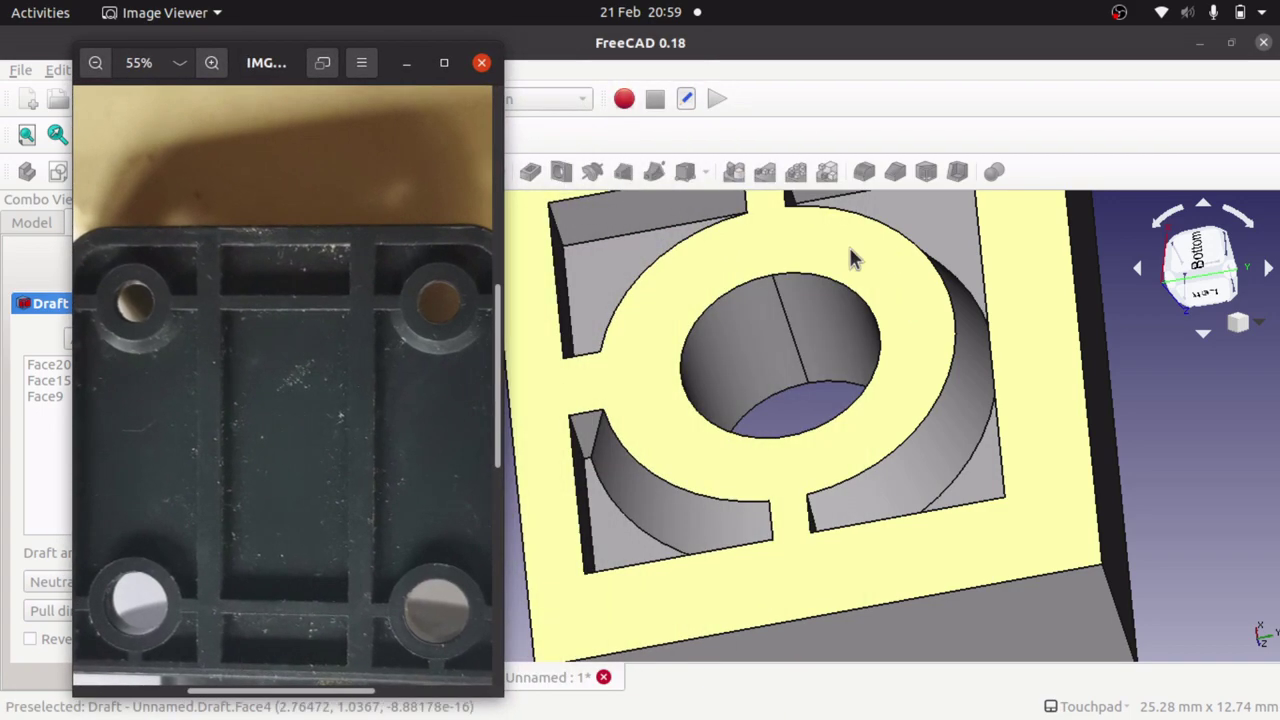
left_click_drag(812, 306, 948, 367, "shift")
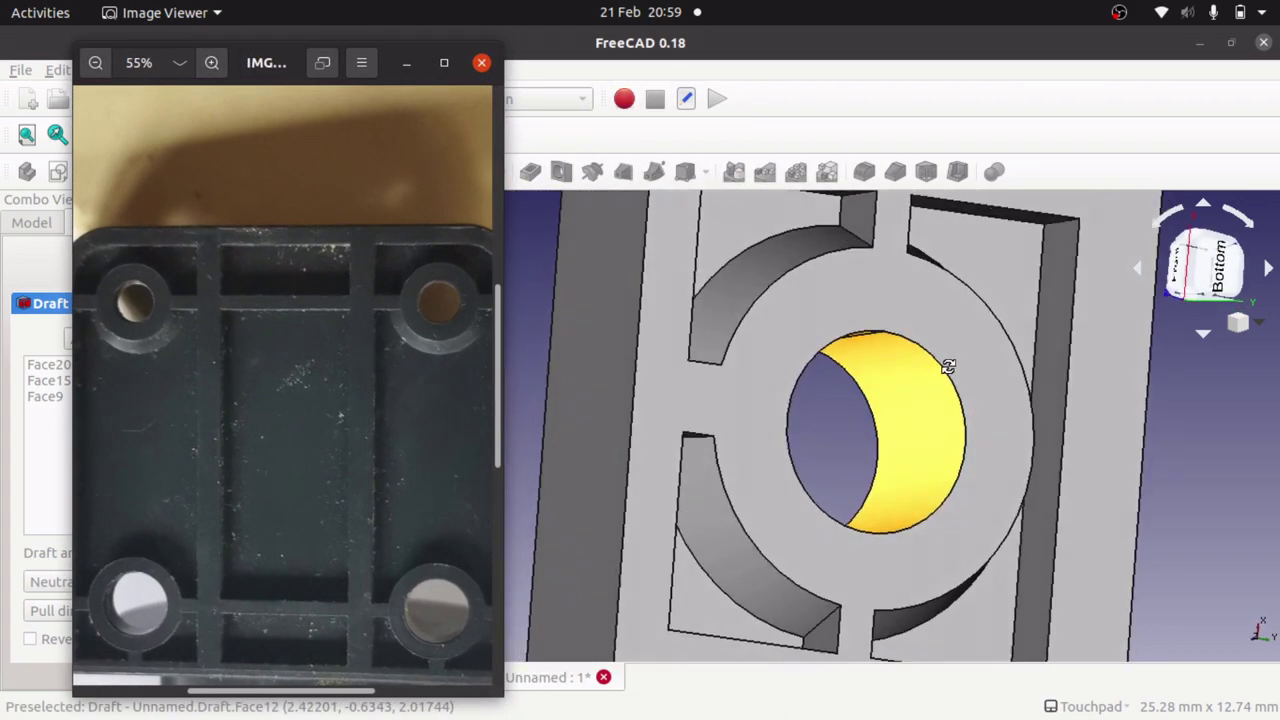
middle_click_drag(948, 366, 858, 395)
left_click_drag(858, 394, 849, 398, "shift")
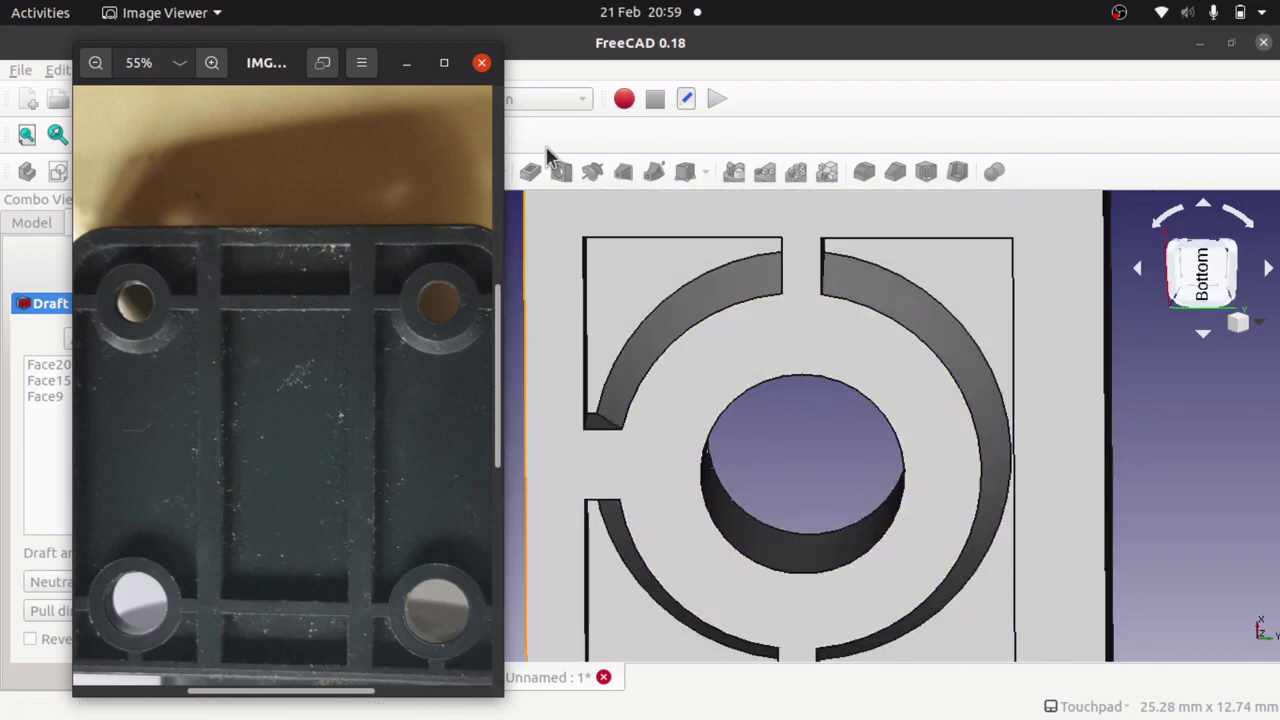
left_click(482, 63)
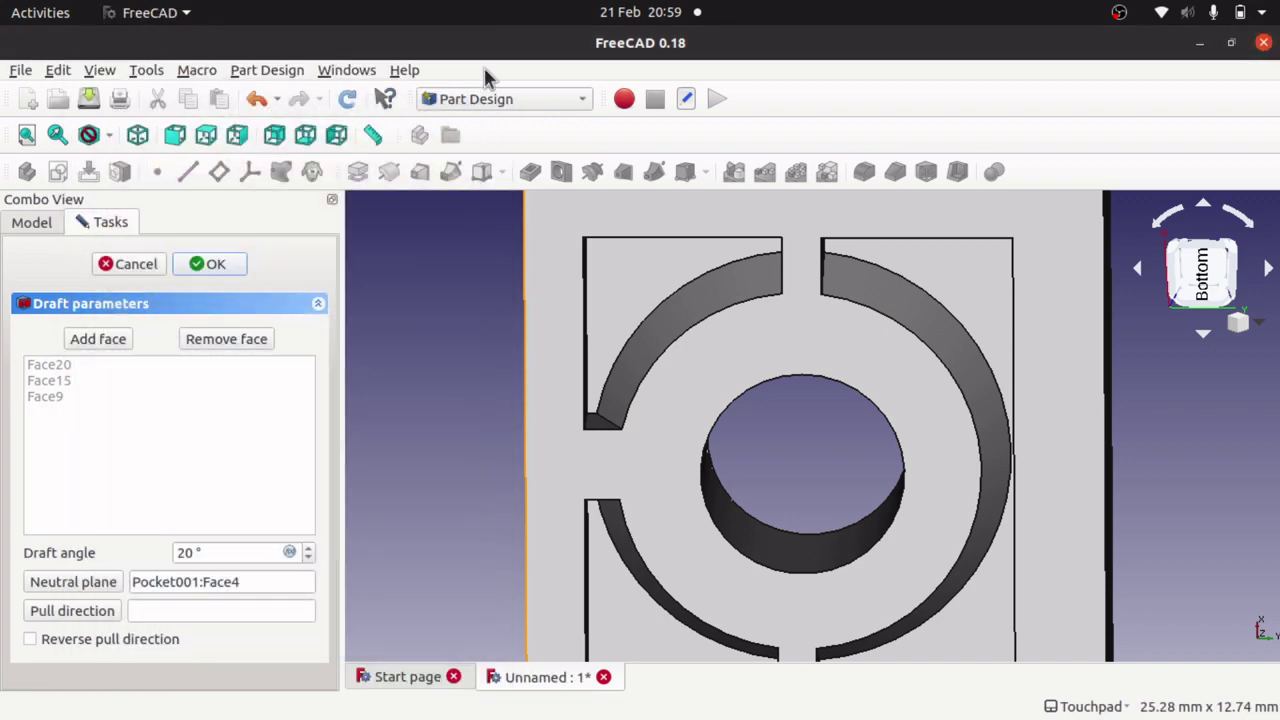
- Discard the draft and delete the pad, both pockets and all sketches from the body
left_click(125, 264)
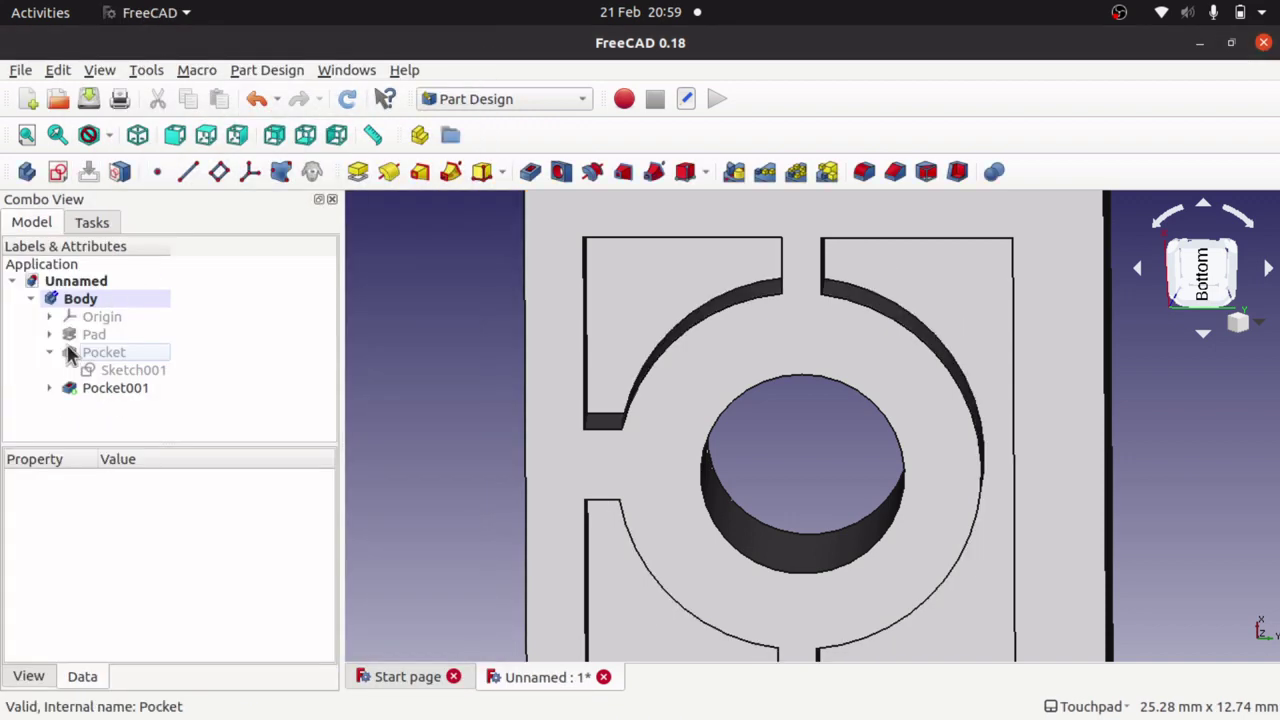
left_click(90, 317)
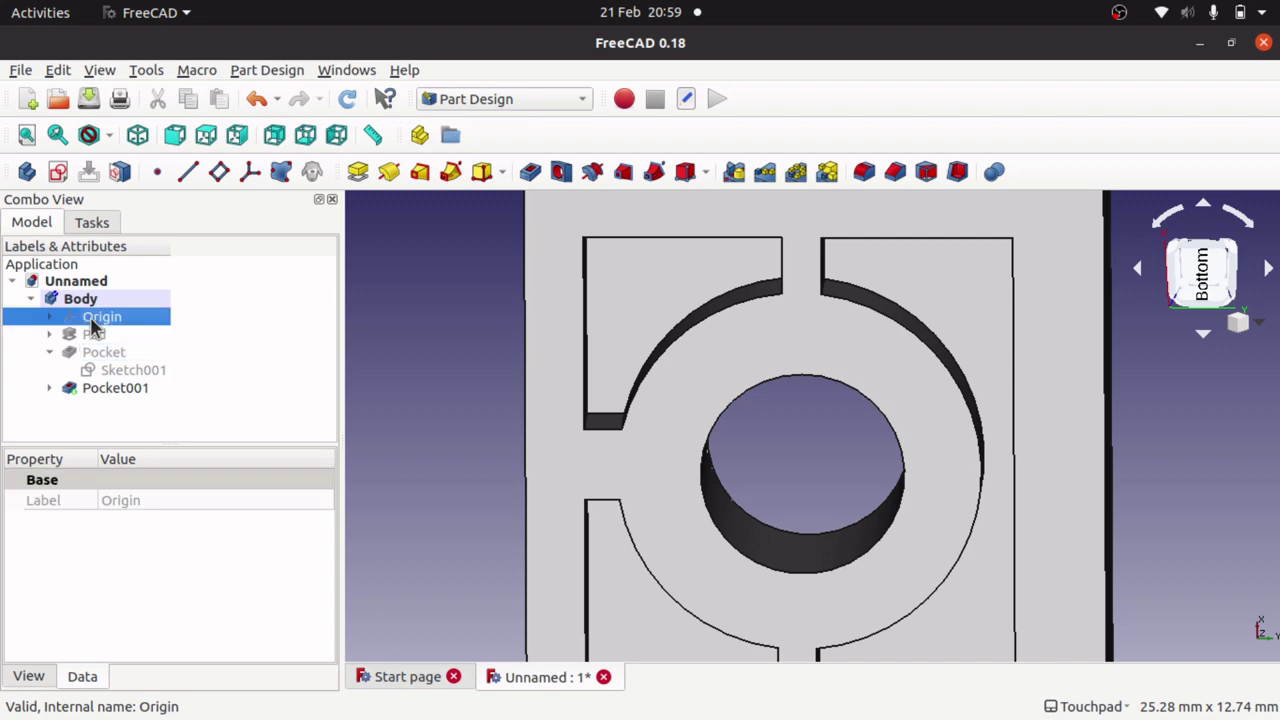
left_click(103, 381, "shift")
key("Delete")
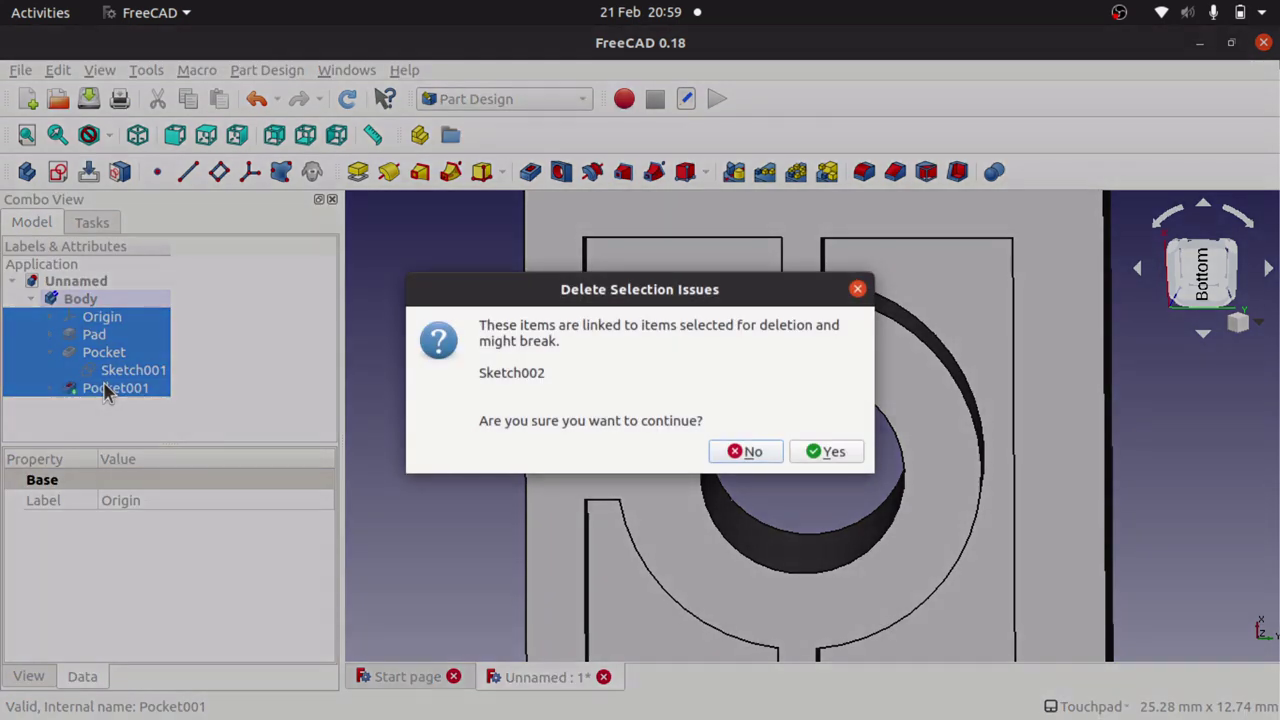
left_click(815, 452)
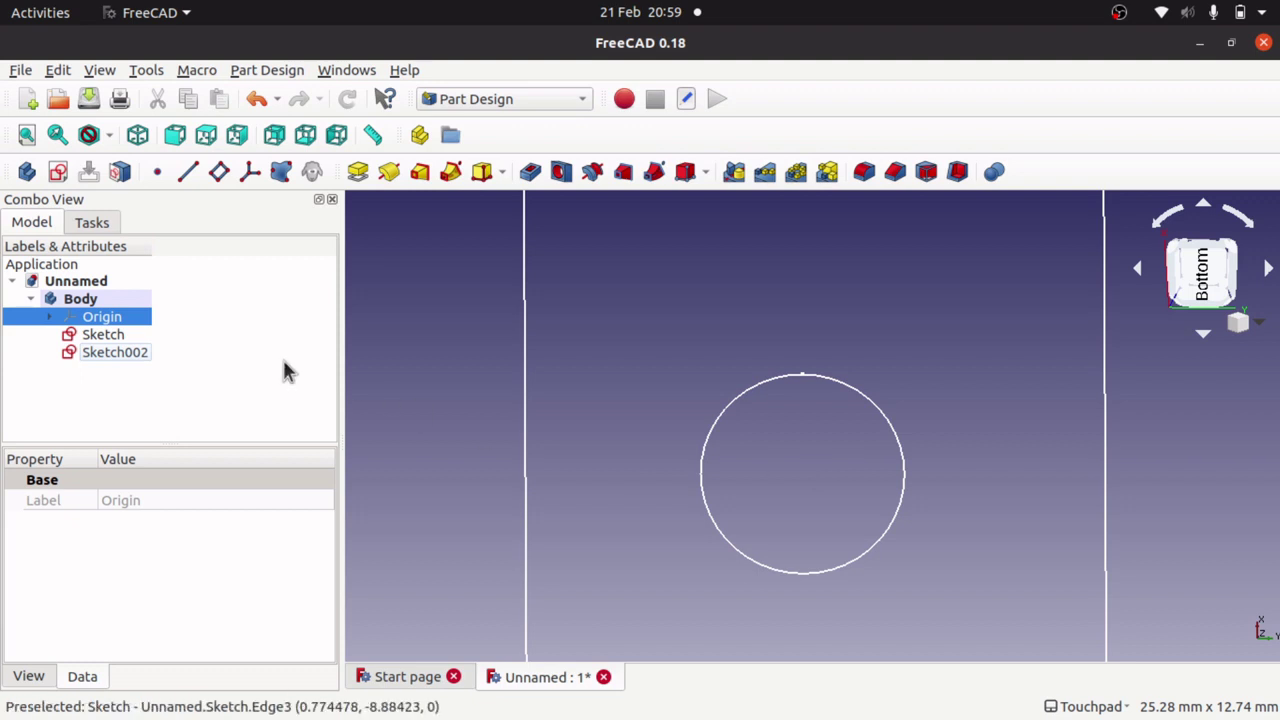
left_click(132, 337)
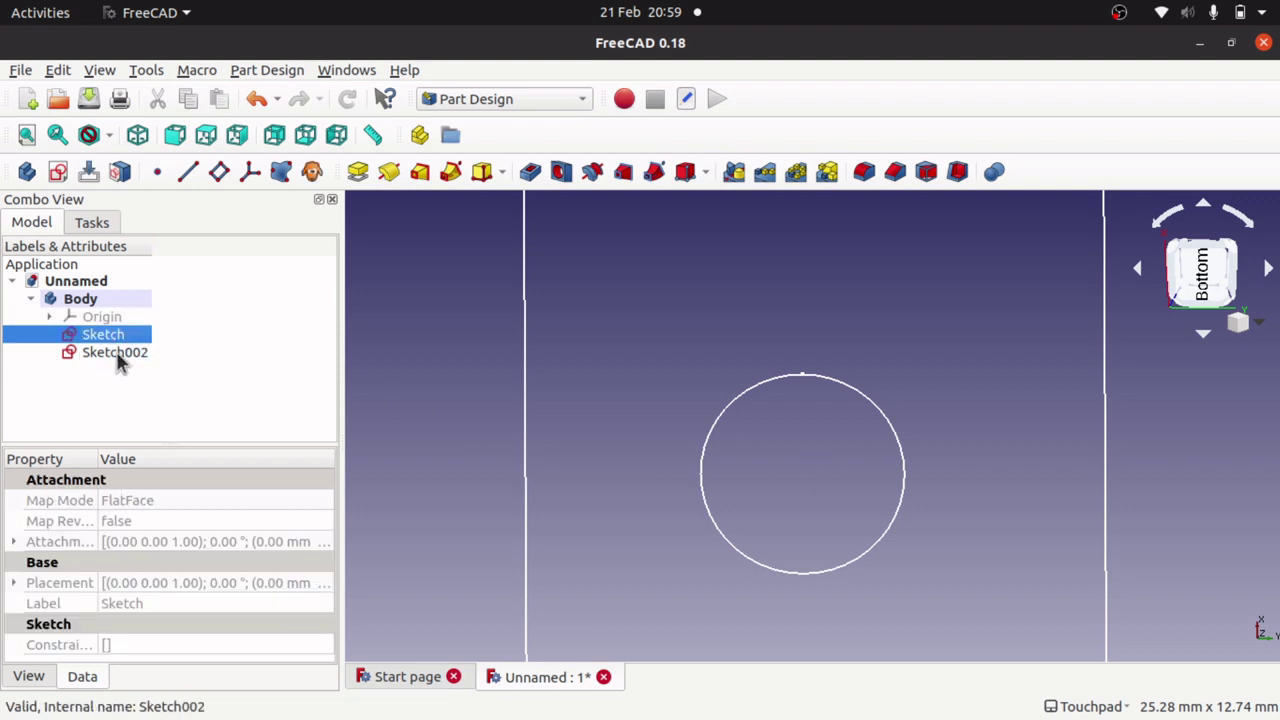
left_click(117, 351, "ctrl")
key("Delete")
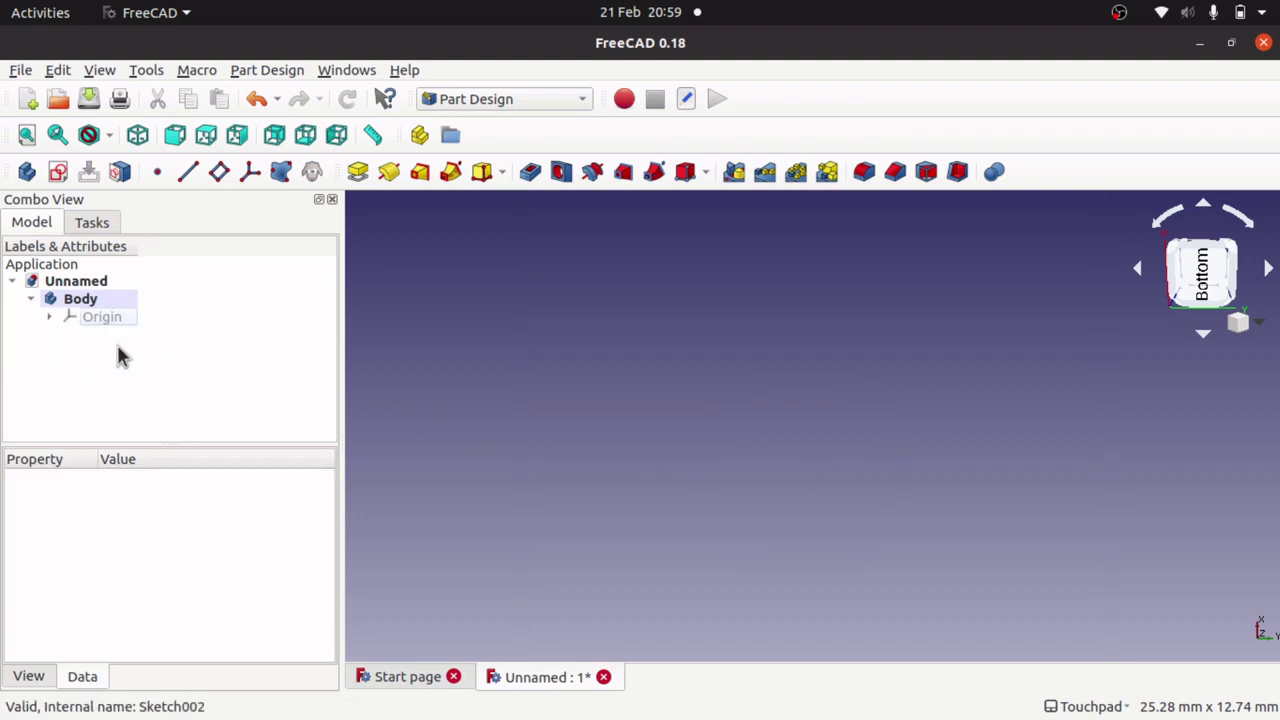
- Create an additive box of 10 × 10 × 10 mm in the empty body without attaching it
left_click(80, 299)
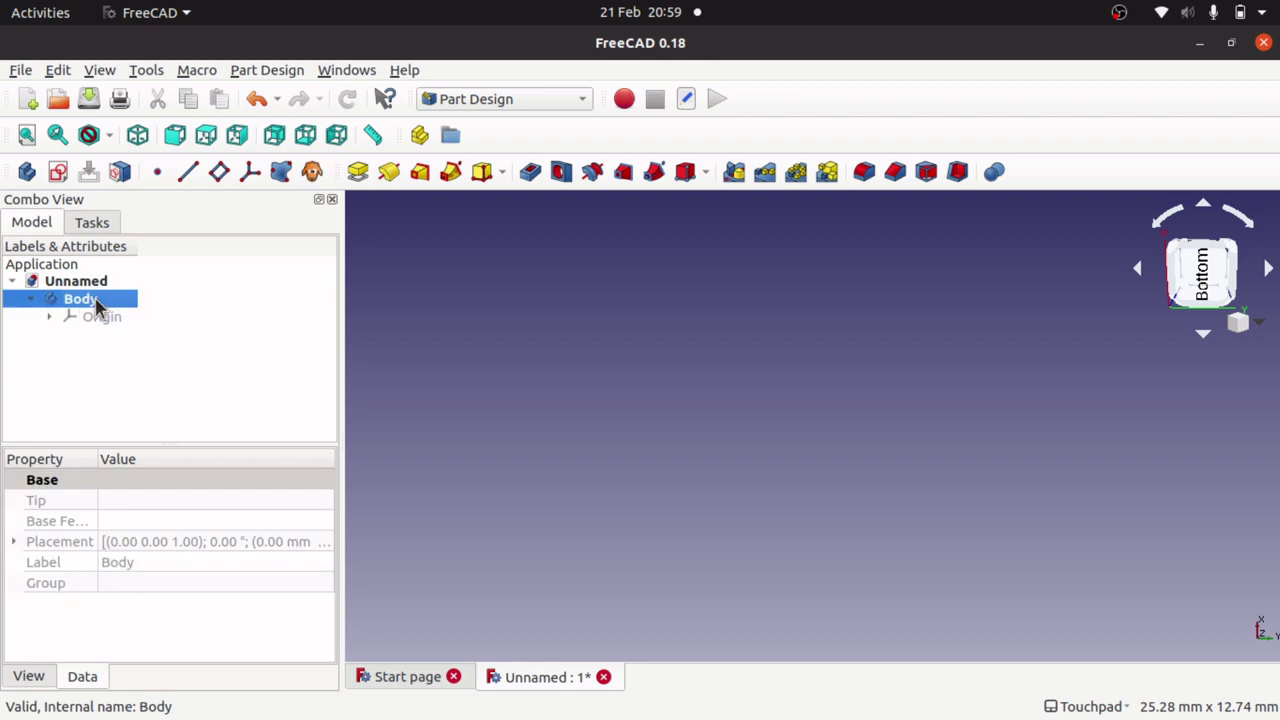
left_click(504, 183)
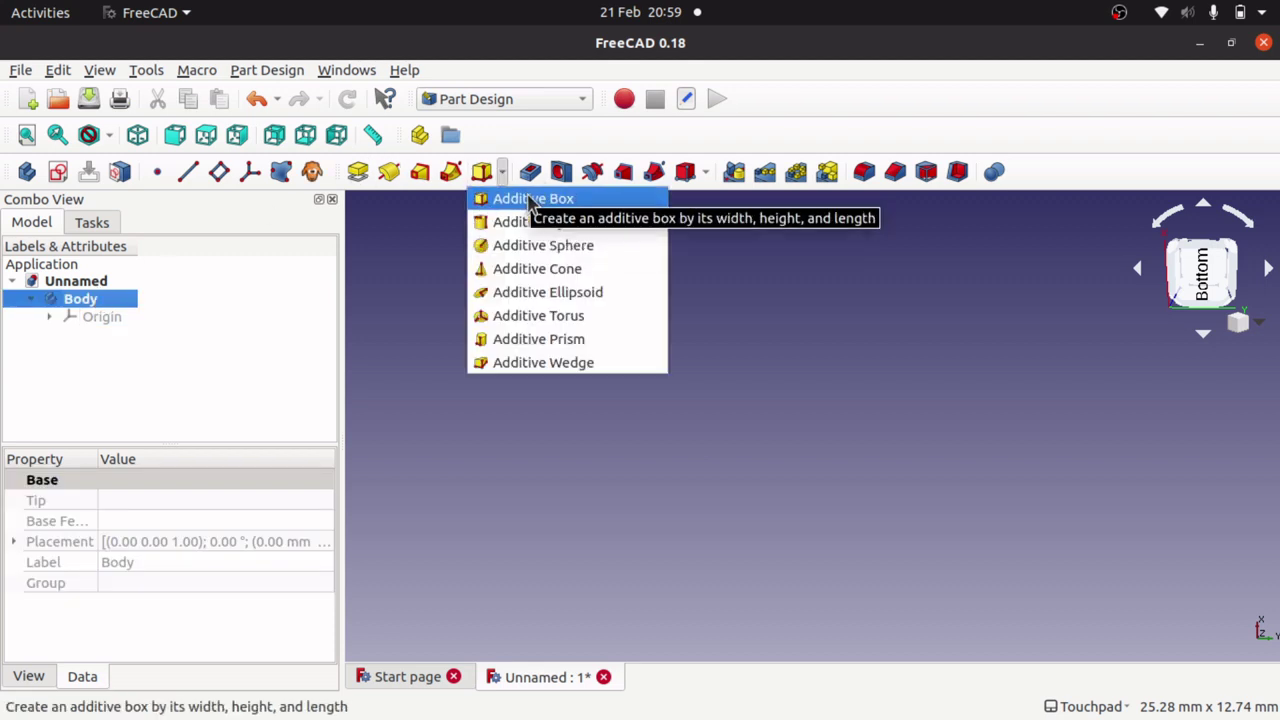
left_click(530, 205)
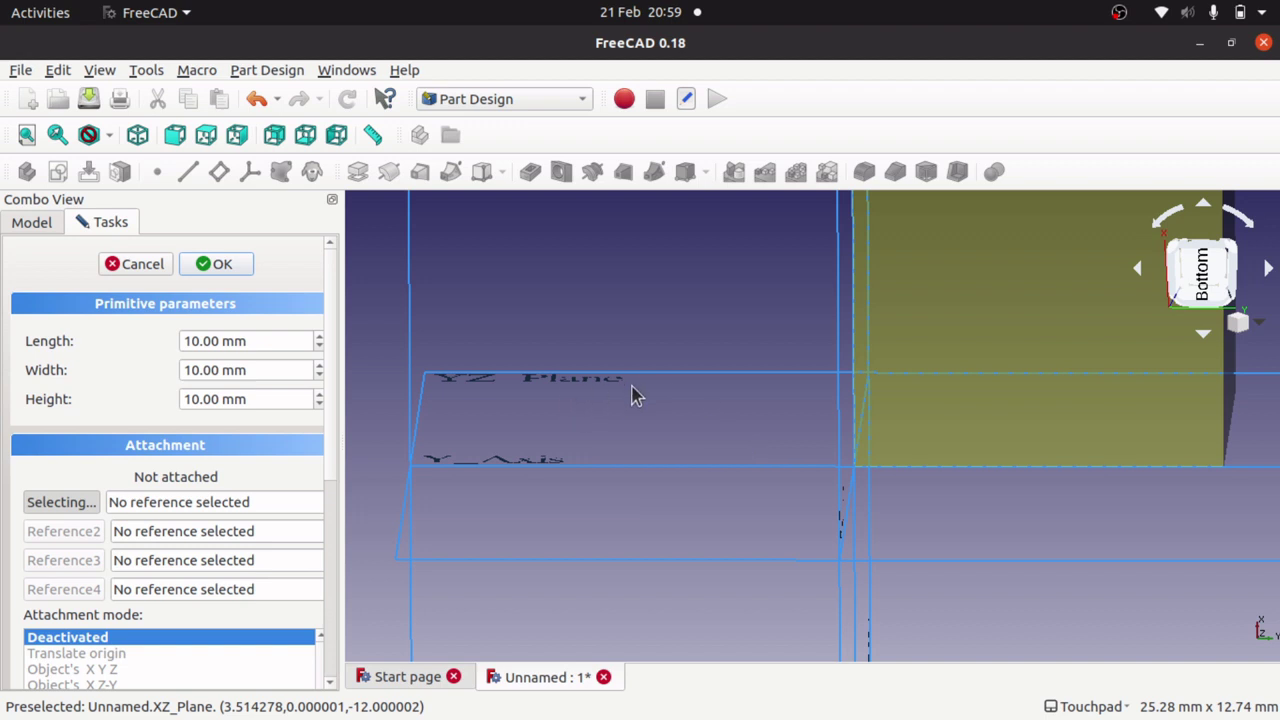
left_click(213, 265)
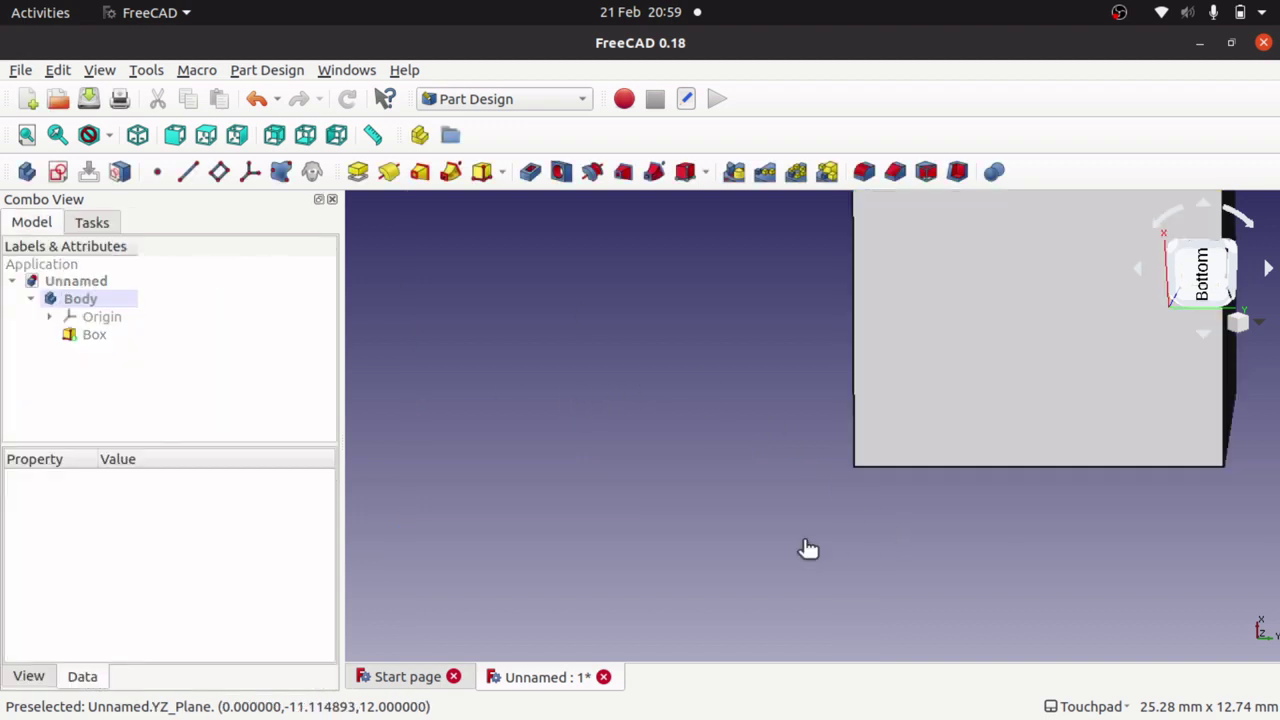
- Examine the whole box, looking straight at its bottom and top faces
key("Up")
key("Down")
key("Down")
key("Down")
key("Down")
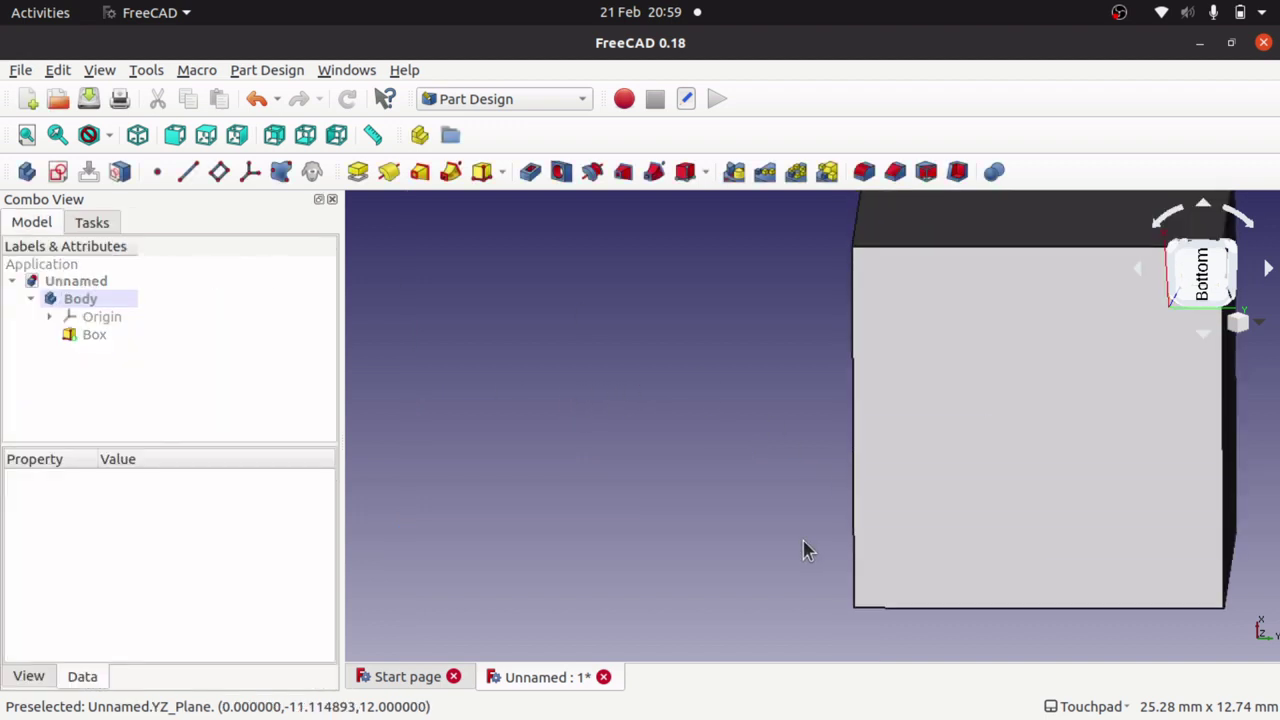
key("Down")
key("Right")
key("Right")
key("Right")
key("Left")
key("Left")
key("Left")
key("Left")
key("Left")
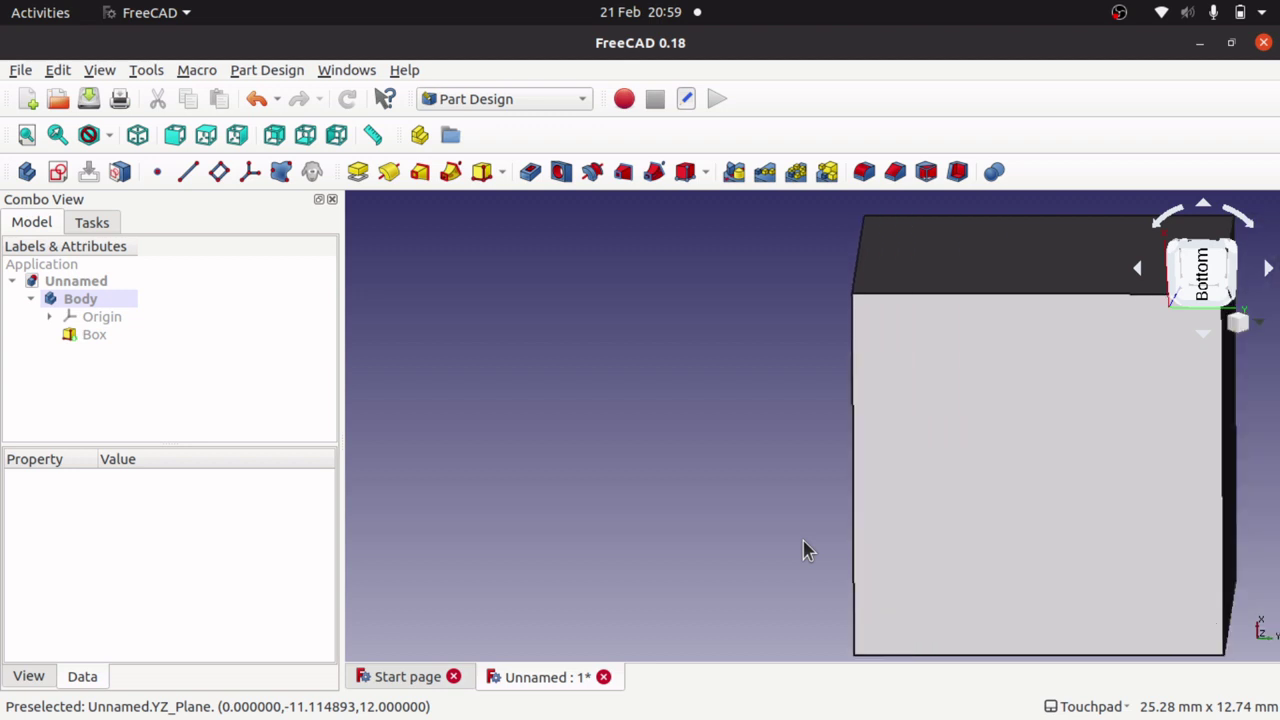
left_click(1196, 280)
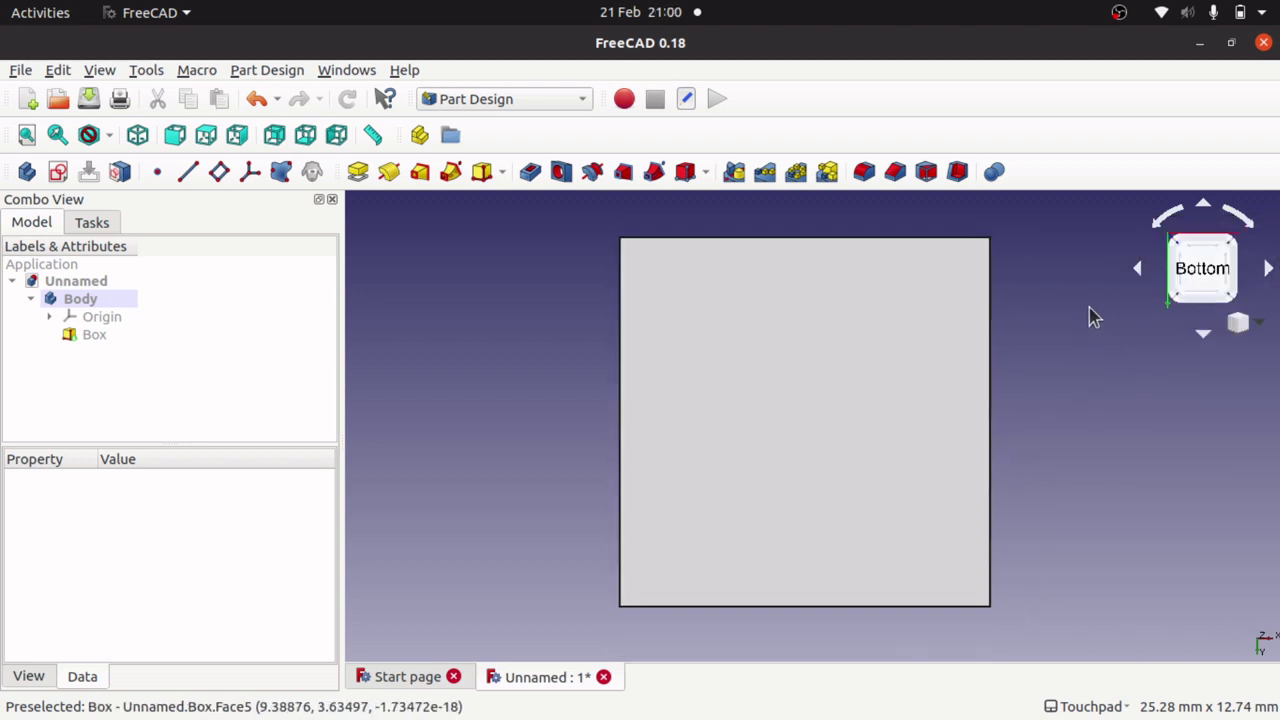
left_click_drag(1089, 307, 800, 450, "alt")
left_click(1213, 268)
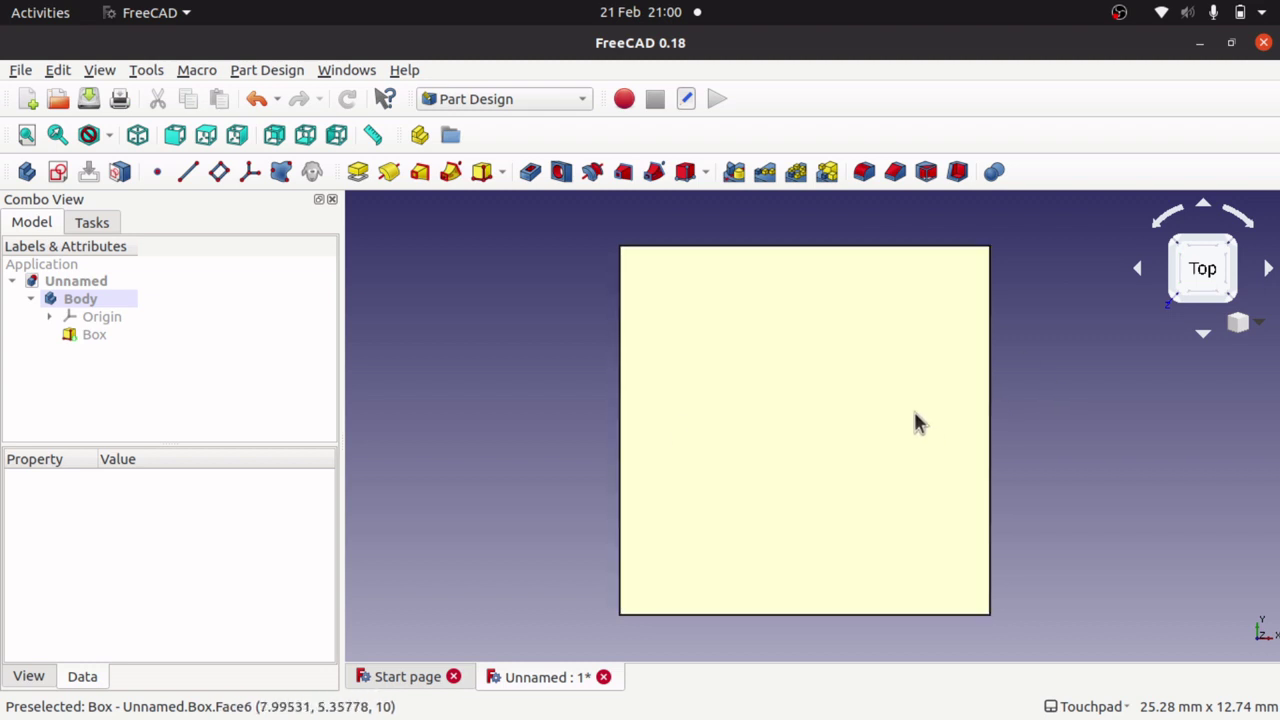
- Select the box's four side faces and start a Draft on them
left_click_drag(820, 504, 700, 452, "shift")
left_click(700, 460)
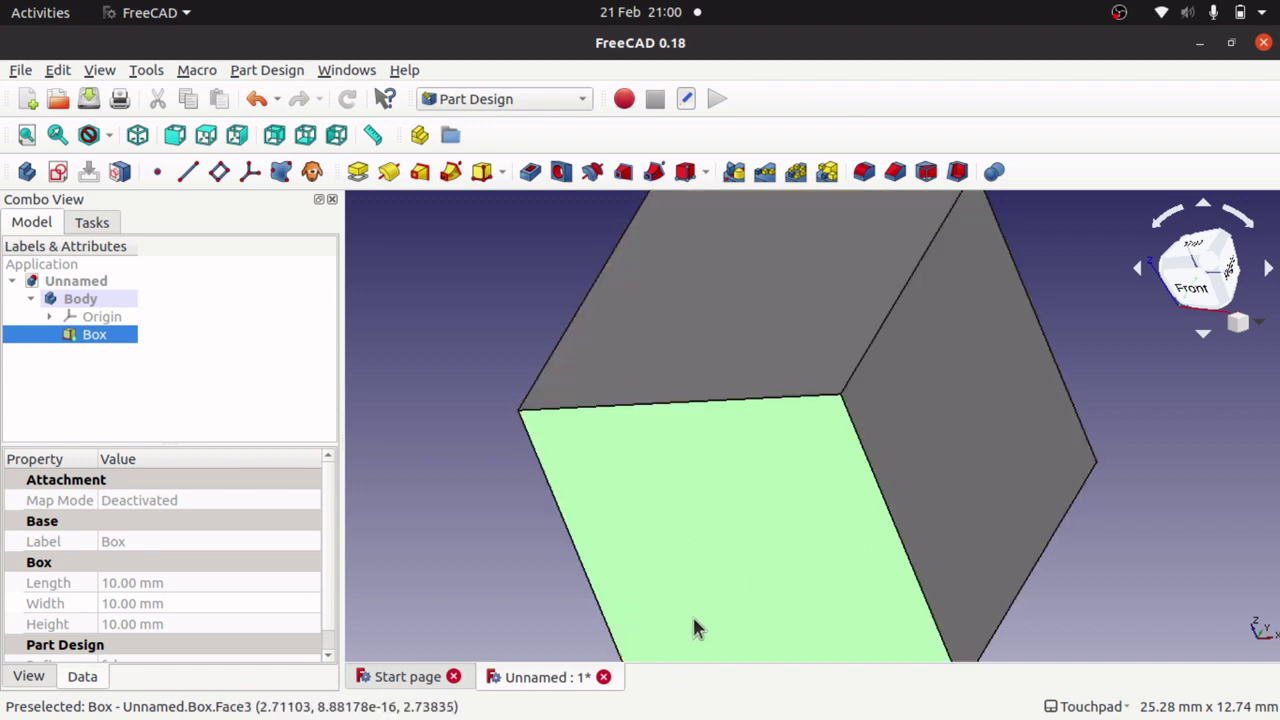
left_click(946, 465, "ctrl")
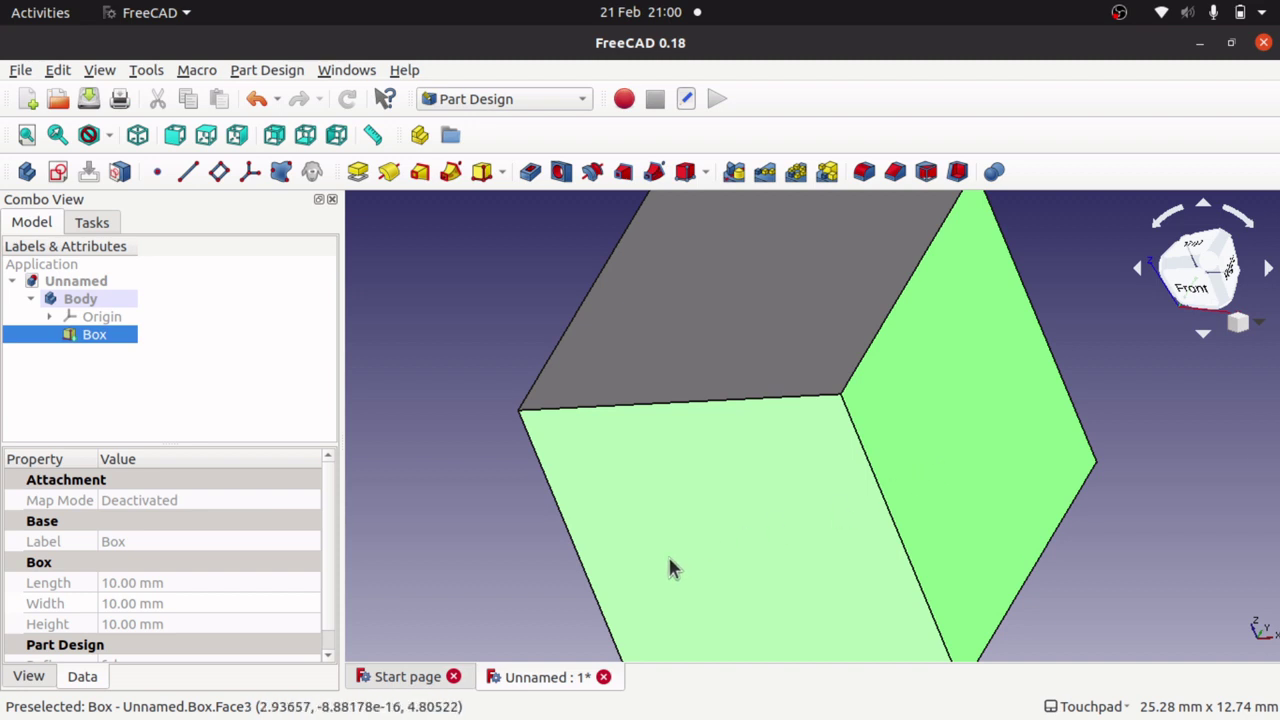
left_click_drag(646, 572, 986, 456, "shift")
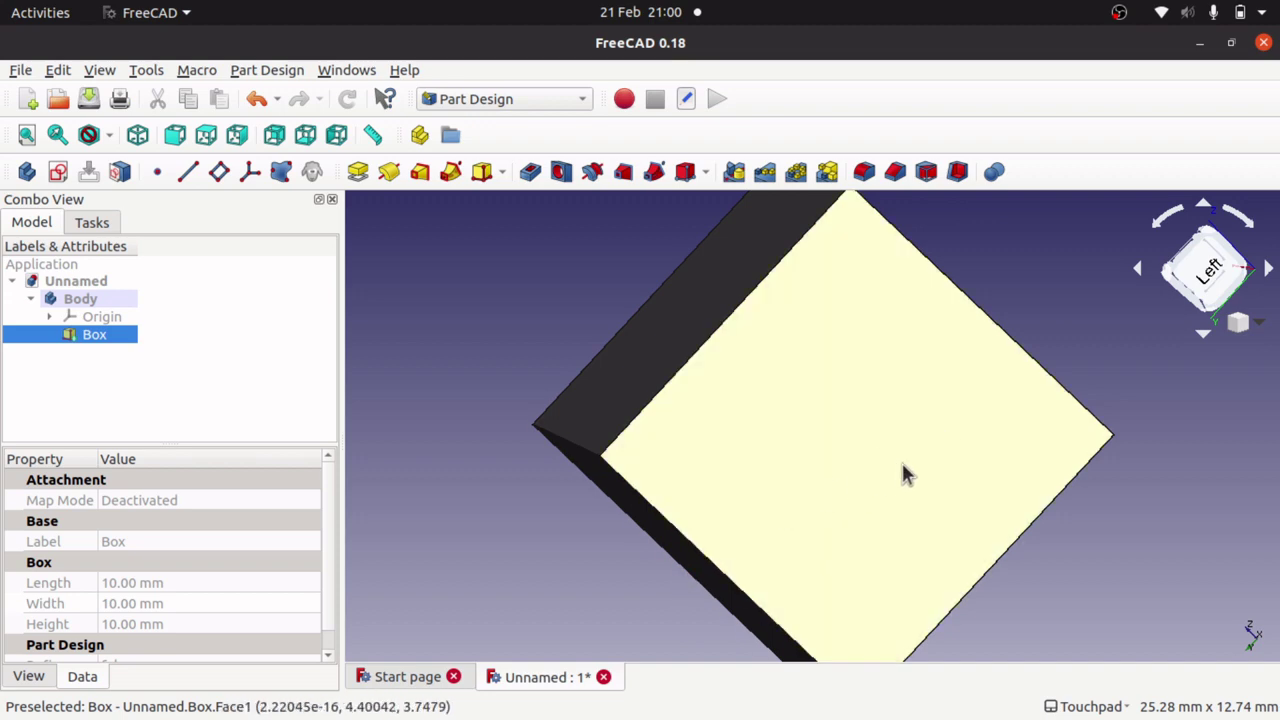
mouse_move(903, 470)
left_mouse_down("alt")
mouse_move(594, 566)
mouse_move(926, 463)
left_mouse_up("alt")
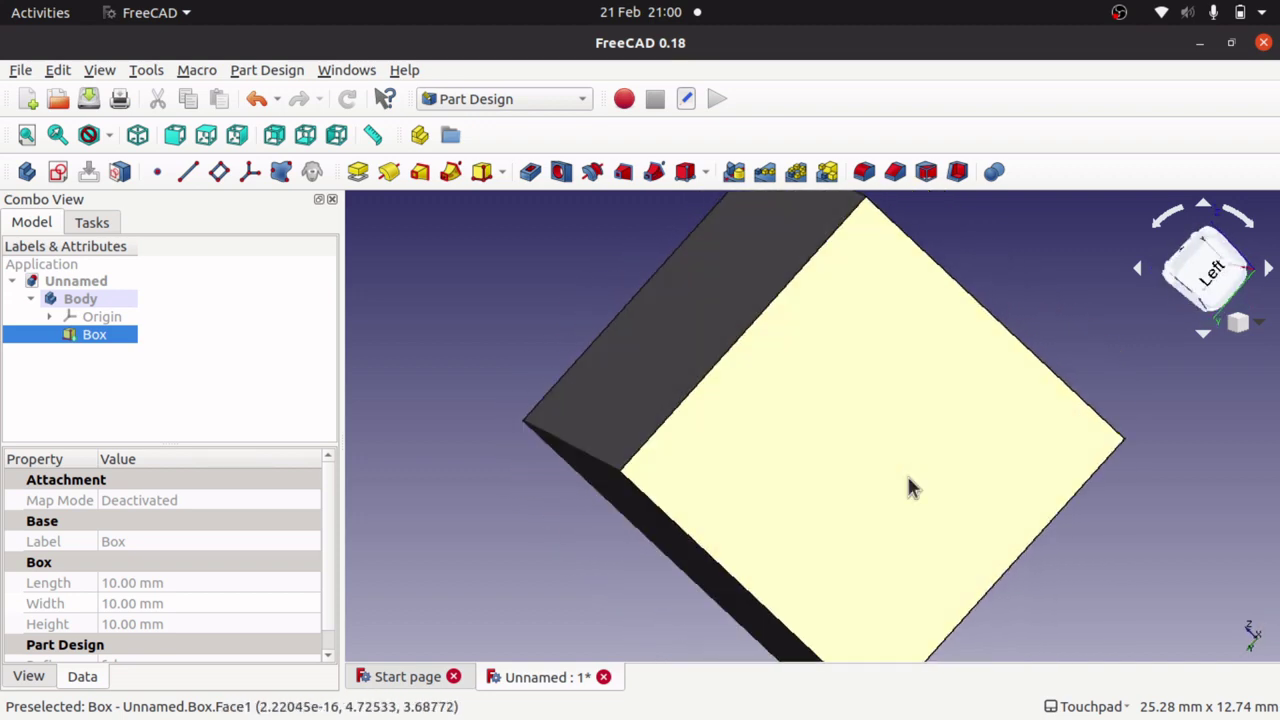
left_click_drag(739, 542, 791, 491, "alt")
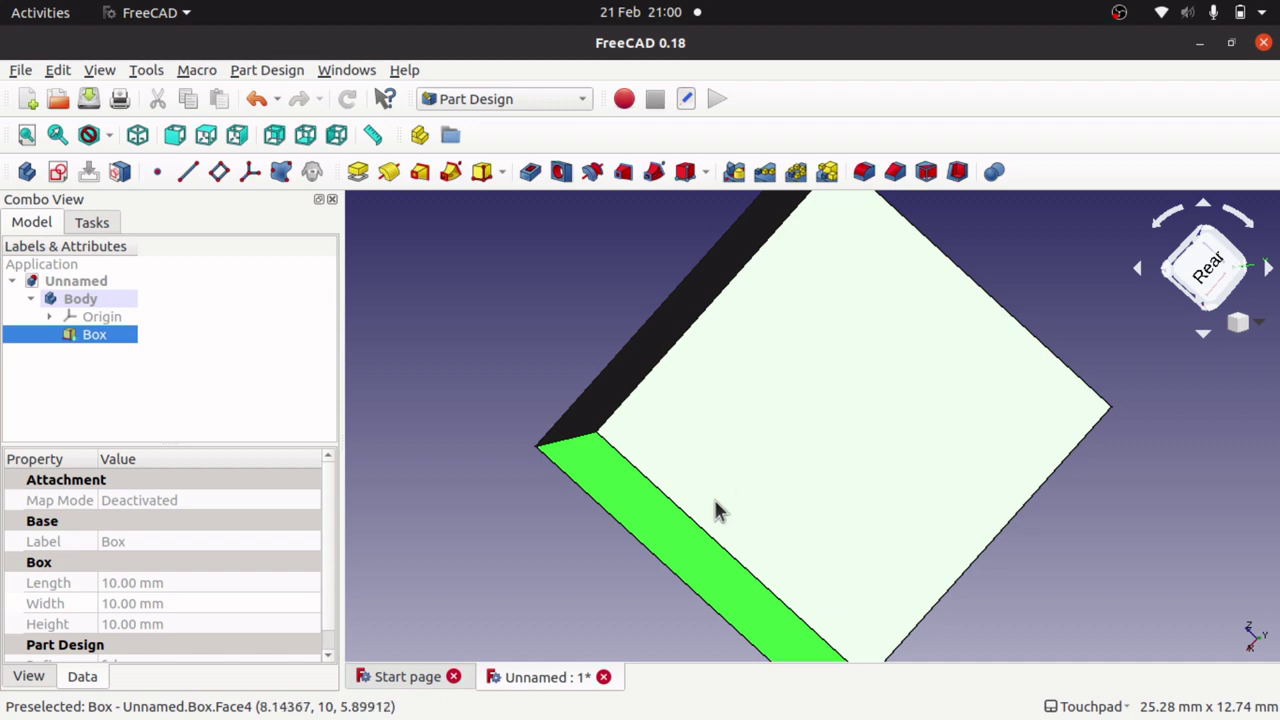
left_click_drag(889, 440, 534, 591, "alt")
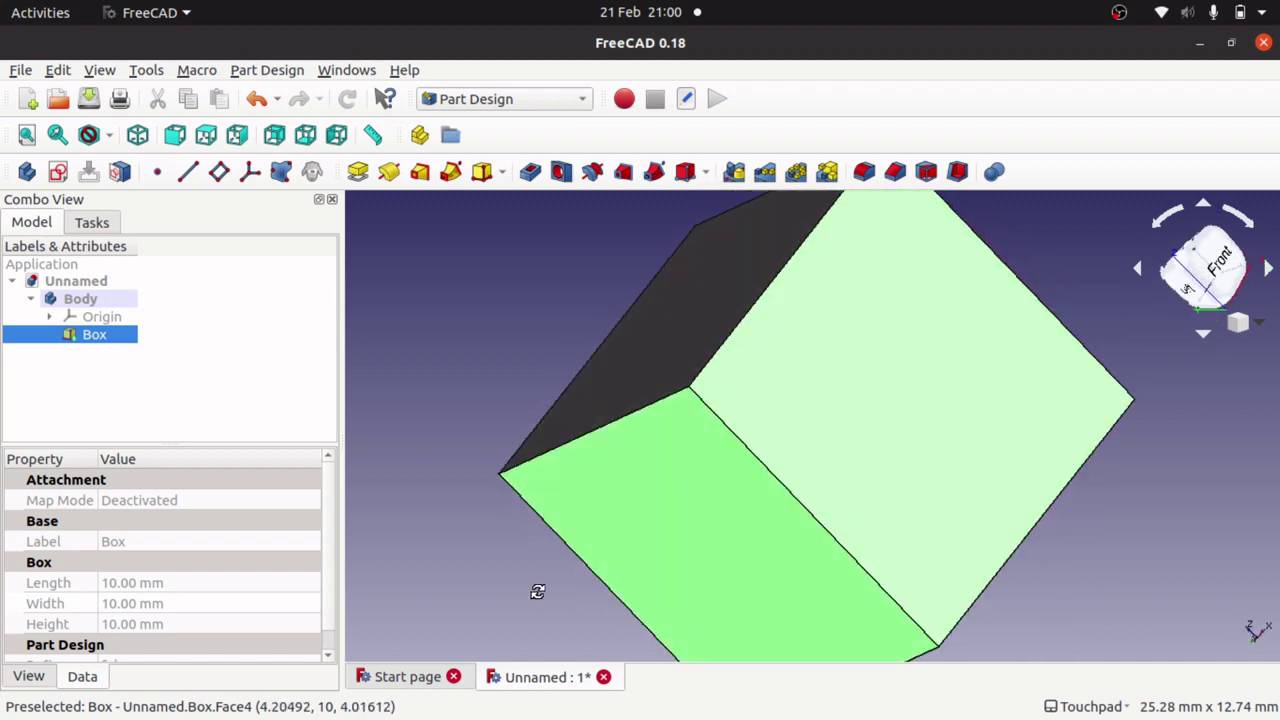
left_click_drag(963, 377, 1082, 455, "alt")
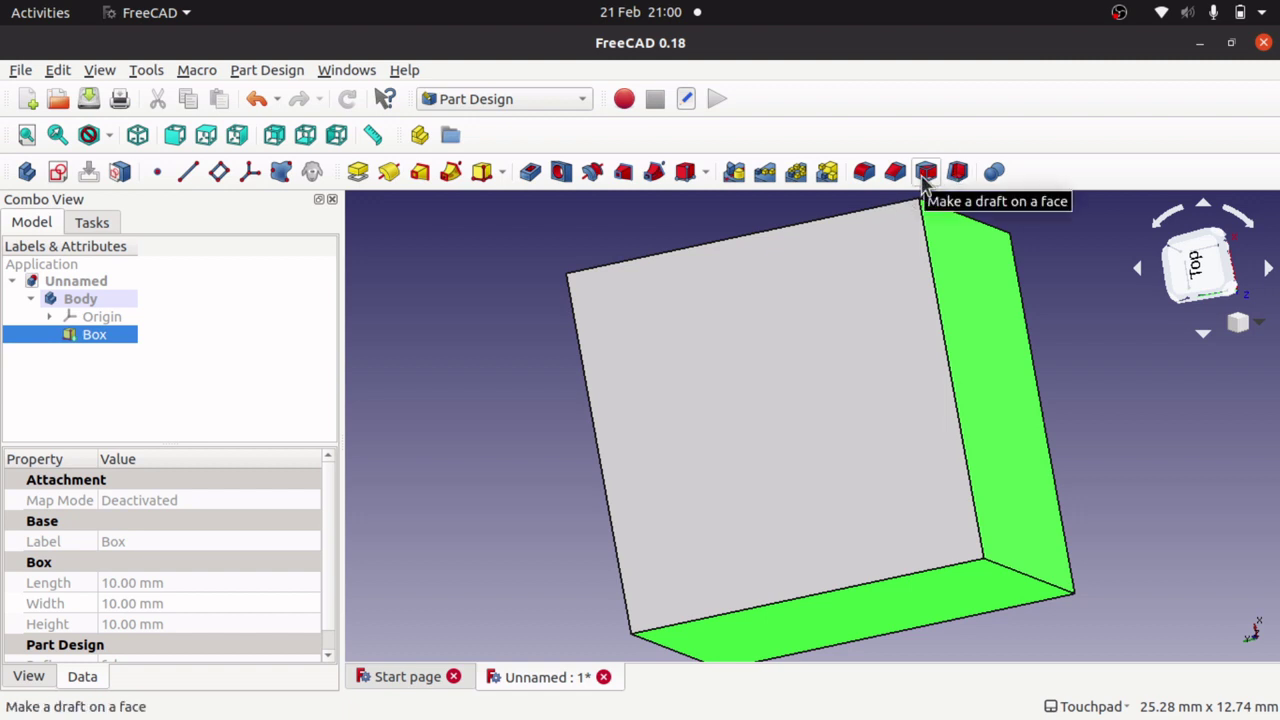
left_click(265, 74)
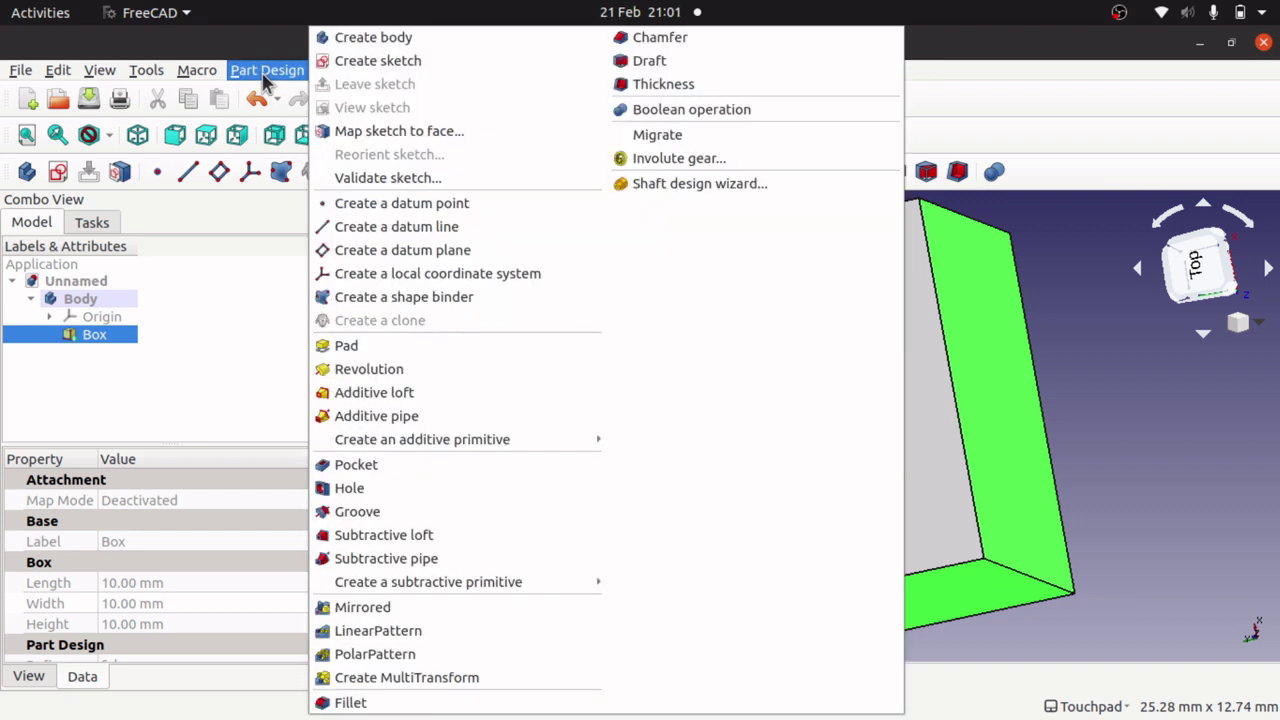
left_click(649, 61)
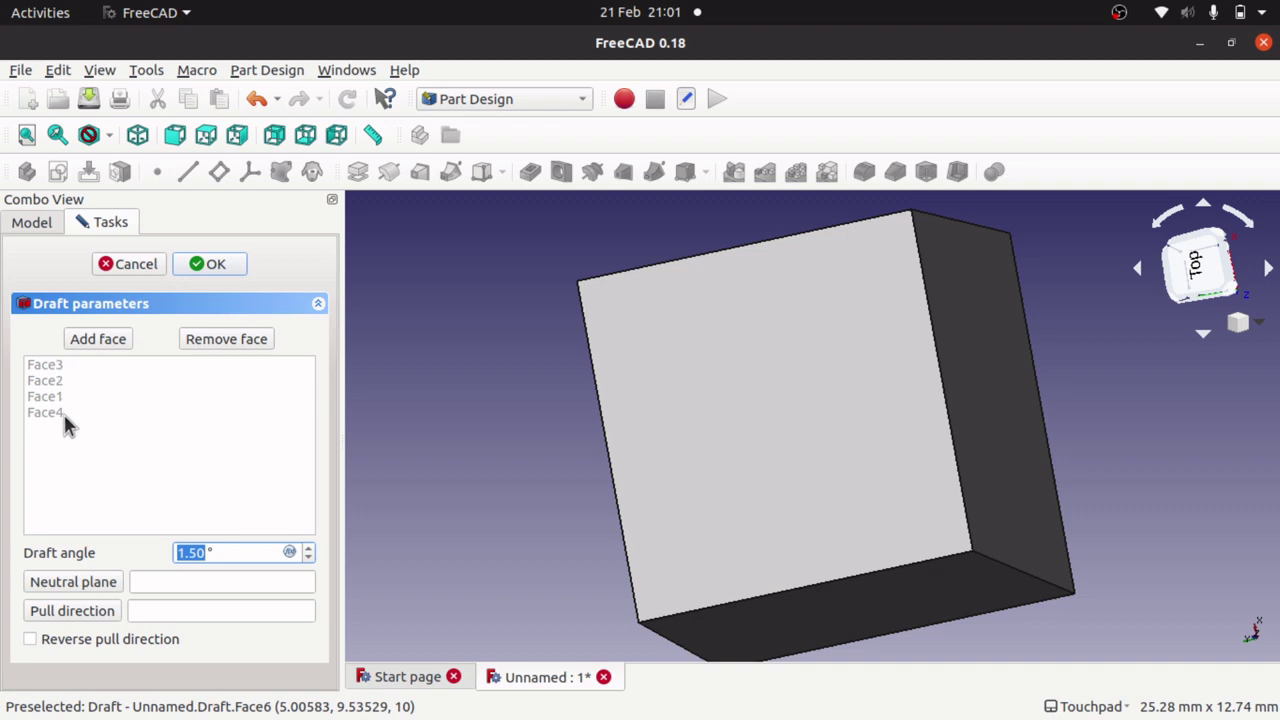
- Try draft angles of 30° and 3° on the four side faces
left_click_drag(778, 501, 851, 509, "shift")
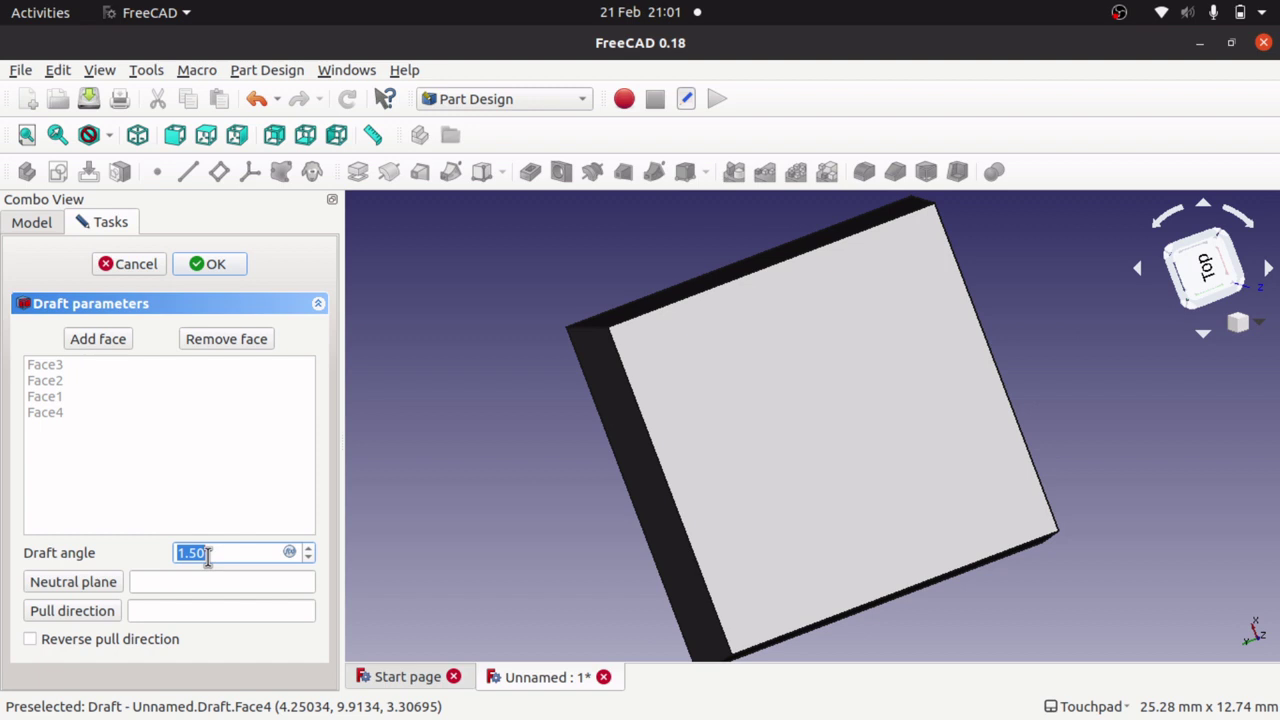
type("30")
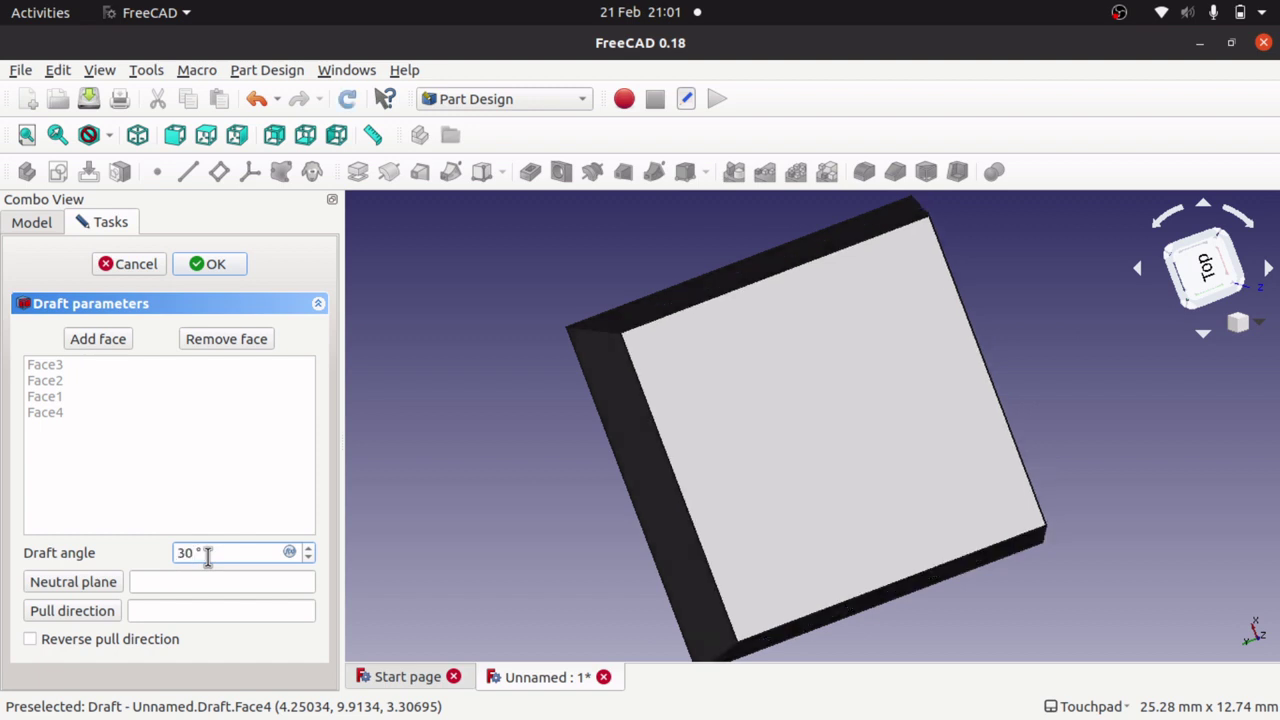
key("BackSpace")
key("BackSpace")
type("3")
left_click_drag(801, 506, 714, 449, "alt")
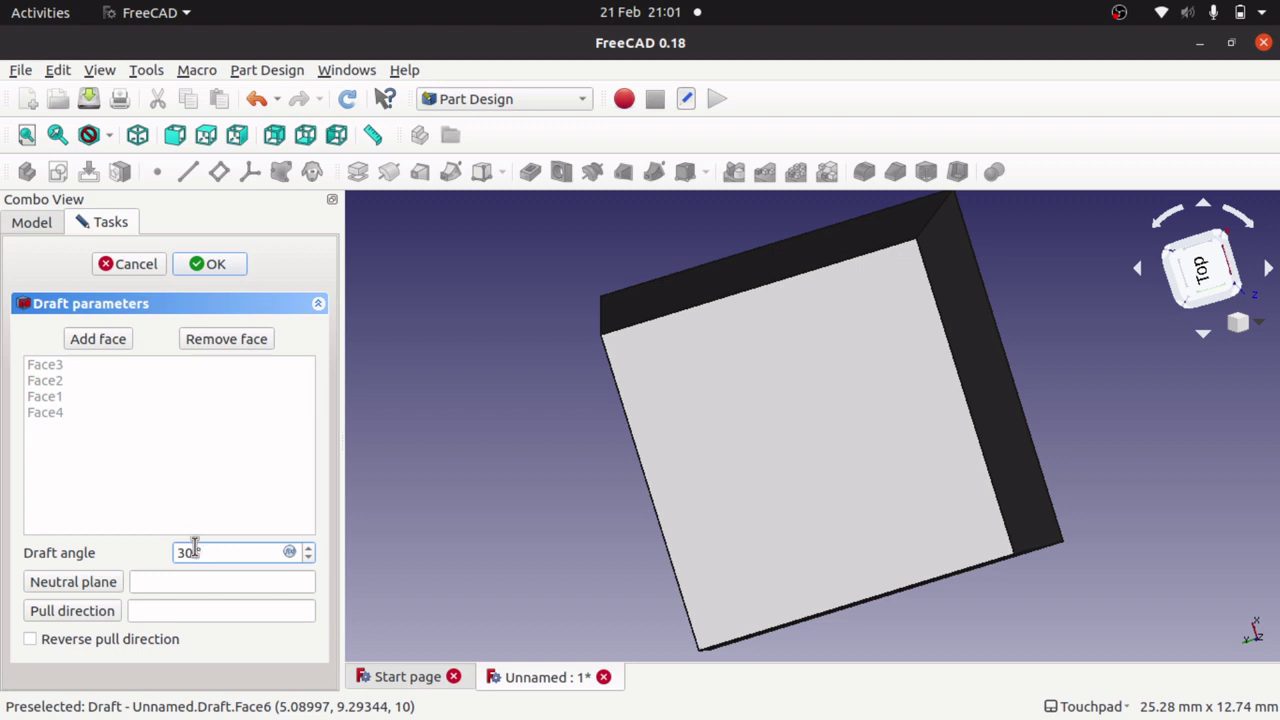
- Set the draft angle to 10° and increase it in small increments to 26.4° so the side walls taper towards a point
key("BackSpace")
type("10")
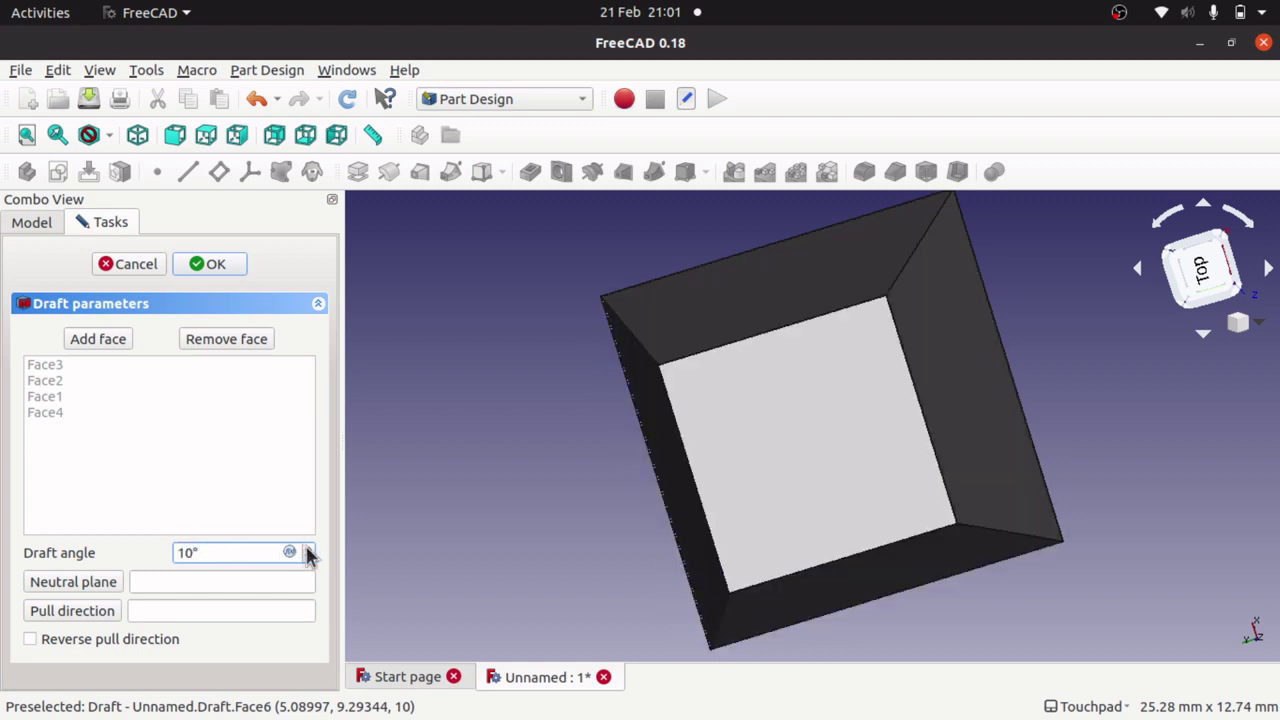
scroll(308, 556, "up", 9)
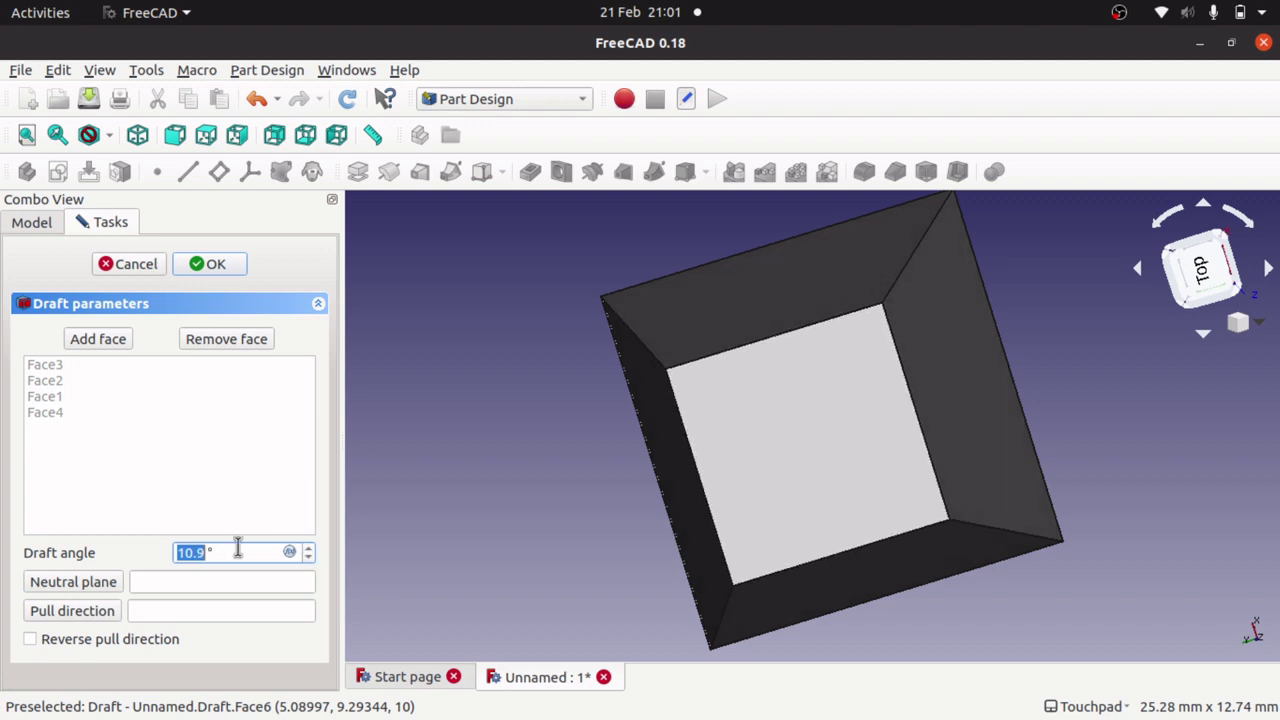
scroll(242, 552, "up", 20)
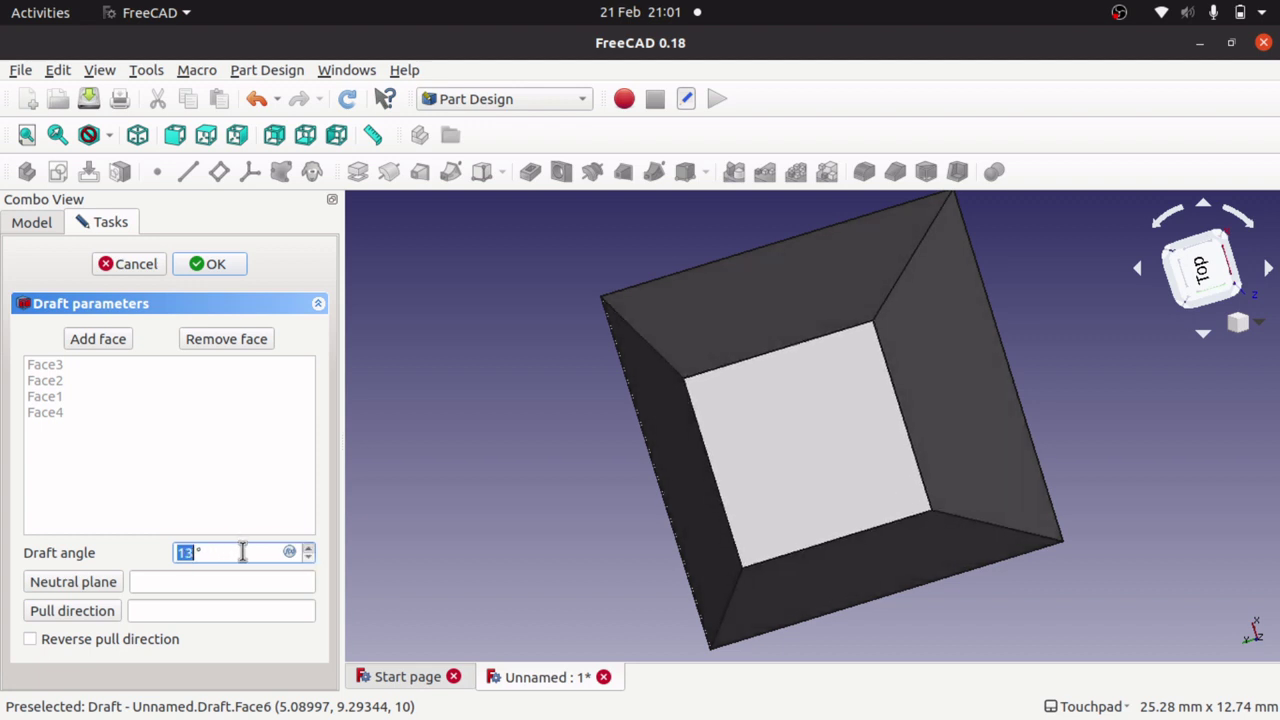
scroll(242, 552, "up", 16)
scroll(242, 552, "up", 20)
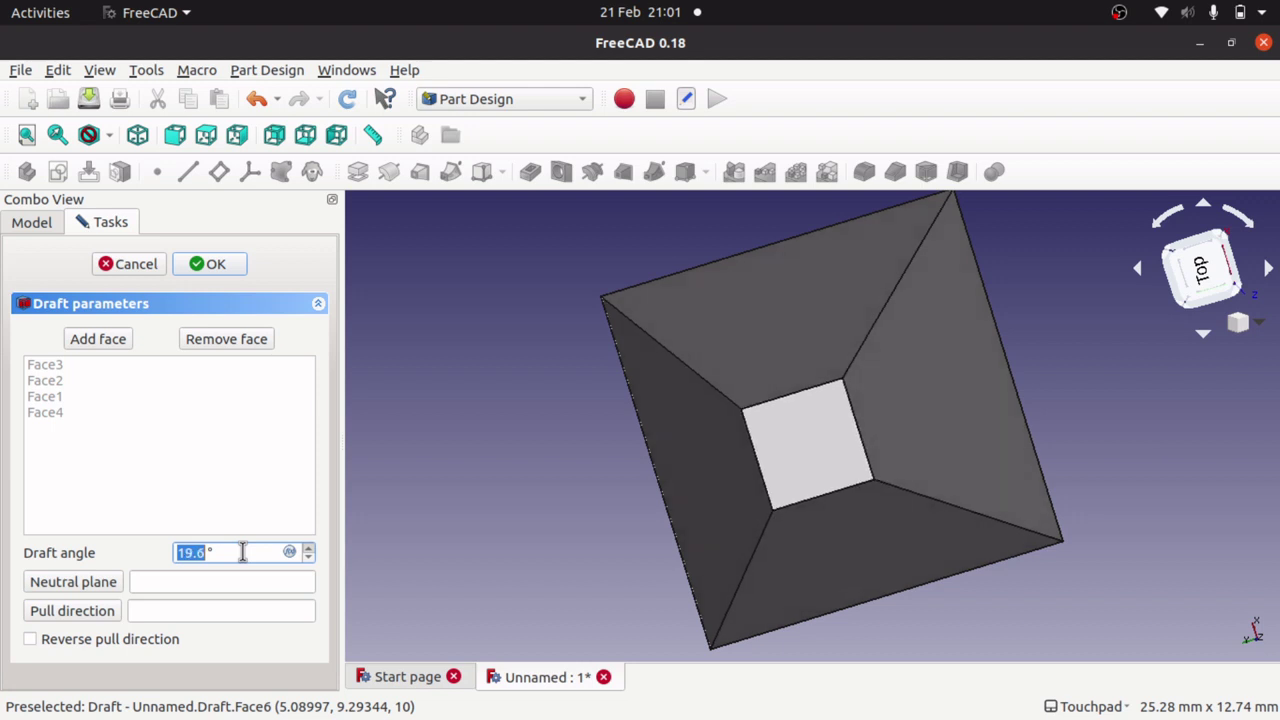
scroll(242, 552, "up", 4)
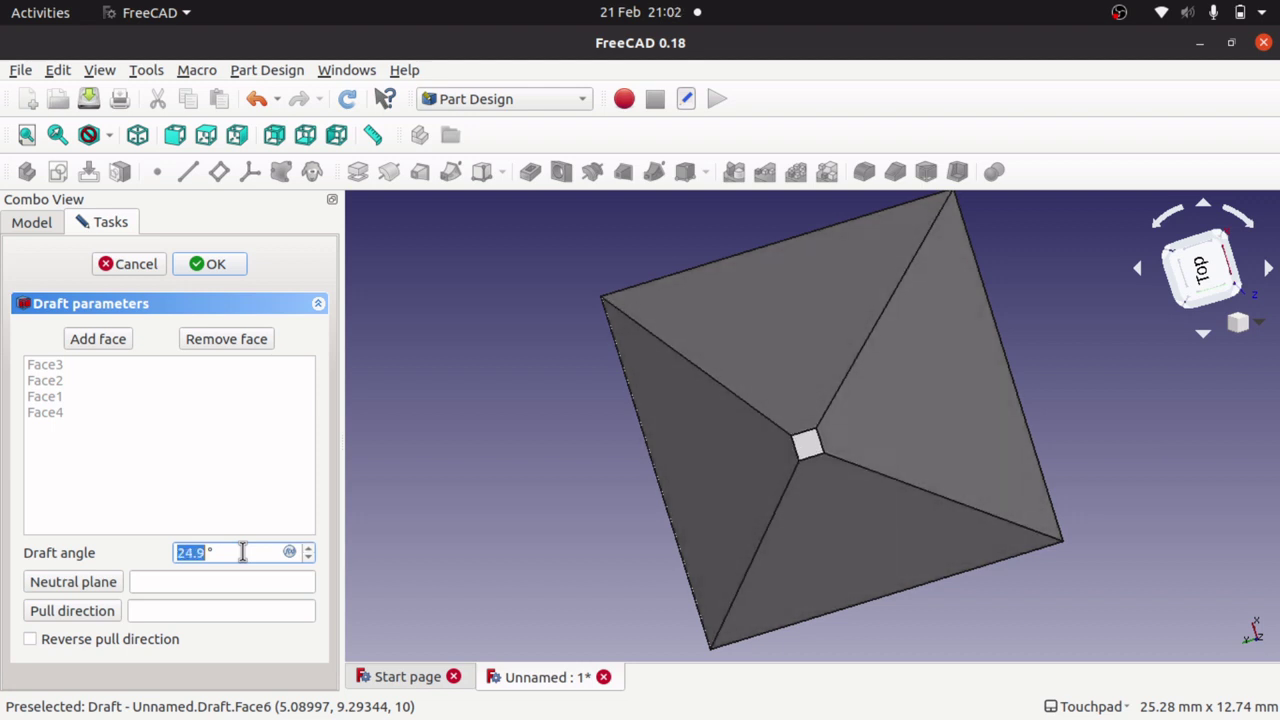
scroll(242, 552, "up", 12)
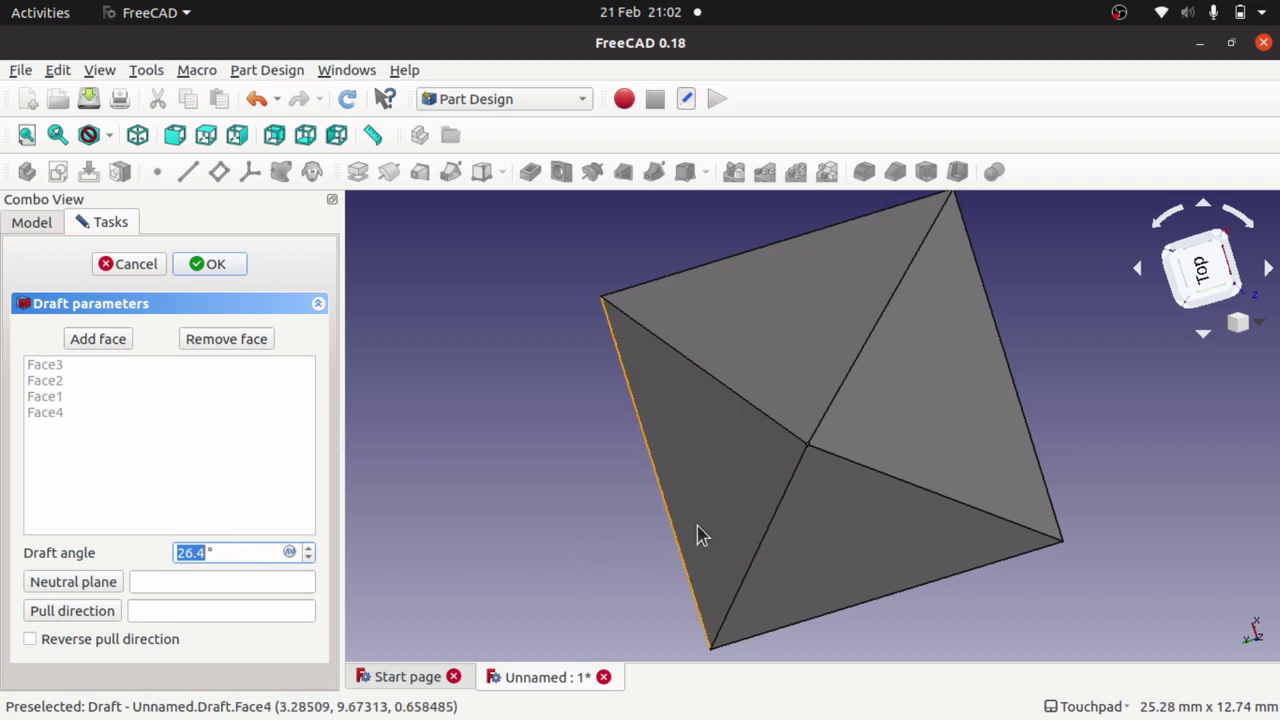
- Lower the draft angle of the side faces in small increments down to 20°
left_click_drag(798, 490, 846, 366, "alt")
left_click_drag(673, 425, 638, 464, "alt")
key("Up")
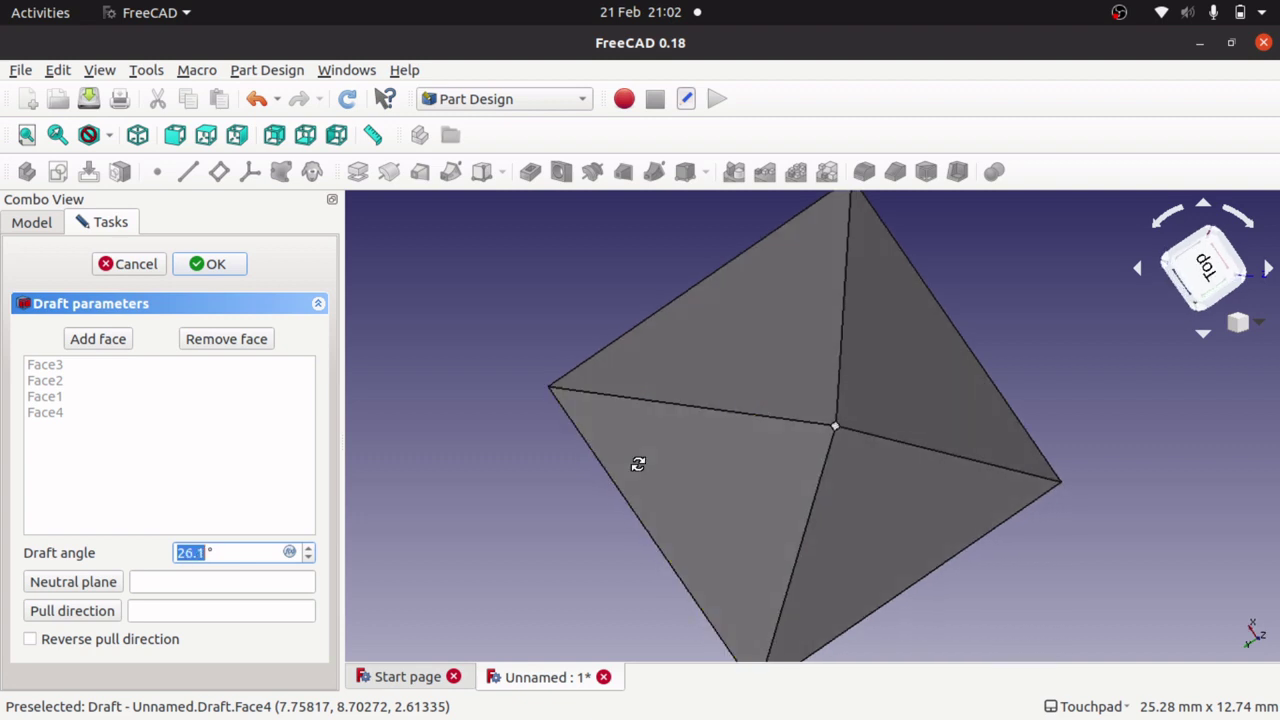
key("Down")
key("Down")
key("Down")
key("Down")
key("Down")
key("Down")
key("Down")
key("Down")
key("Down")
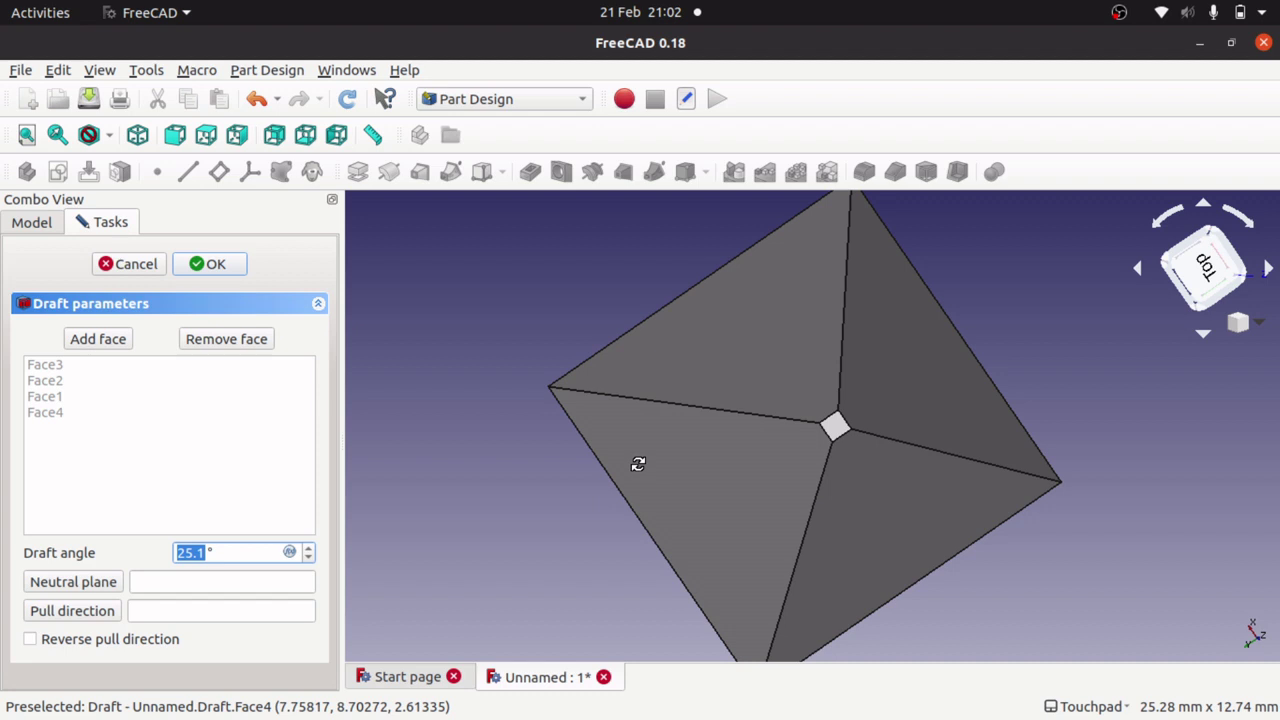
key("Down")
key("Down")
key("Down")
key("Down")
key("Down")
key("Down")
key("Down")
key("Down")
key("Down")
key("Down")
key("Down")
key("Down")
key("Down")
key("Down")
key("Down")
key("Down")
key("Down")
key("Down")
key("Down")
key("Down")
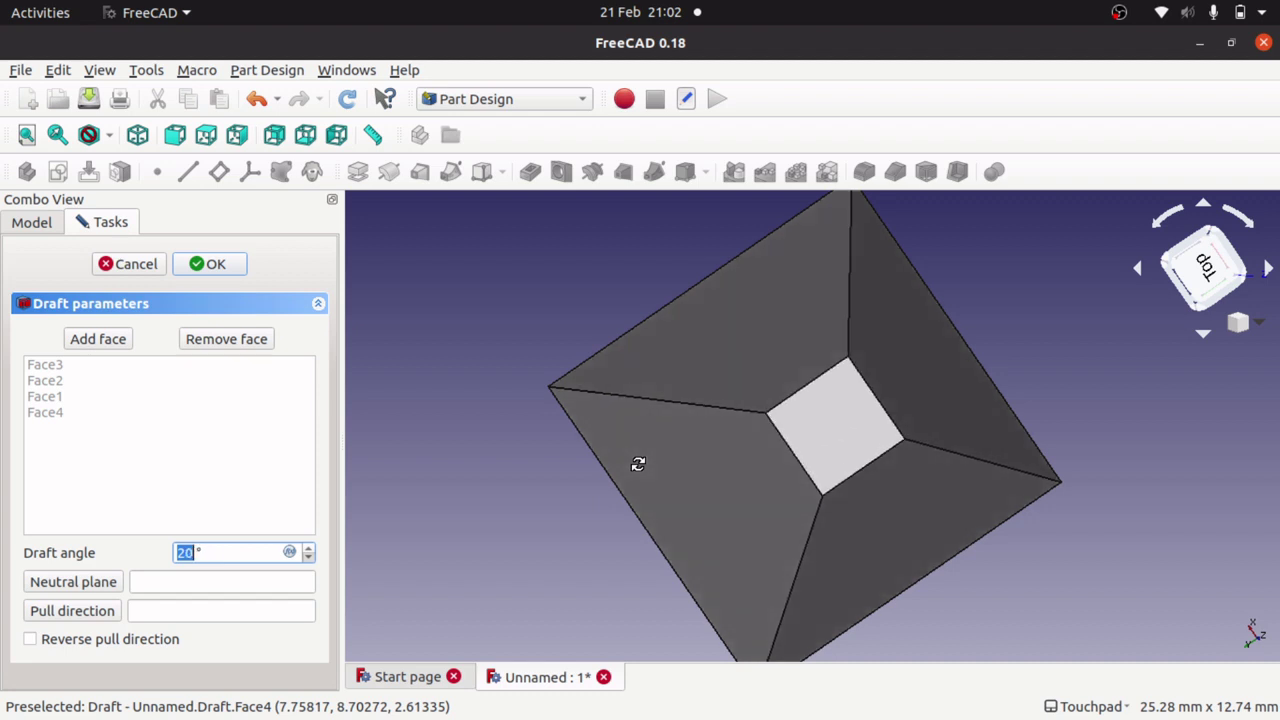
- Try draft angles of 9°, 5° and 50° and compare their effect on the tapered walls
left_click_drag(638, 464, 620, 452, "alt")
mouse_move(932, 461)
left_mouse_down("alt")
mouse_move(746, 354)
mouse_move(943, 442)
left_mouse_up("alt")
middle_click_drag(942, 442, 884, 493)
left_click_drag(884, 493, 870, 497, "alt")
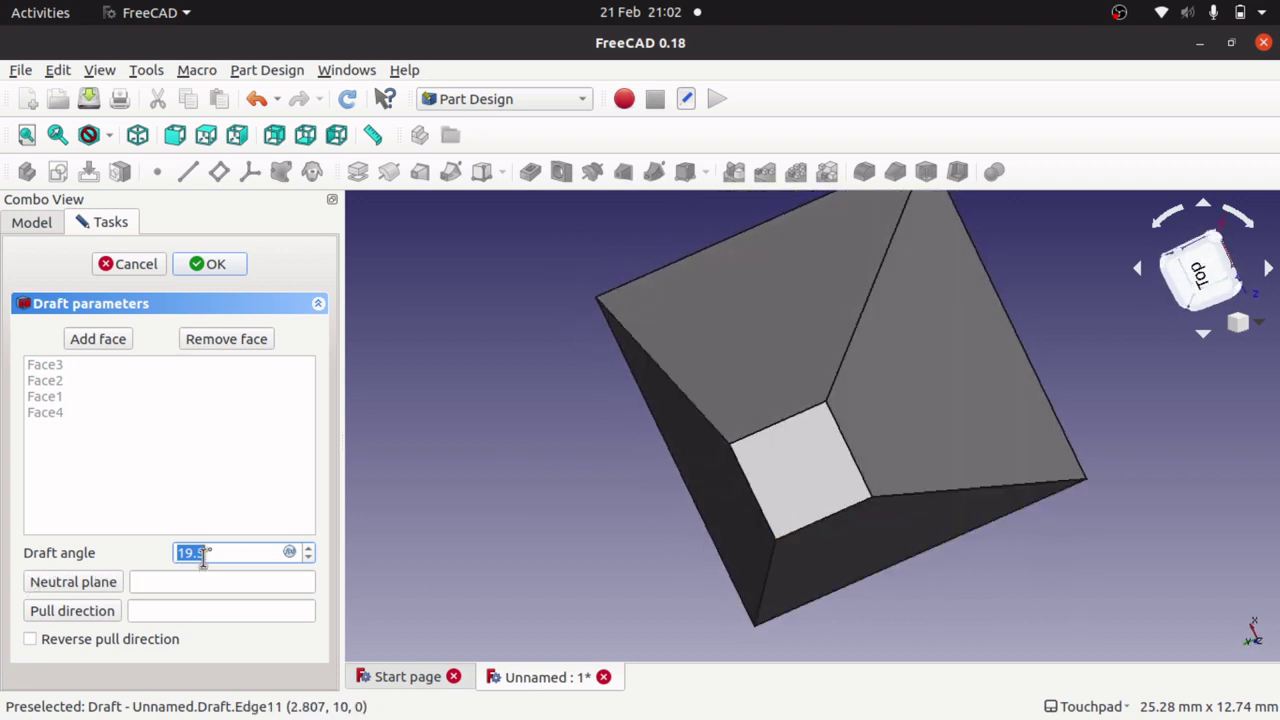
type("9")
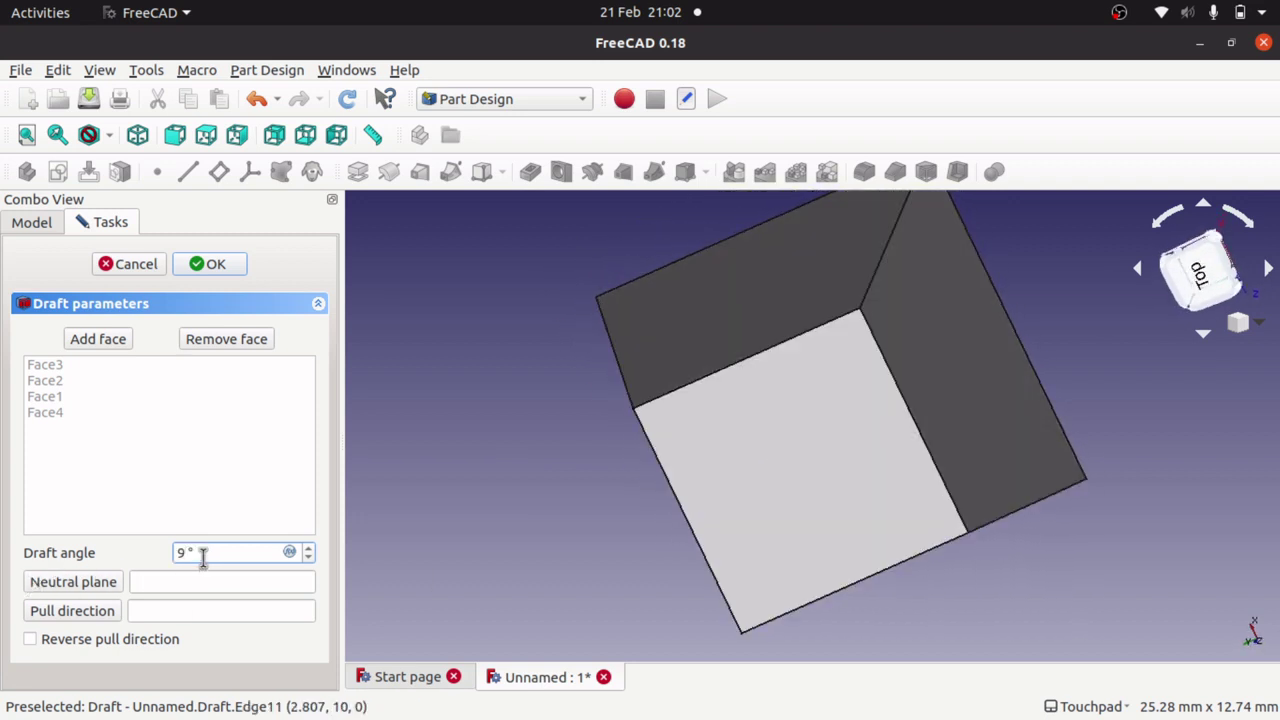
mouse_move(671, 506)
middle_mouse_down()
mouse_move(889, 420)
mouse_move(623, 471)
mouse_move(662, 512)
middle_mouse_up()
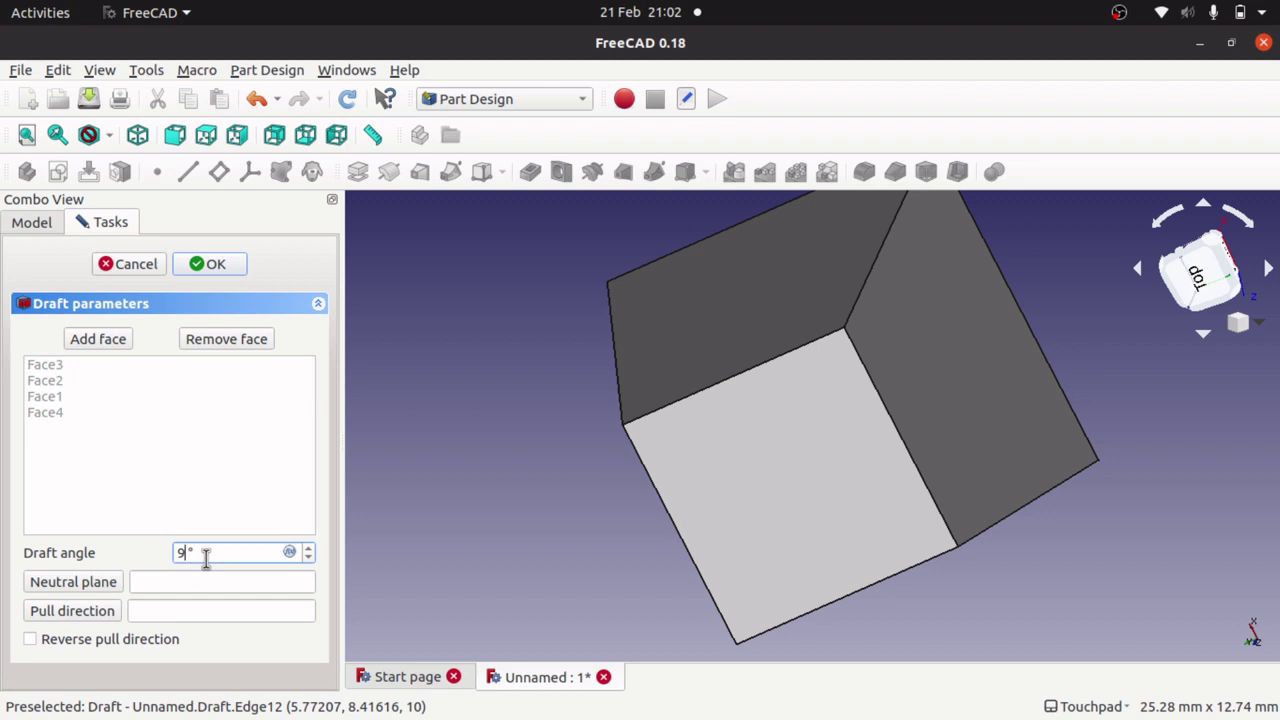
key("BackSpace")
type("5")
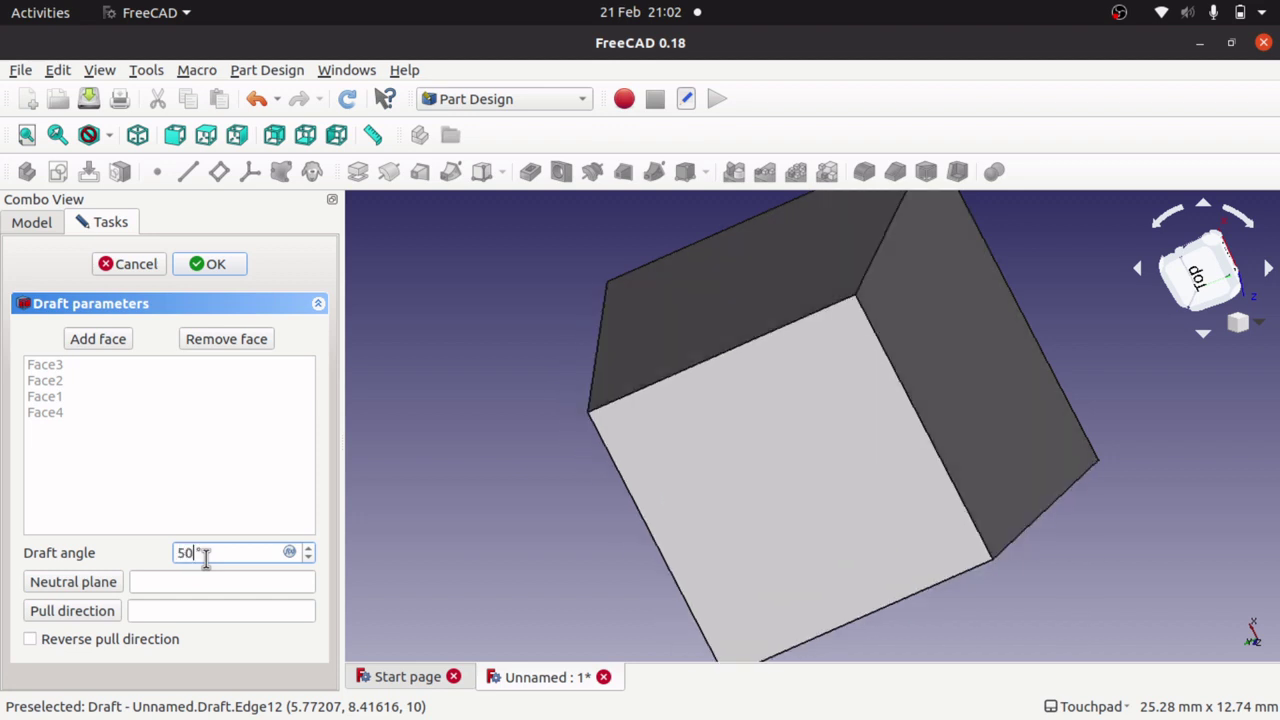
type("0")
middle_click_drag(726, 466, 779, 450)
- Set the draft angle to 20° and try to accept the draft without a neutral plane
key("BackSpace")
key("BackSpace")
type("2")
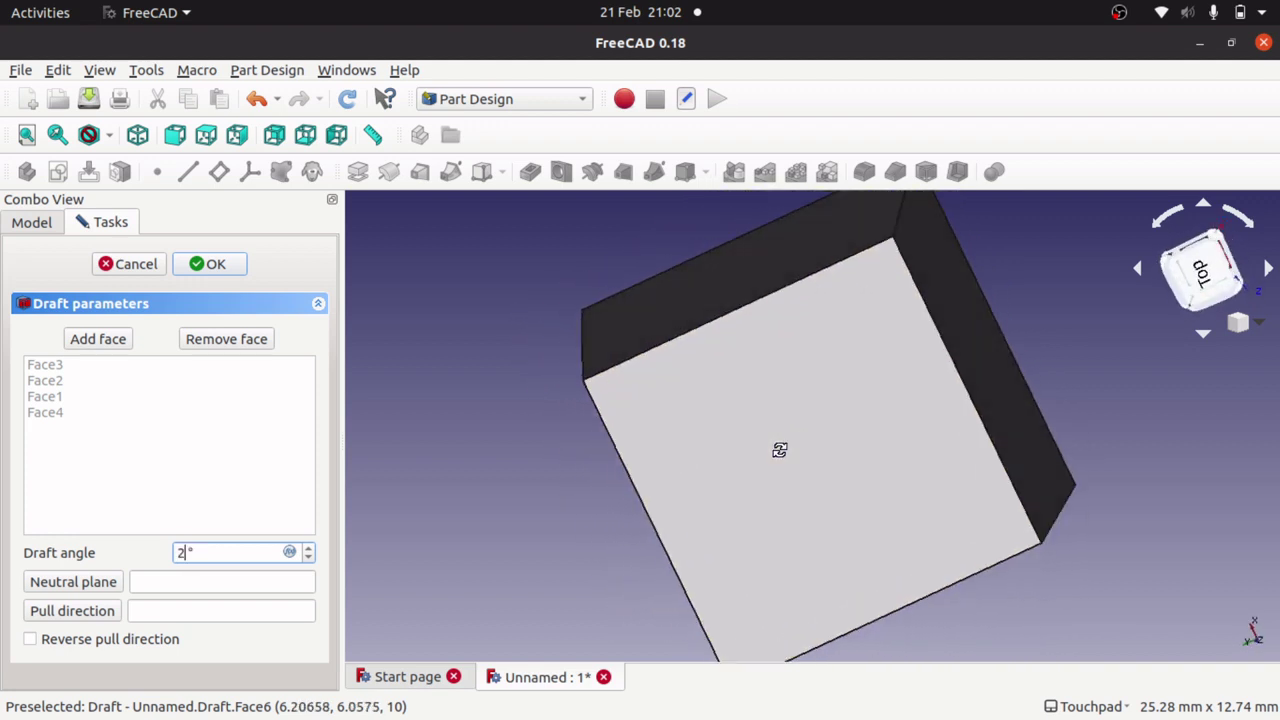
type("0")
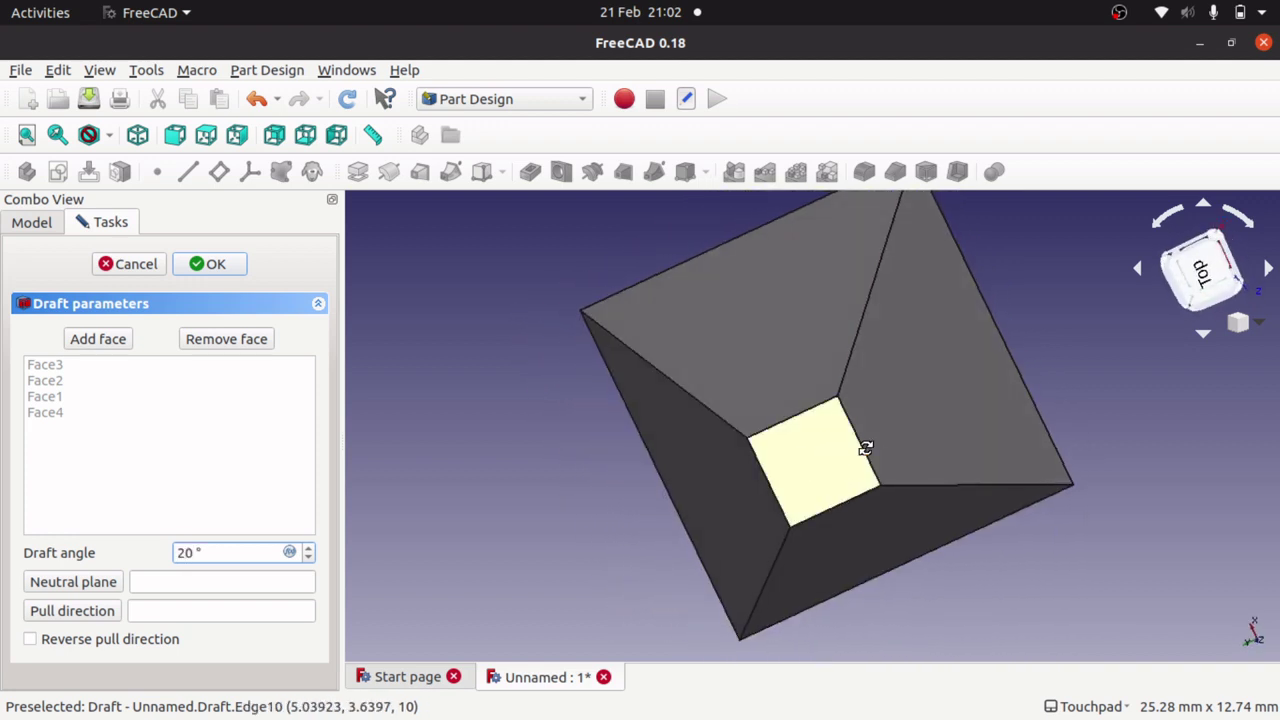
mouse_move(866, 449)
middle_mouse_down()
mouse_move(894, 451)
mouse_move(857, 409)
mouse_move(866, 429)
middle_mouse_up()
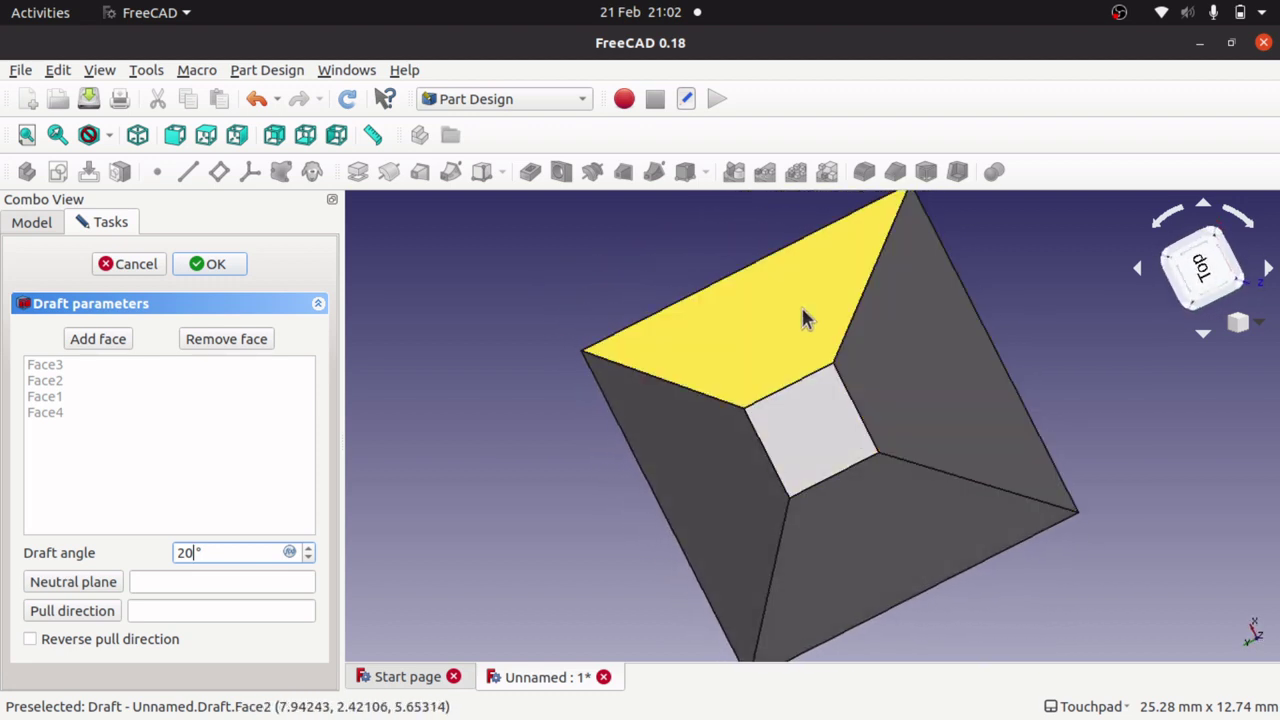
left_click(1200, 268)
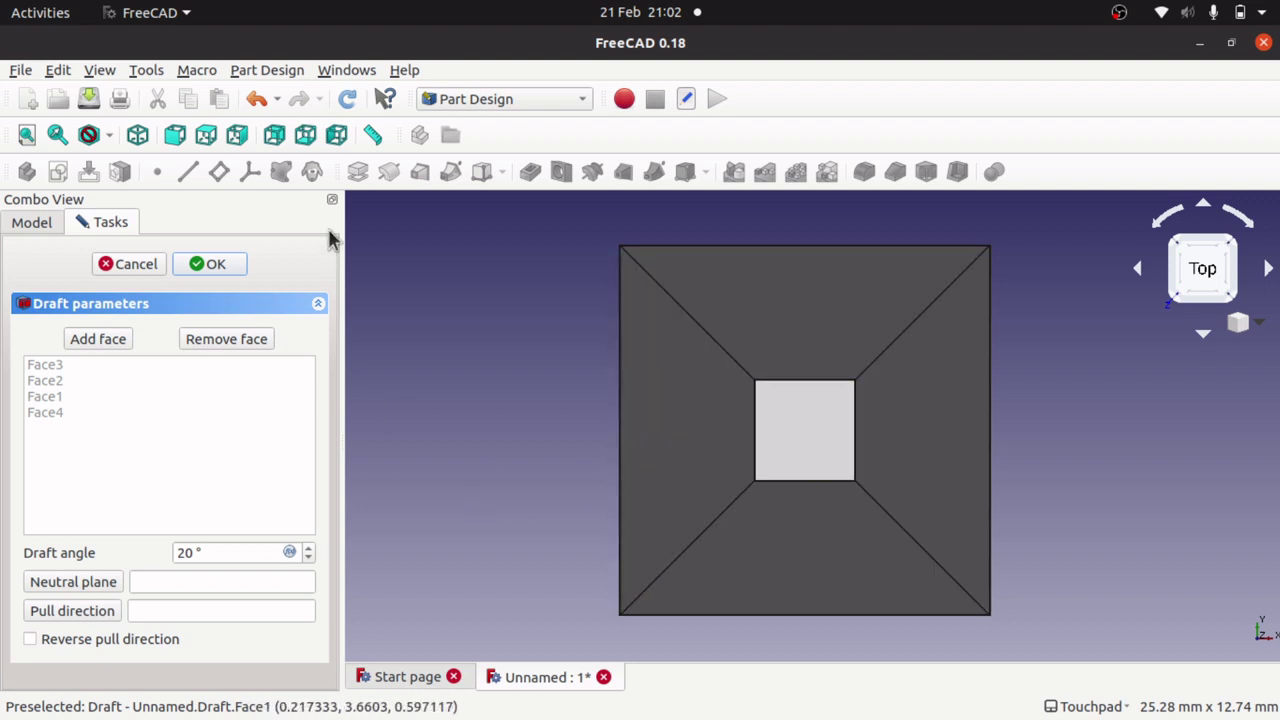
left_click(215, 266)
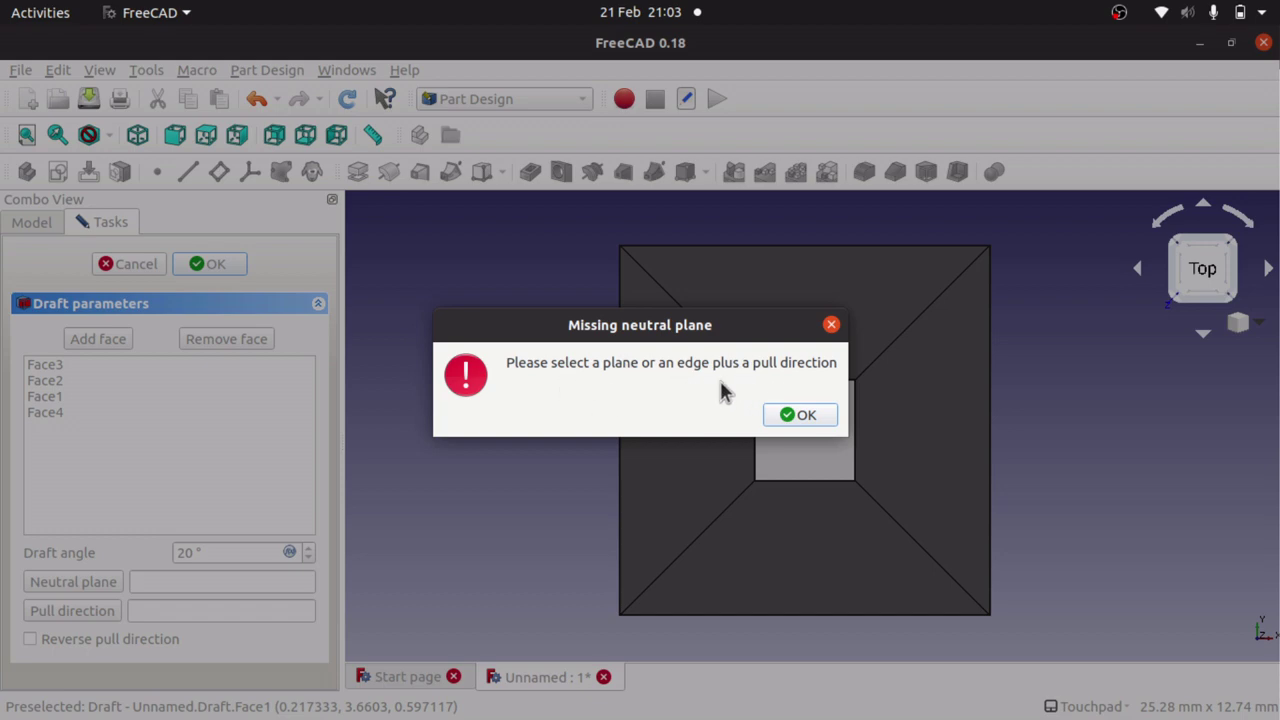
left_click(799, 415)
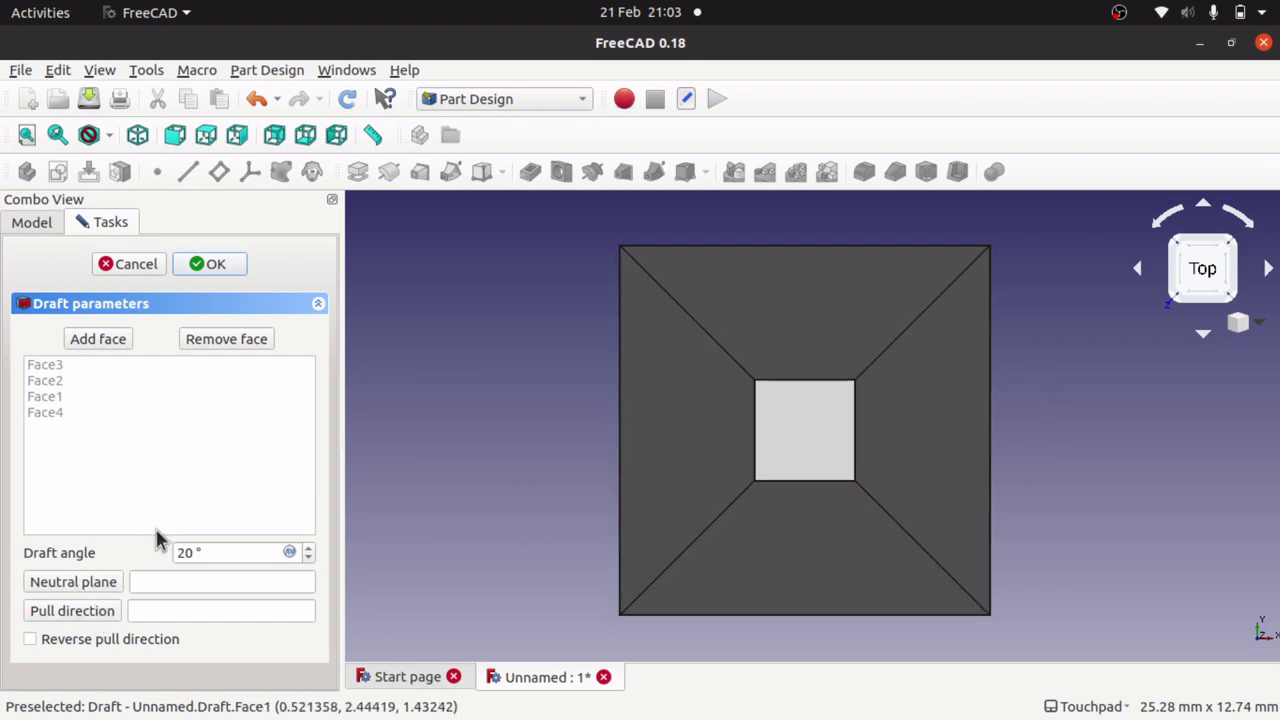
- Choose the box's bottom face as the draft's neutral plane
left_click_drag(796, 540, 824, 334, "alt")
mouse_move(824, 333)
middle_mouse_down()
mouse_move(842, 245)
mouse_move(791, 480)
mouse_move(758, 553)
mouse_move(777, 554)
mouse_move(797, 386)
mouse_move(800, 520)
mouse_move(843, 263)
mouse_move(757, 531)
mouse_move(834, 389)
mouse_move(848, 262)
mouse_move(854, 420)
mouse_move(769, 369)
mouse_move(808, 422)
mouse_move(811, 323)
mouse_move(808, 334)
middle_mouse_up()
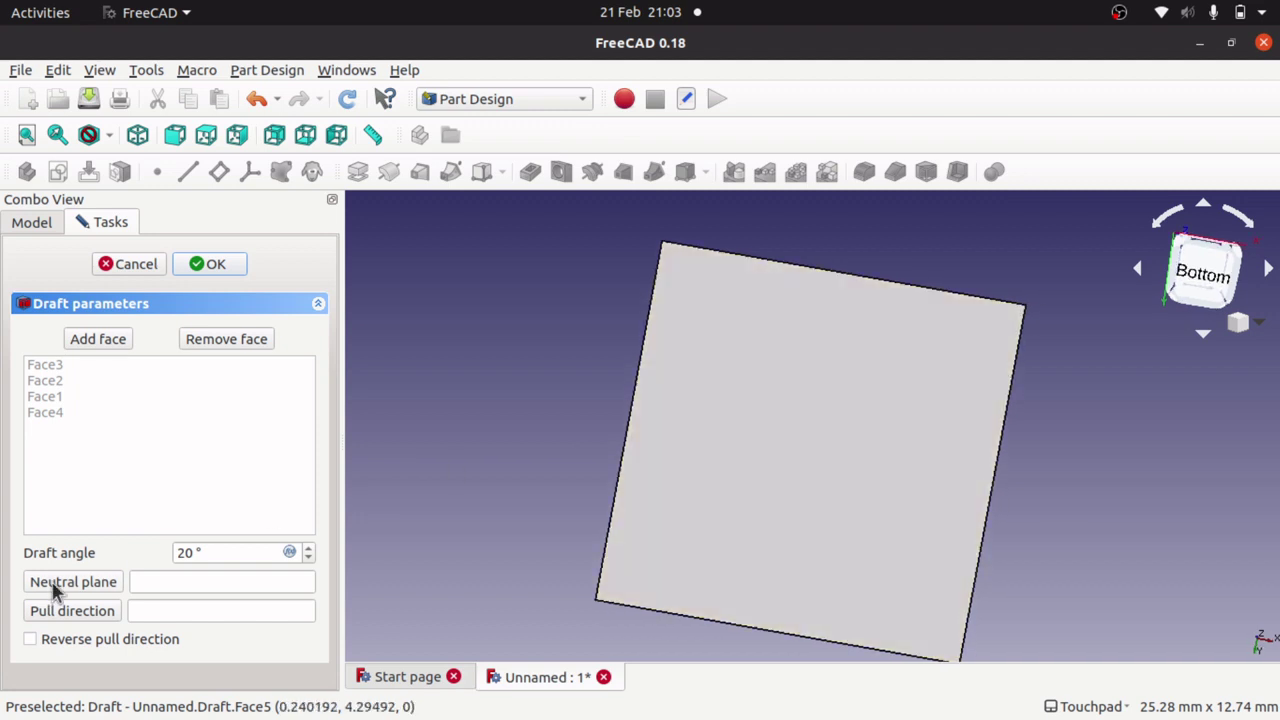
left_click(48, 594)
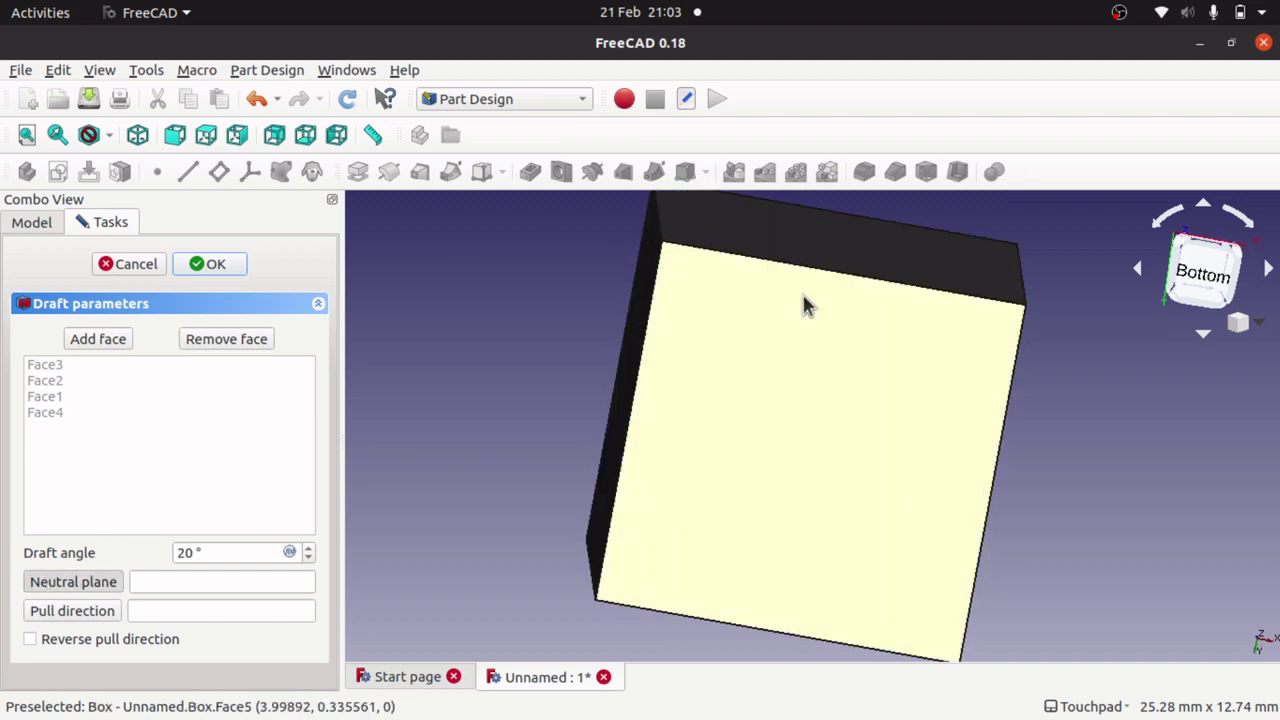
middle_click_drag(809, 374, 734, 389)
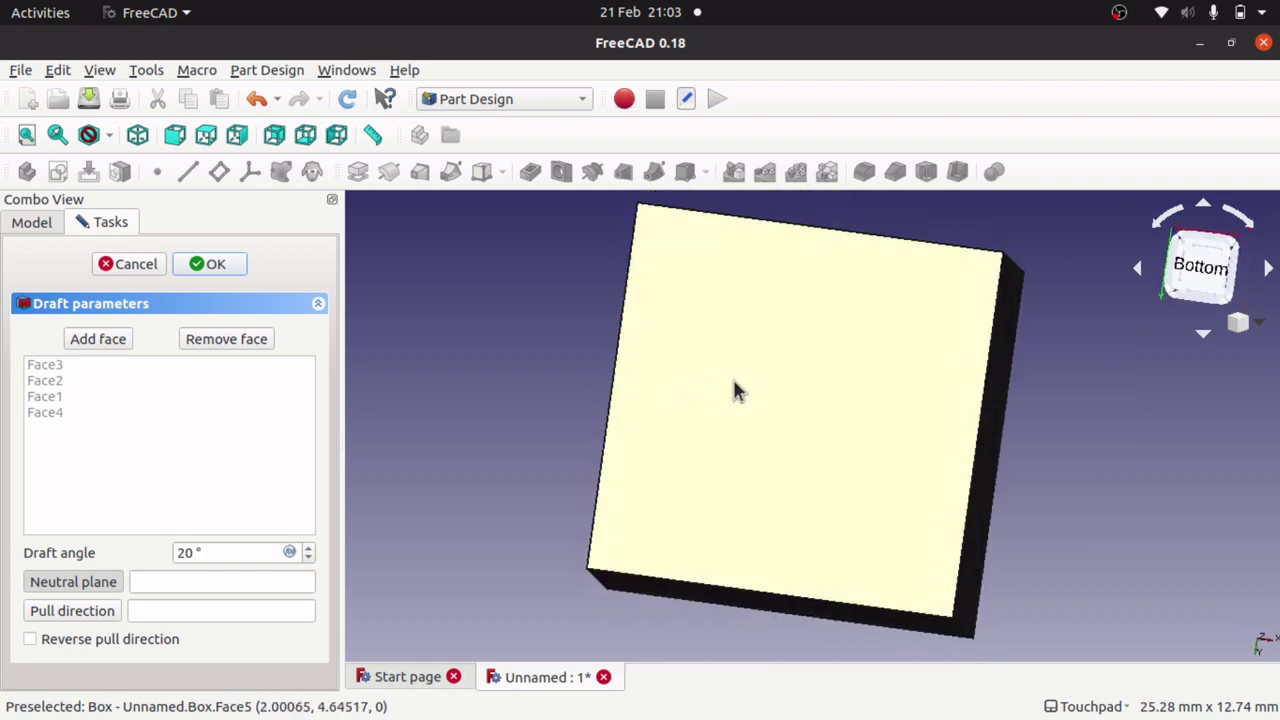
left_click(778, 413)
middle_click_drag(826, 260, 786, 274)
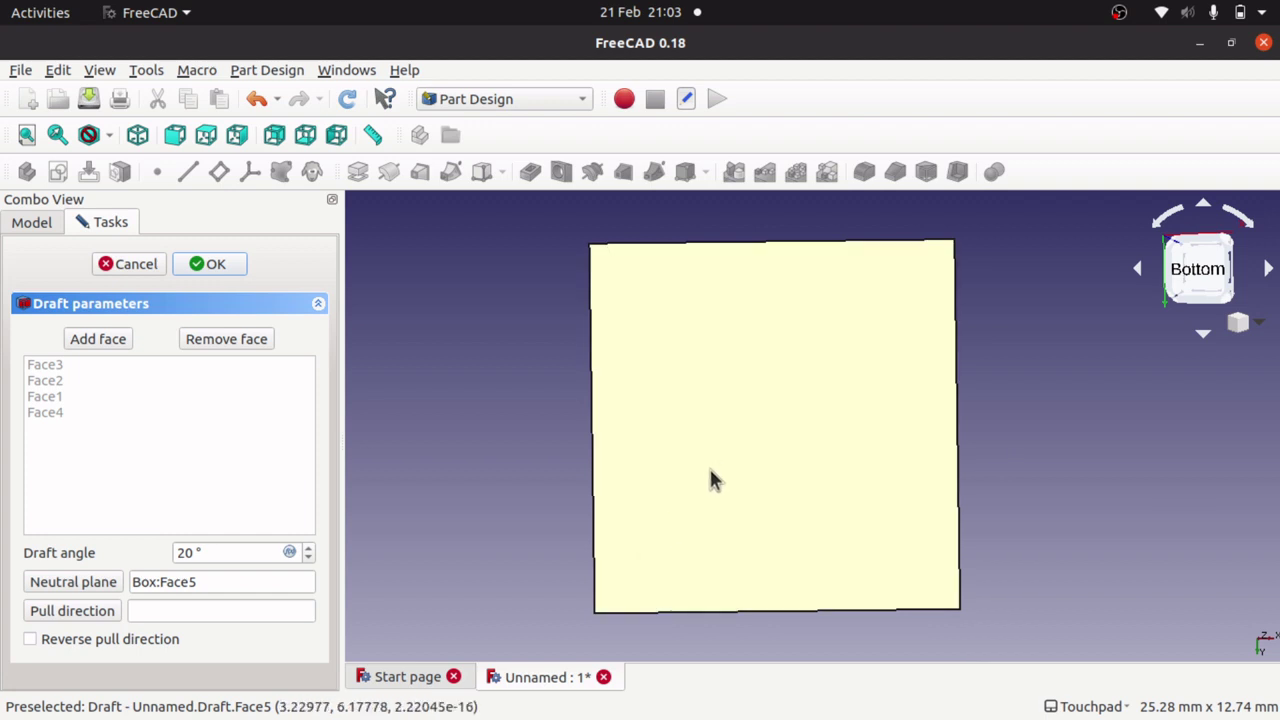
- Change the draft's neutral plane to the top face of the box and check the resulting taper
middle_click_drag(777, 306, 786, 569)
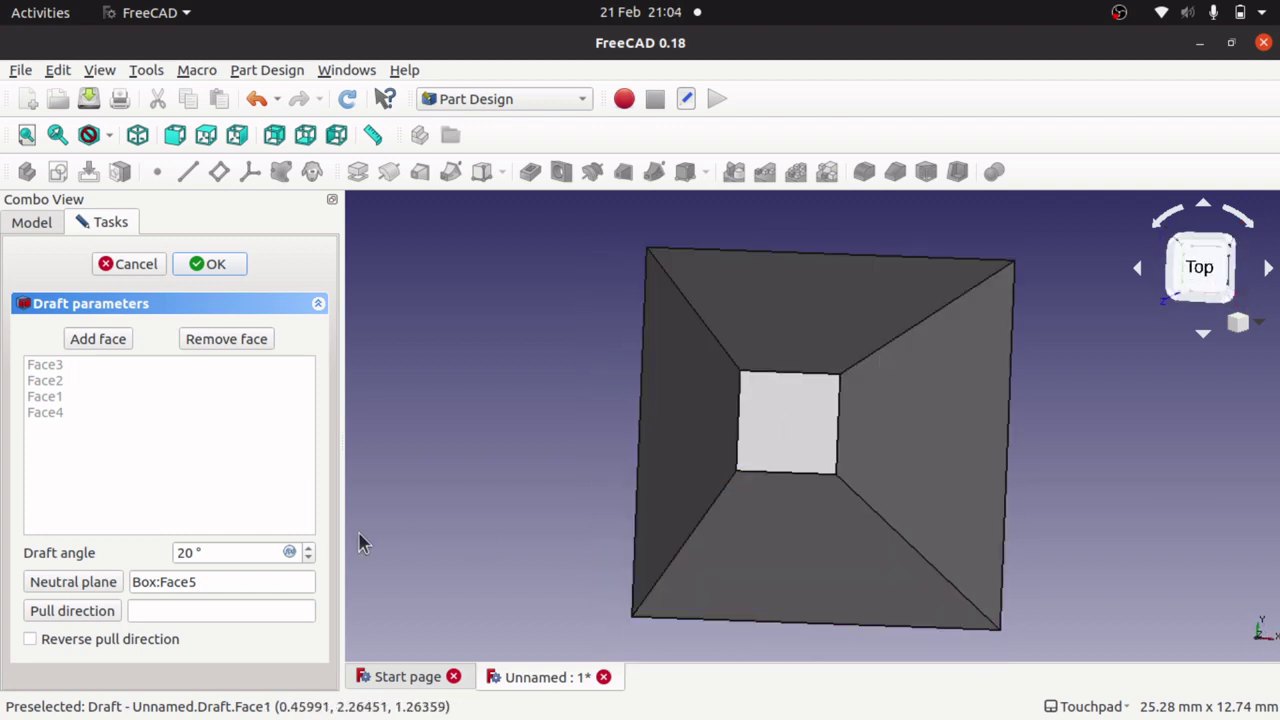
left_click(76, 590)
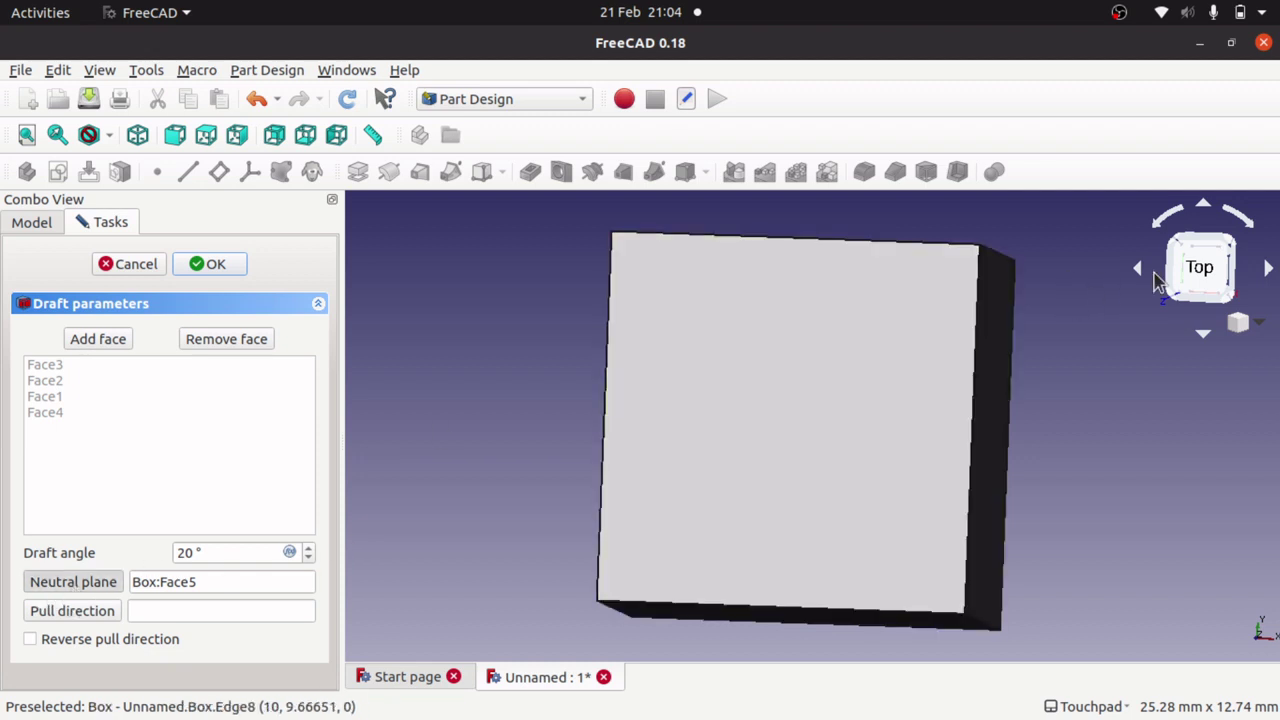
left_click(1192, 280)
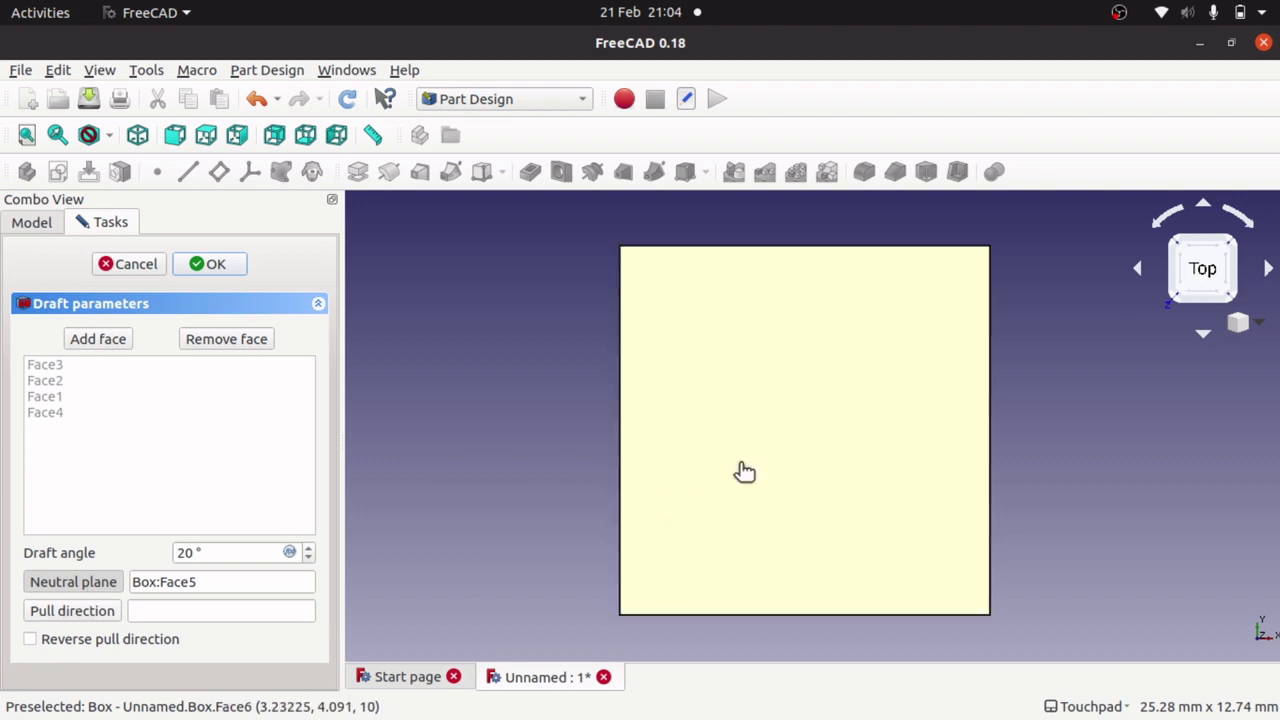
left_click(741, 472)
left_click_drag(740, 463, 777, 480, "shift")
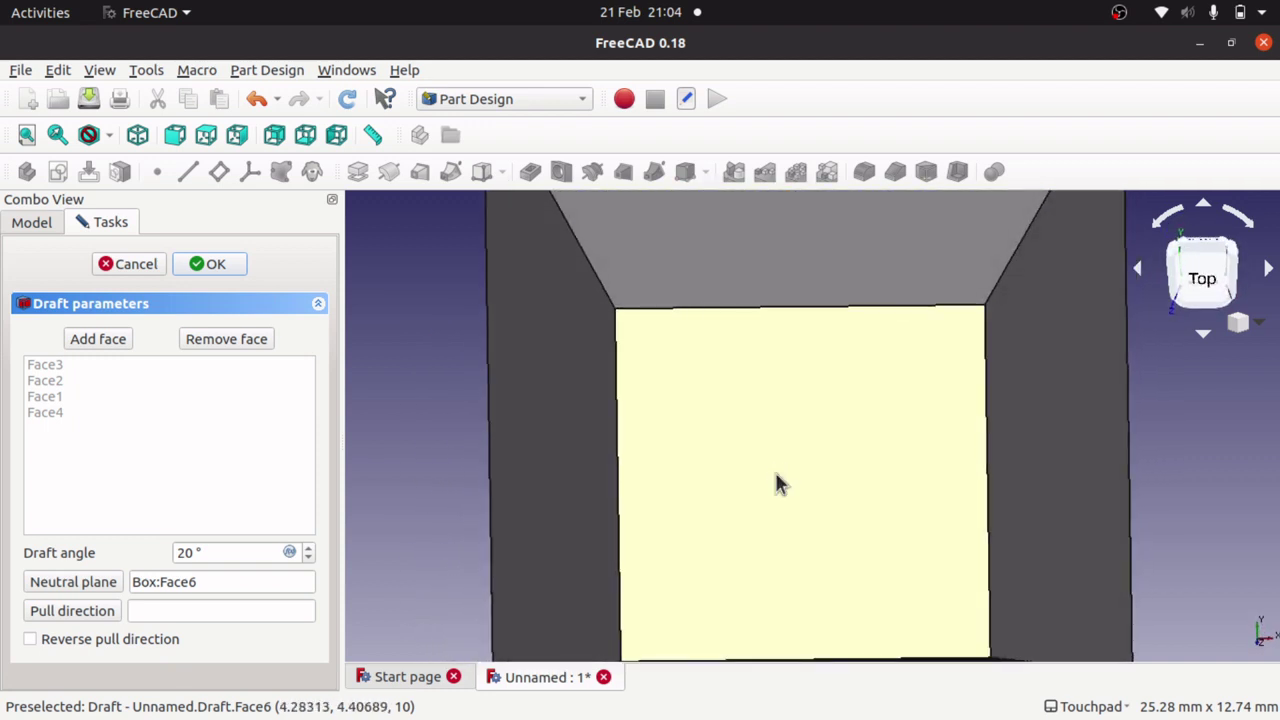
scroll(777, 480, "down", 5)
scroll(777, 480, "up", 6)
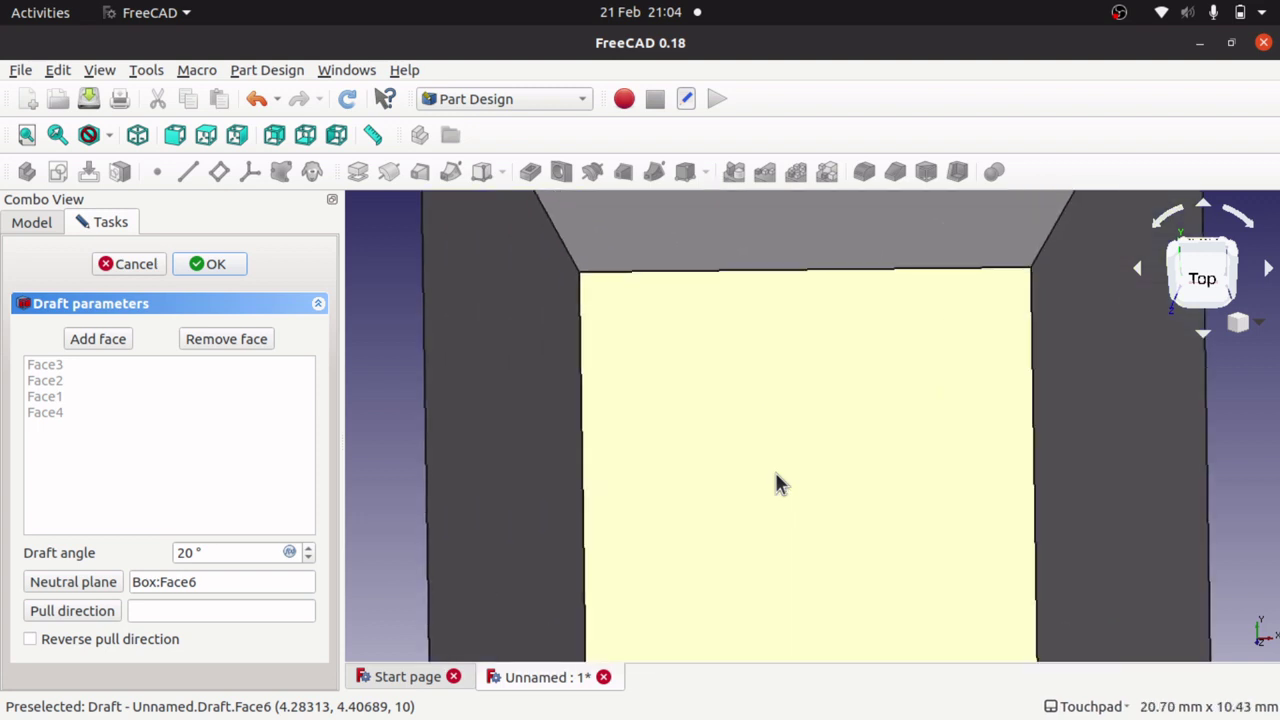
scroll(776, 473, "down", 3)
mouse_move(776, 473)
left_mouse_down("alt")
mouse_move(788, 492)
mouse_move(811, 309)
mouse_move(789, 457)
mouse_move(800, 514)
mouse_move(777, 466)
mouse_move(777, 480)
left_mouse_up("alt")
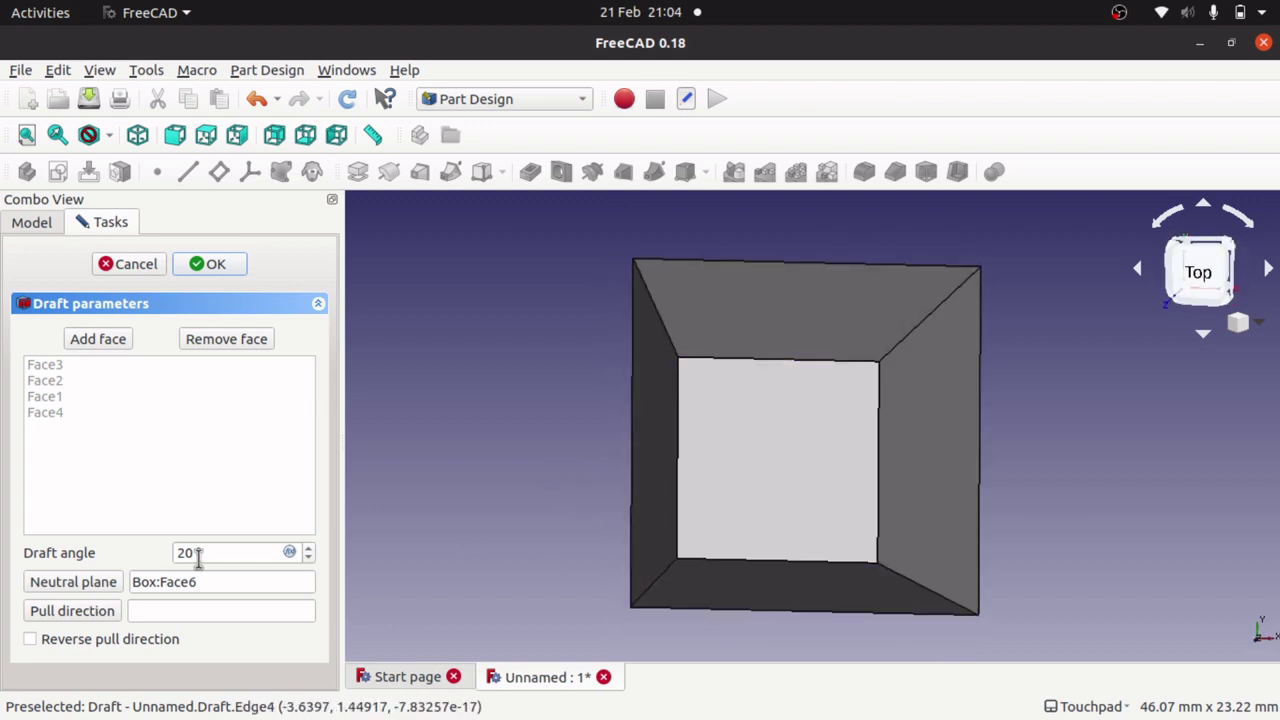
- Increase the draft angle of the box's side faces to 31.9° and check the taper from above
scroll(210, 555, "up", 10)
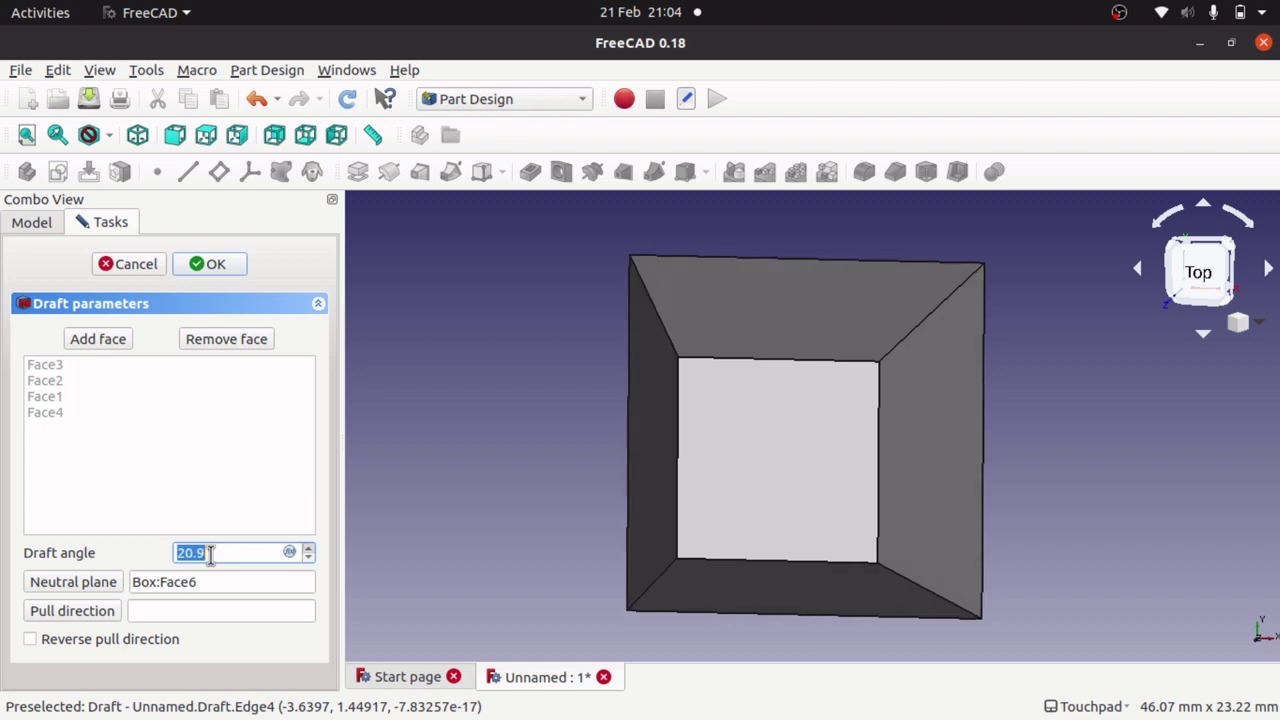
scroll(210, 555, "up", 15)
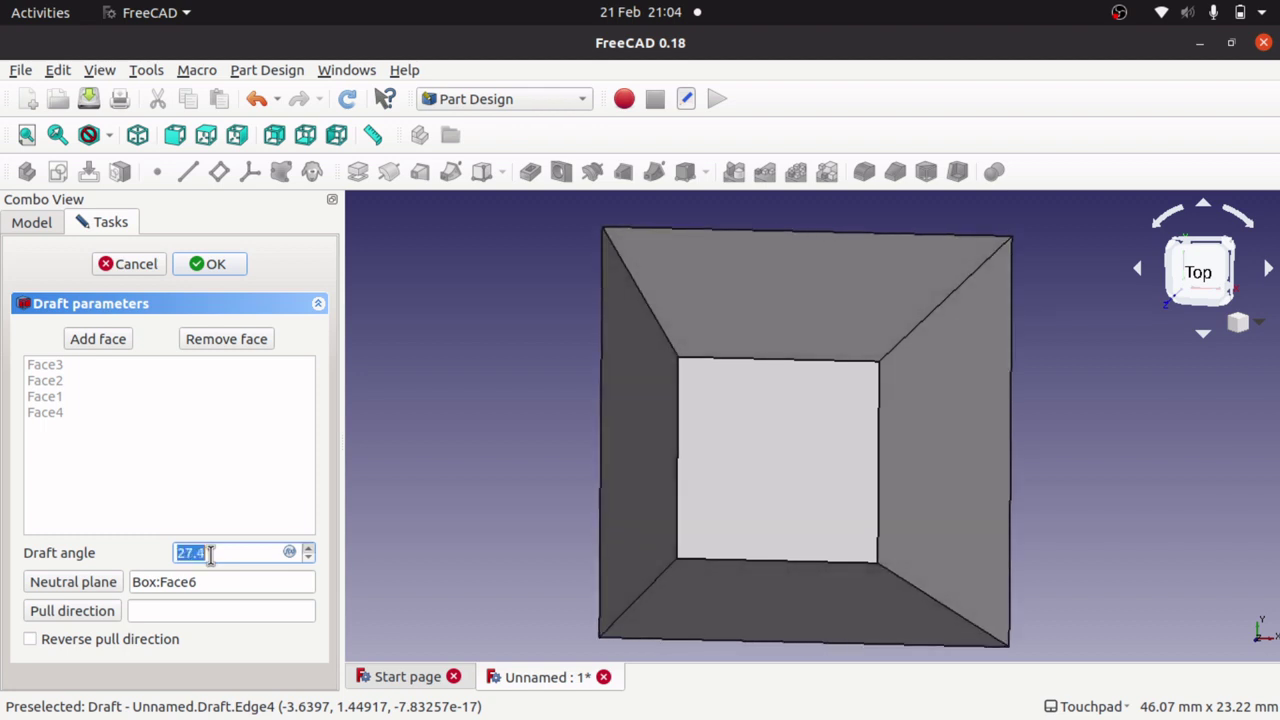
scroll(210, 555, "up", 3)
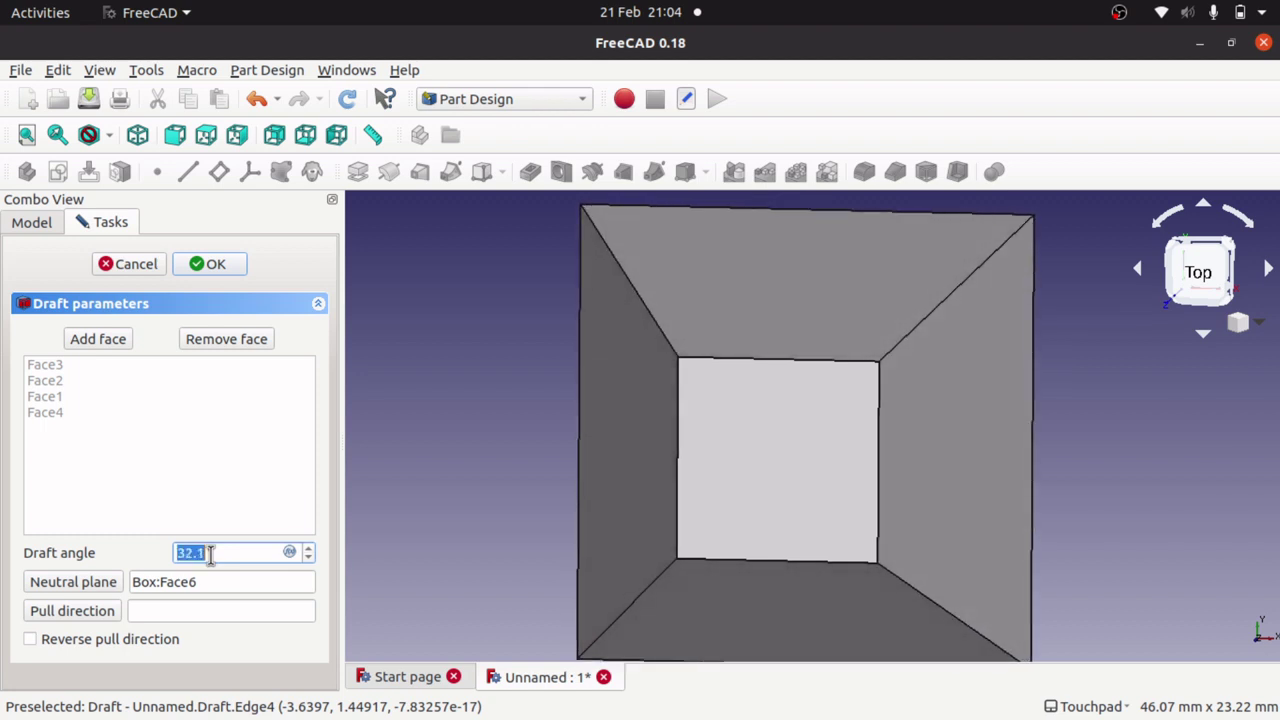
left_click(1197, 272)
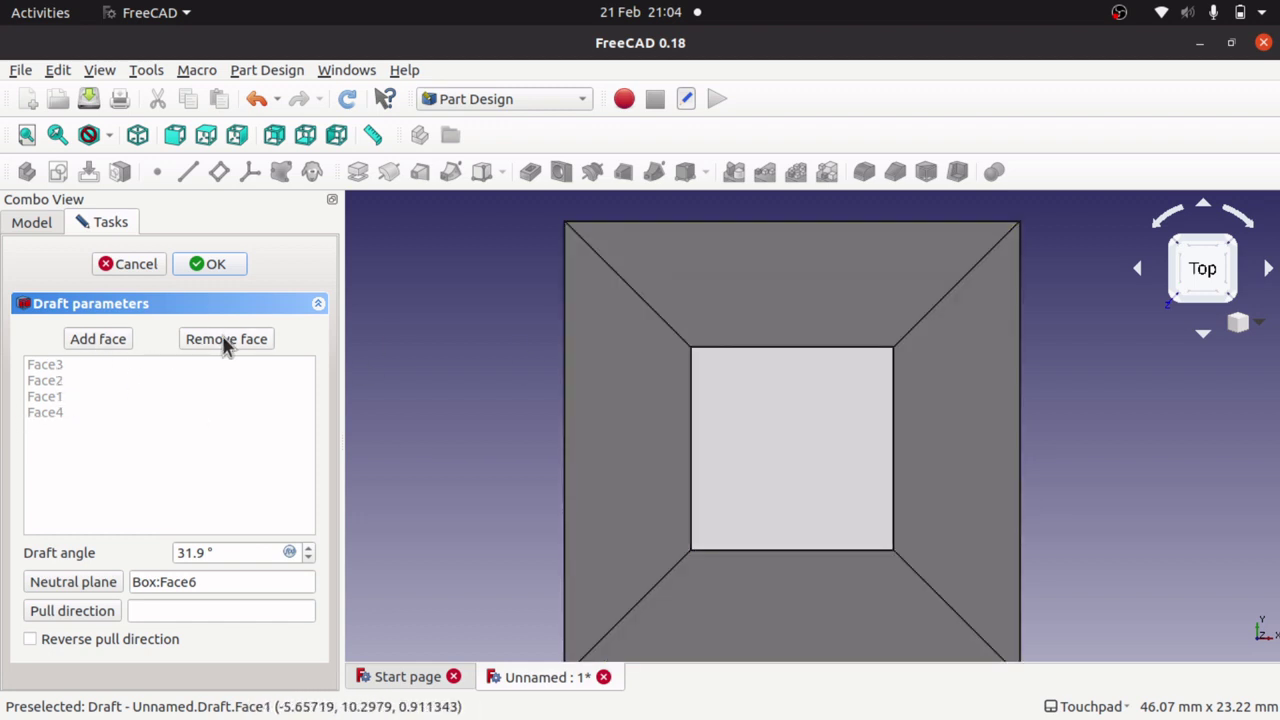
- Remove the box's left side face from the list of drafted faces
left_click(223, 339)
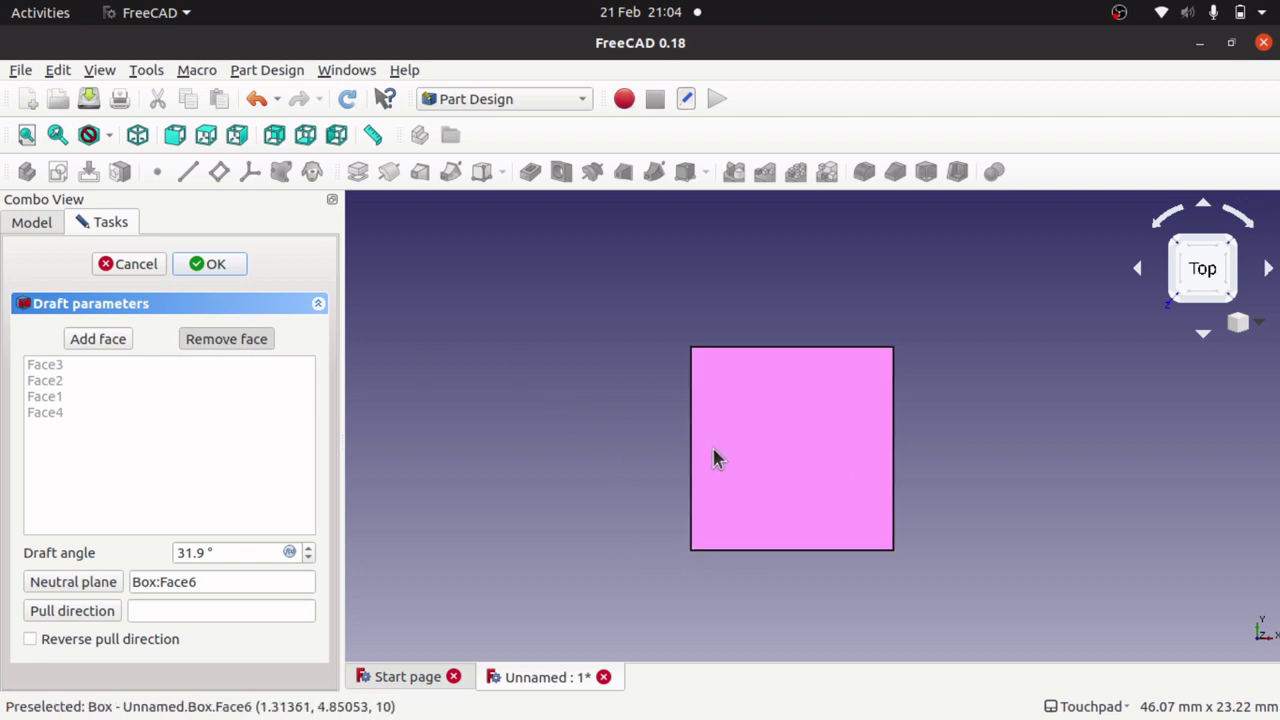
left_click_drag(596, 460, 692, 452, "shift")
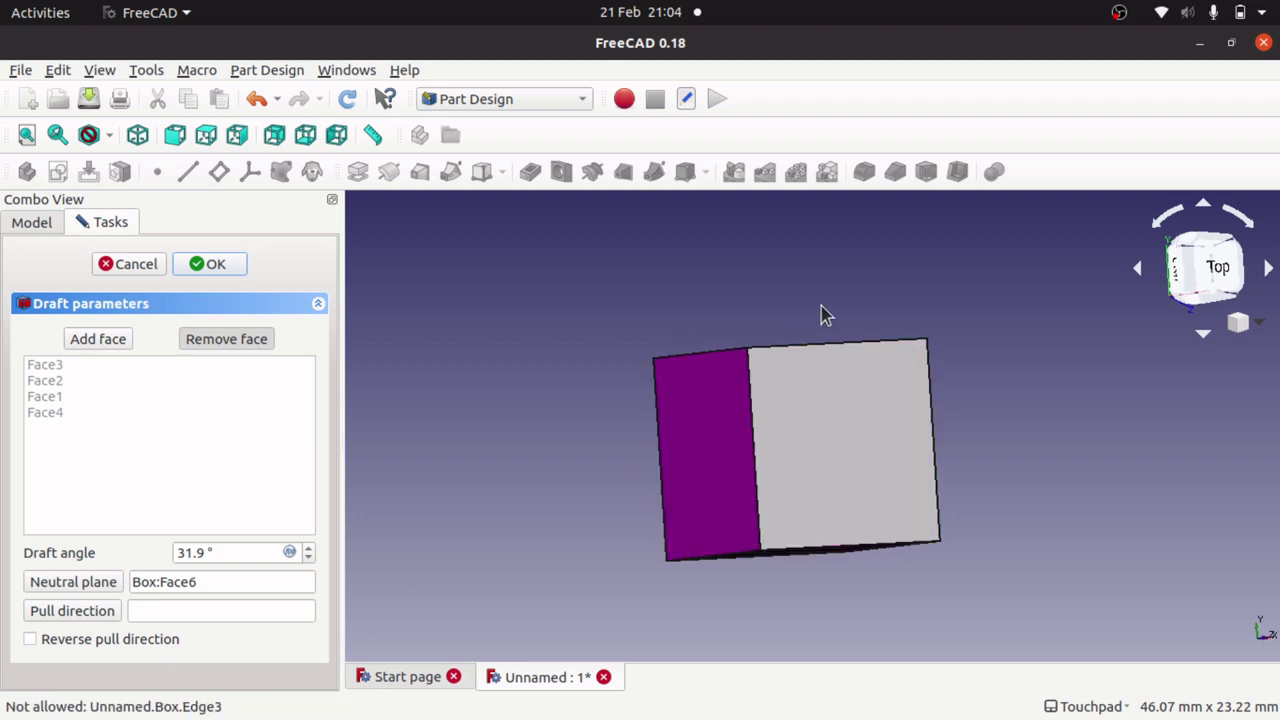
left_click_drag(890, 251, 723, 200, "alt")
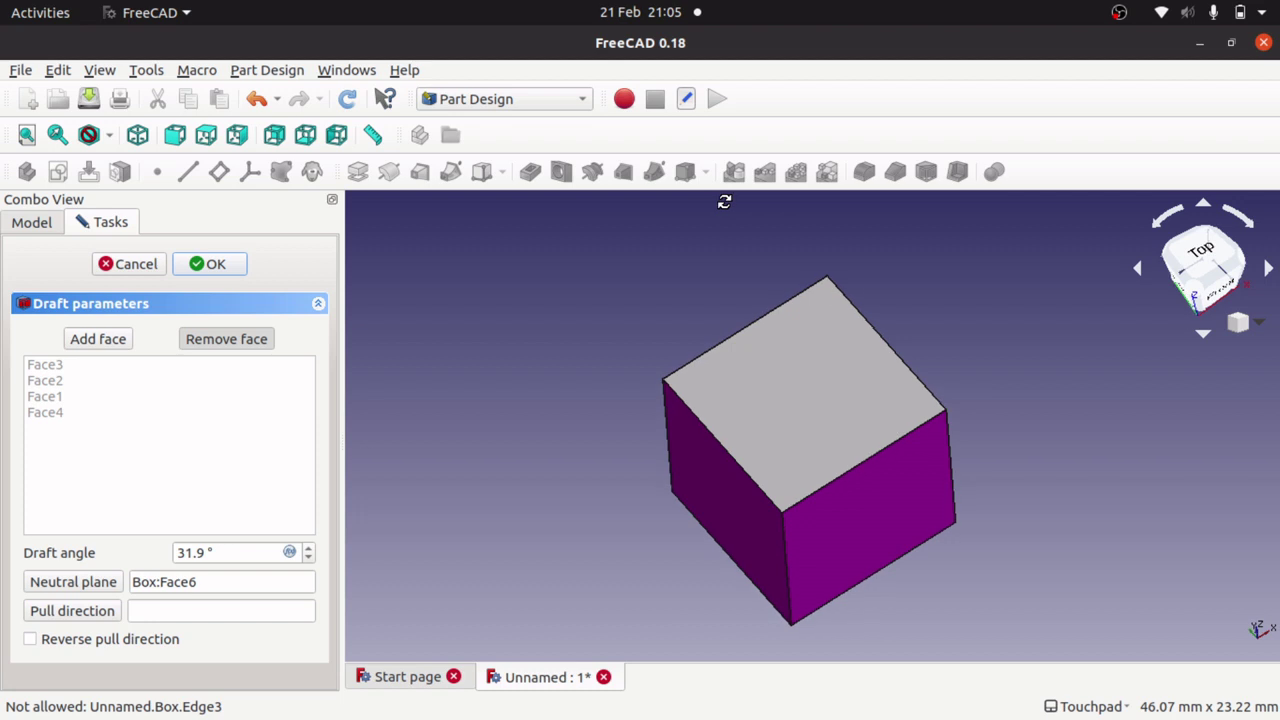
left_click_drag(1054, 429, 957, 495, "alt")
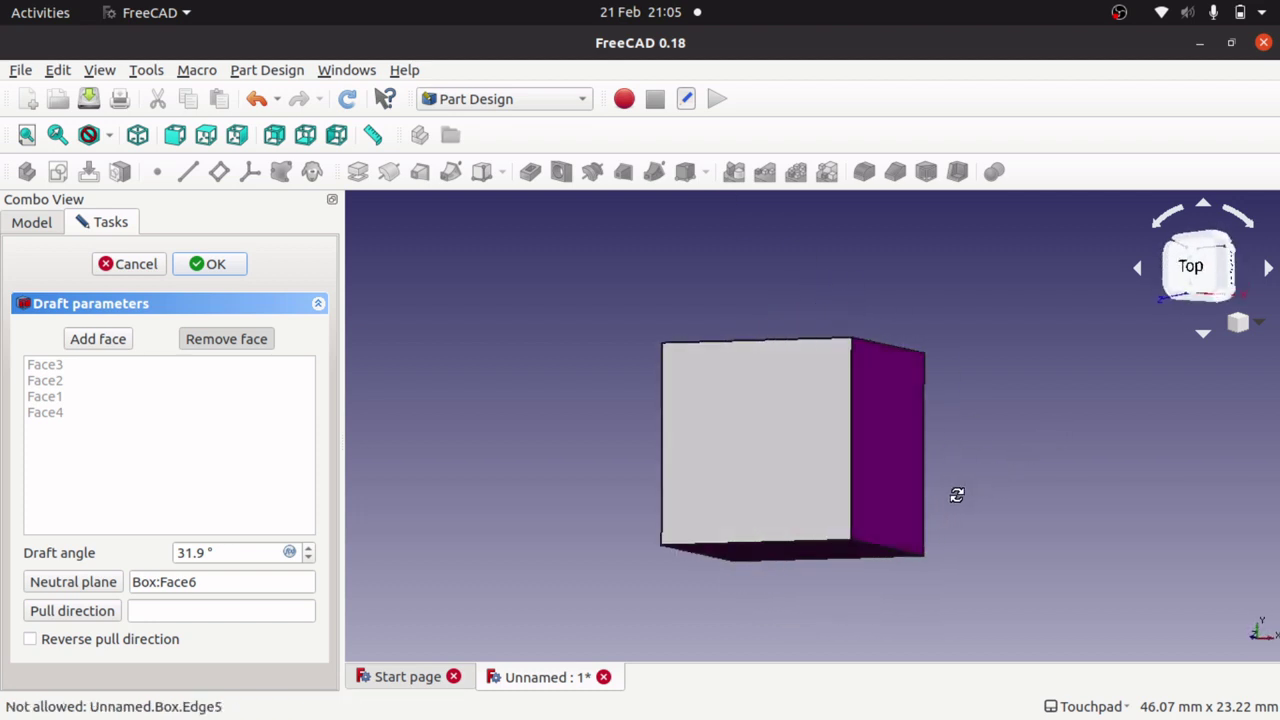
left_click_drag(872, 506, 840, 500, "alt")
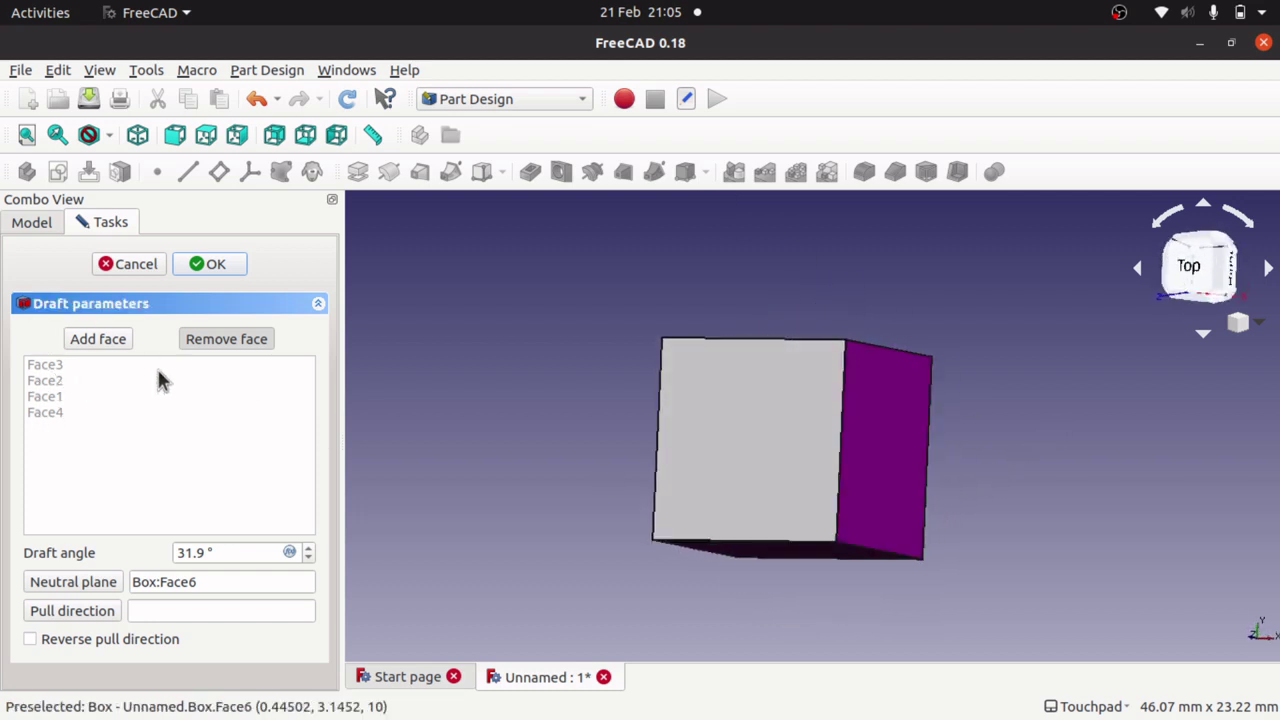
left_click_drag(757, 506, 945, 512, "alt")
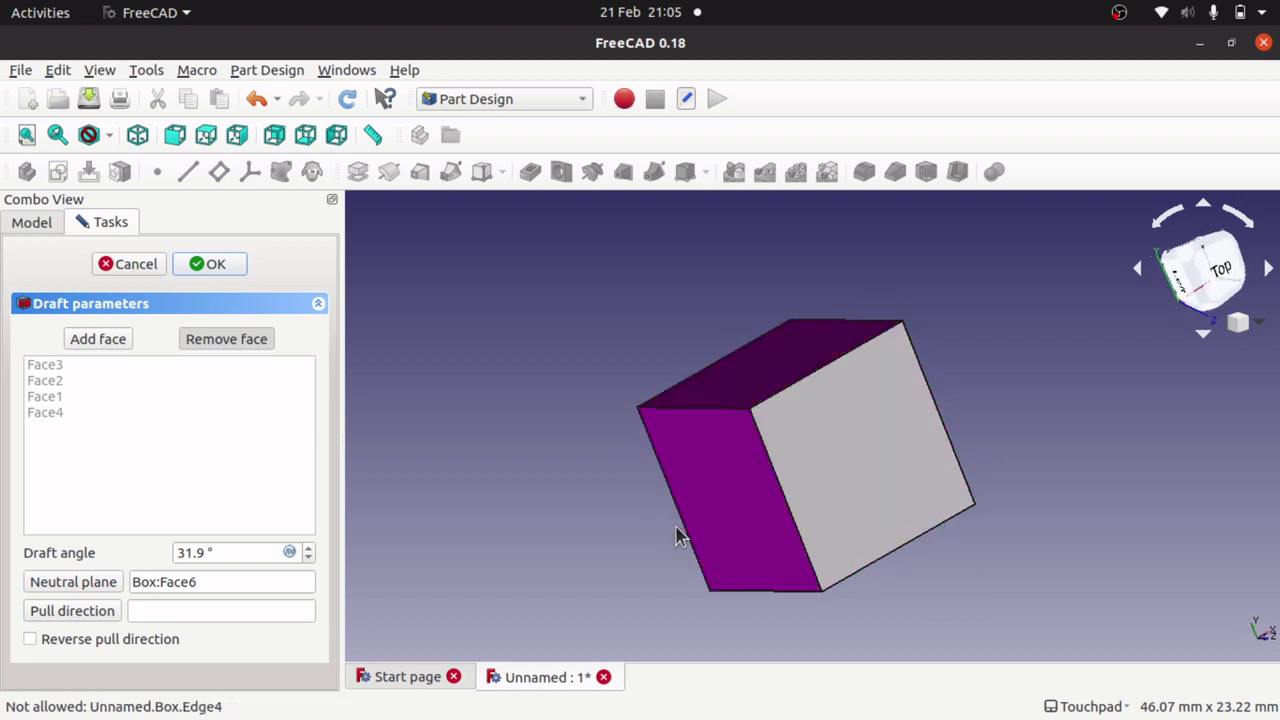
left_click_drag(734, 537, 773, 529, "alt")
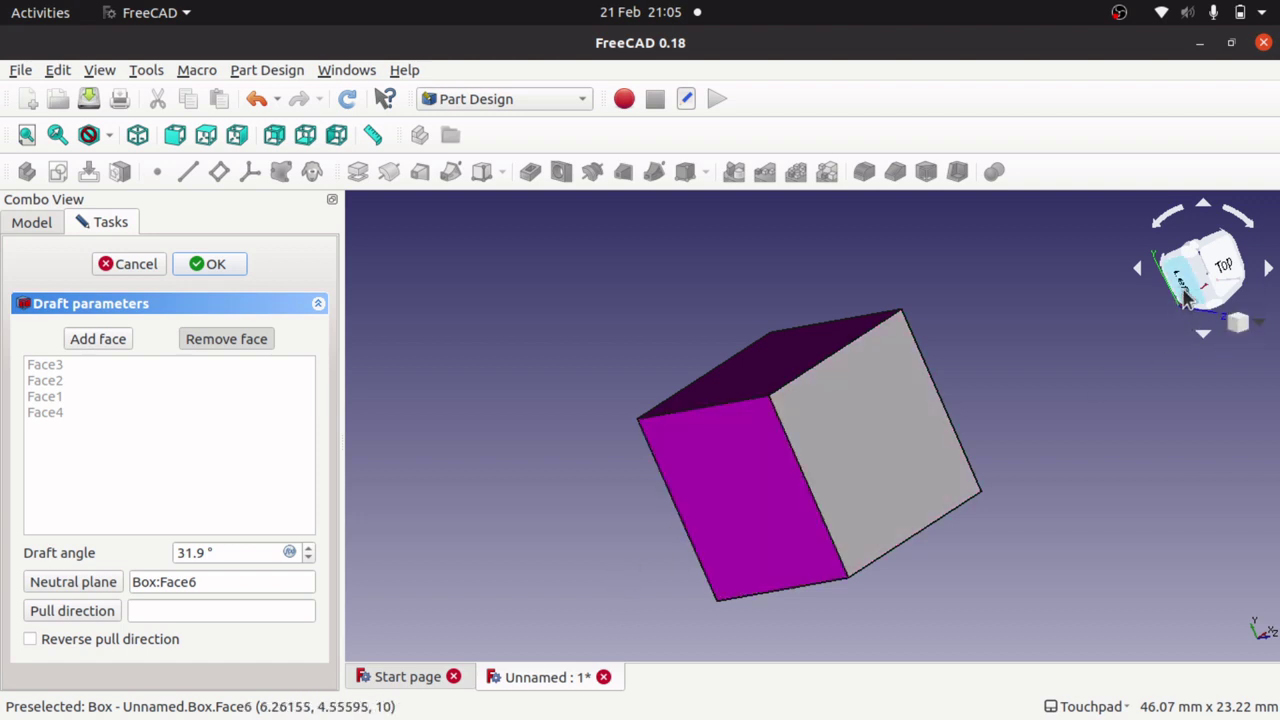
left_click(741, 470)
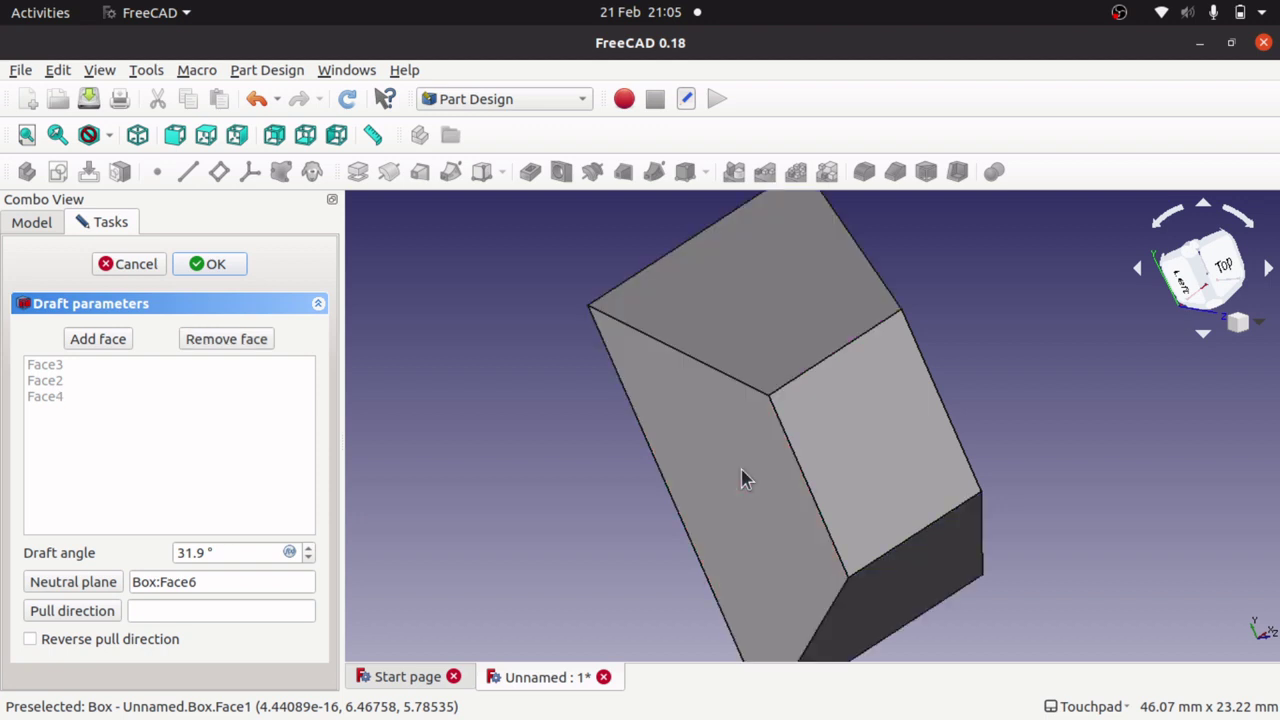
- Remove the box's right side face from the draft and inspect the taper on the two remaining sides
left_click(1230, 280)
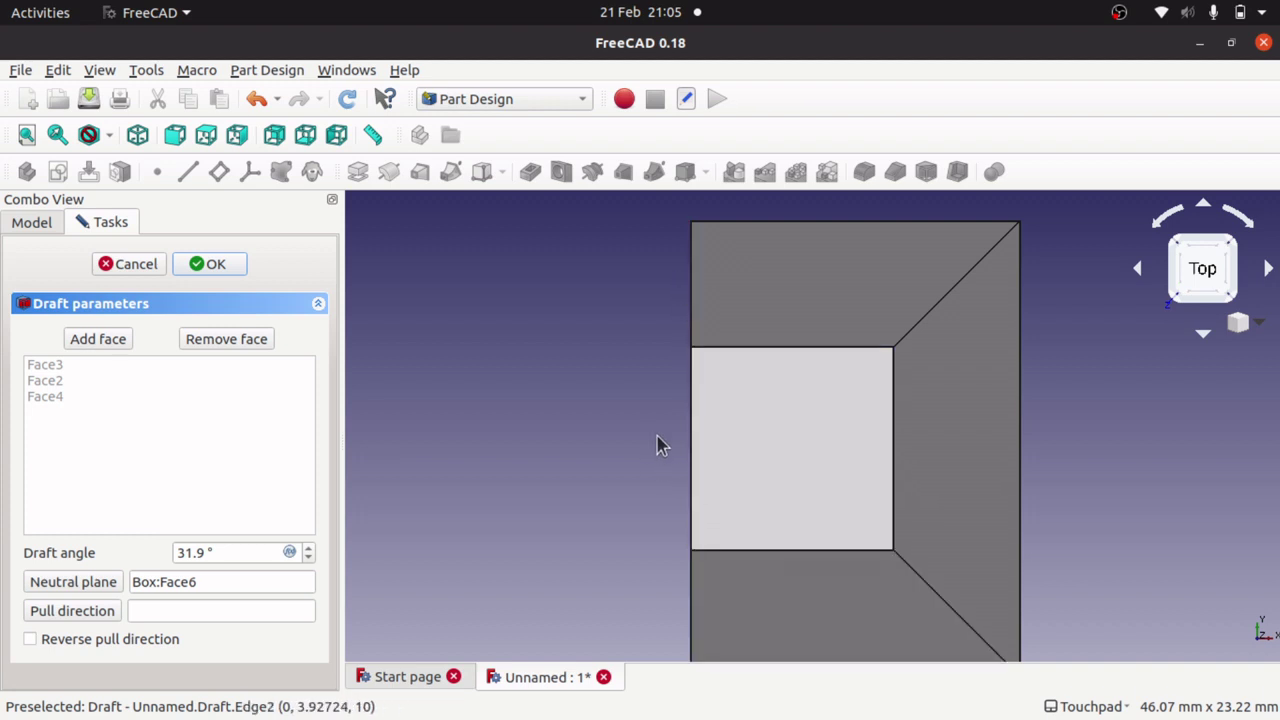
left_click_drag(657, 436, 694, 462, "alt")
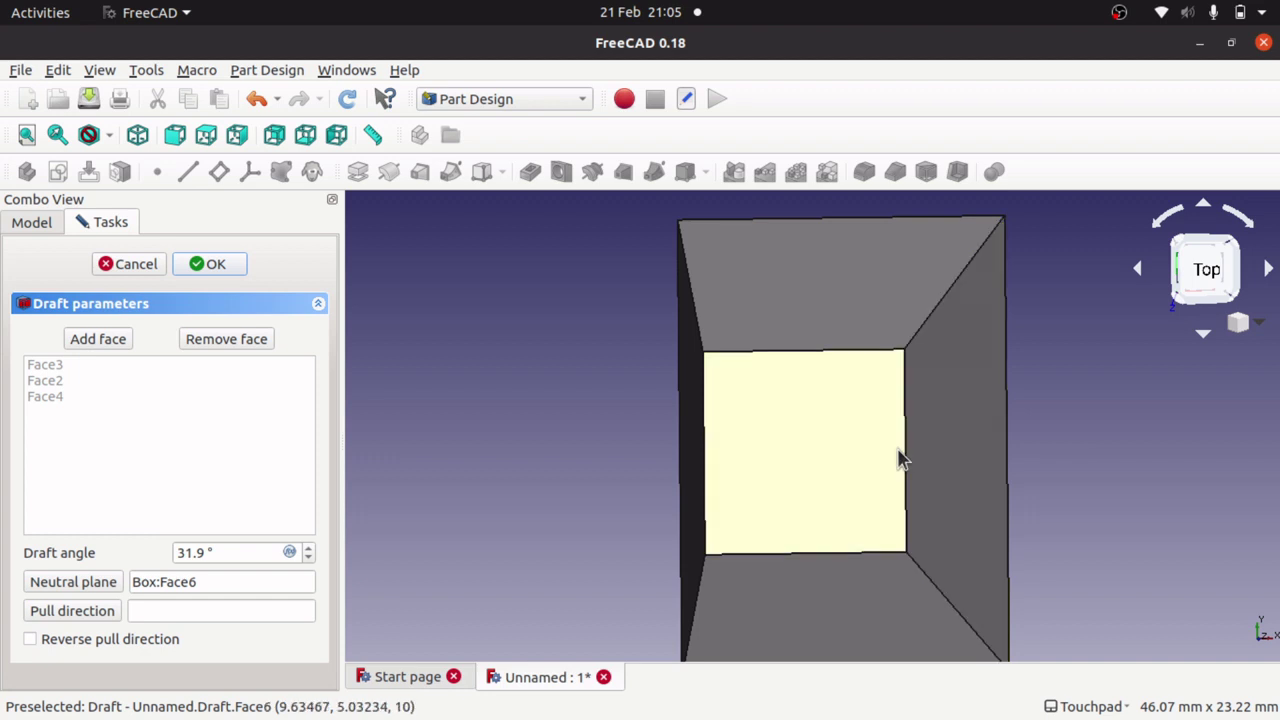
left_click_drag(826, 569, 680, 497, "alt")
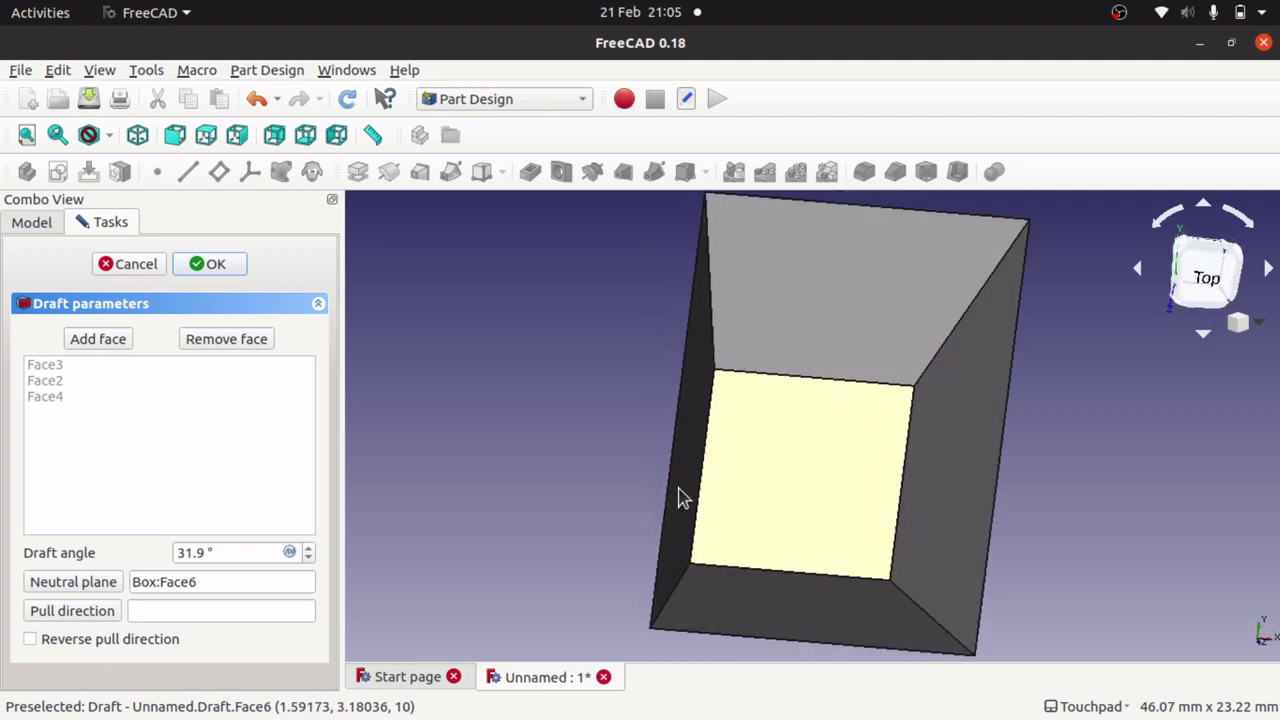
left_click(229, 340)
left_click_drag(640, 280, 869, 431, "alt")
left_click(847, 465)
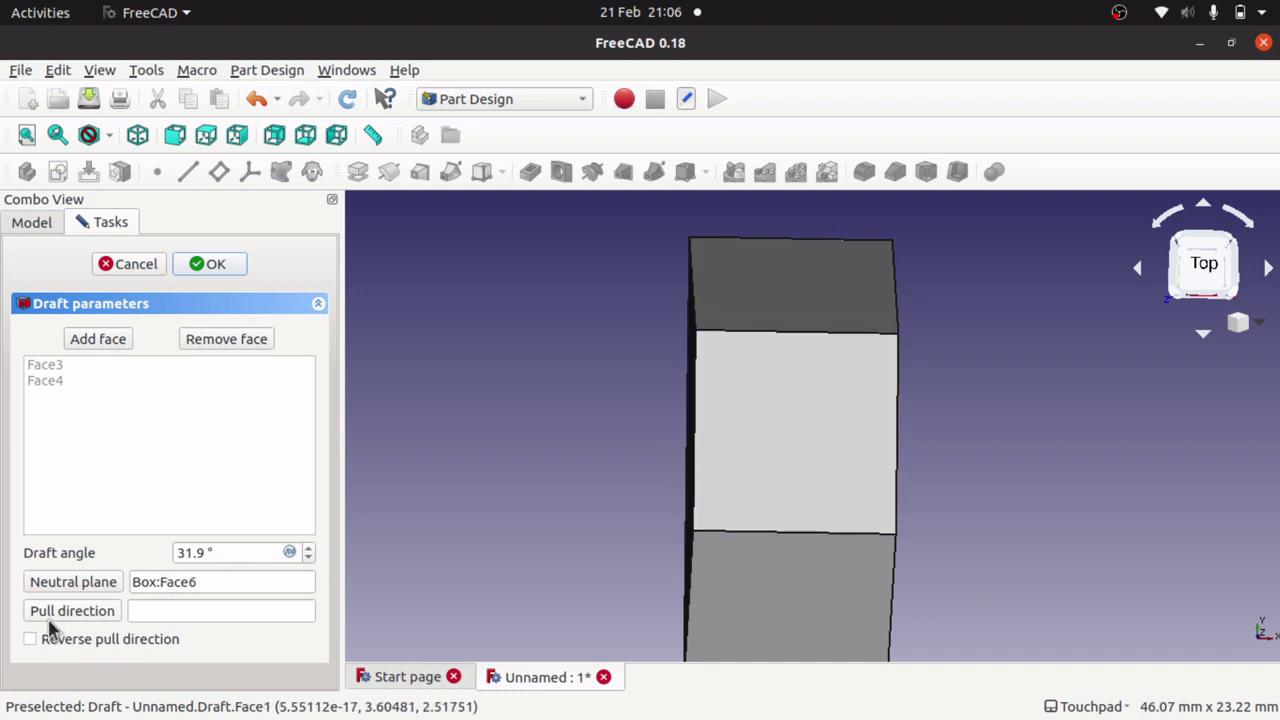
left_click_drag(805, 496, 790, 533, "shift")
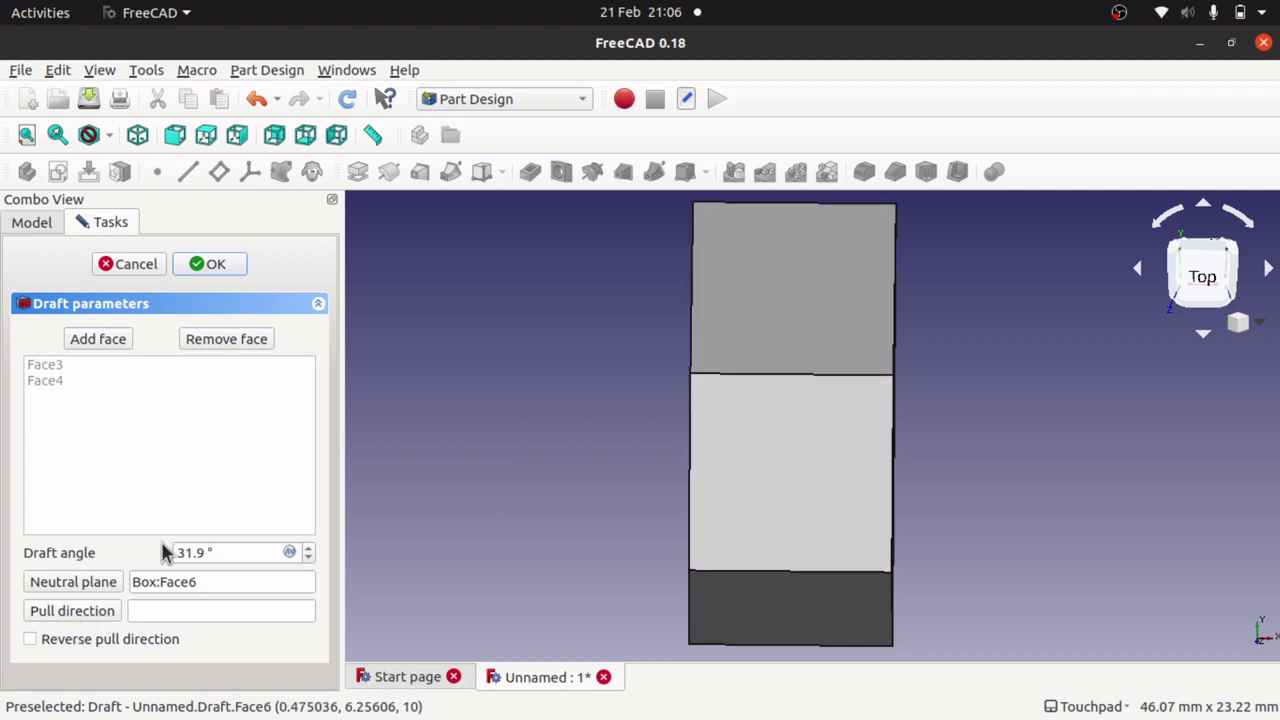
middle_click_drag(709, 474, 747, 455)
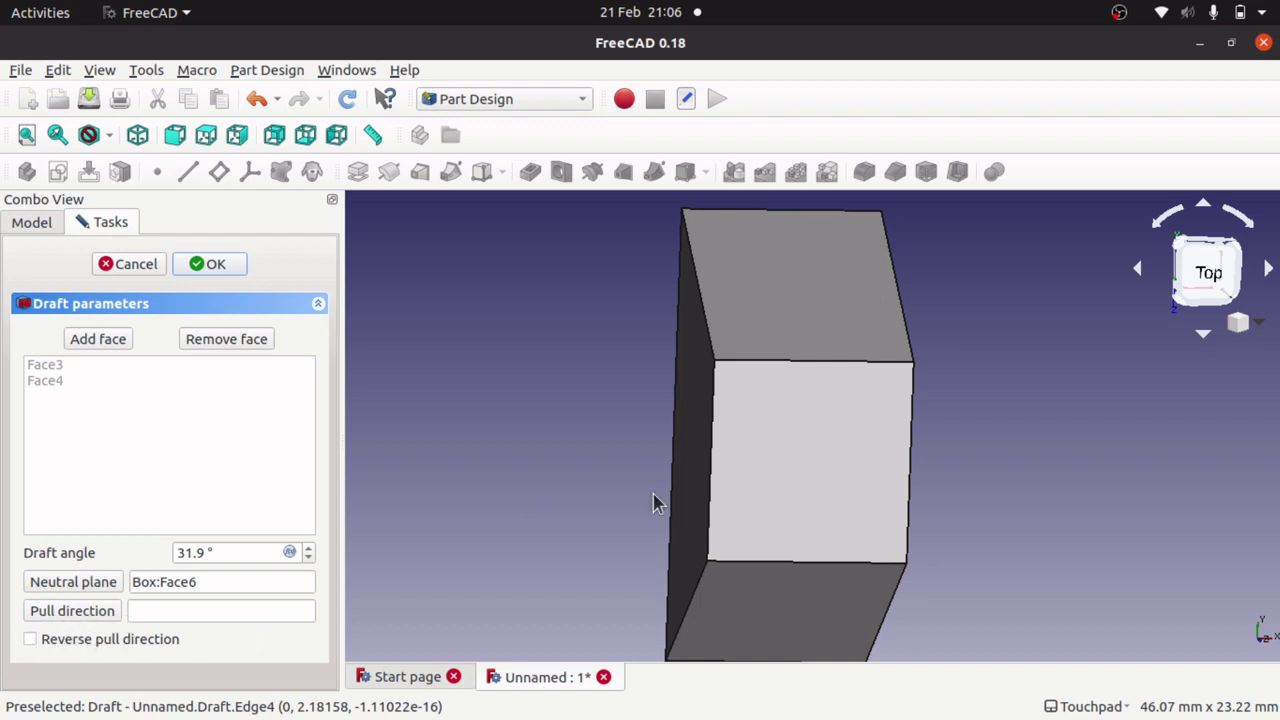
middle_click_drag(809, 494, 823, 366)
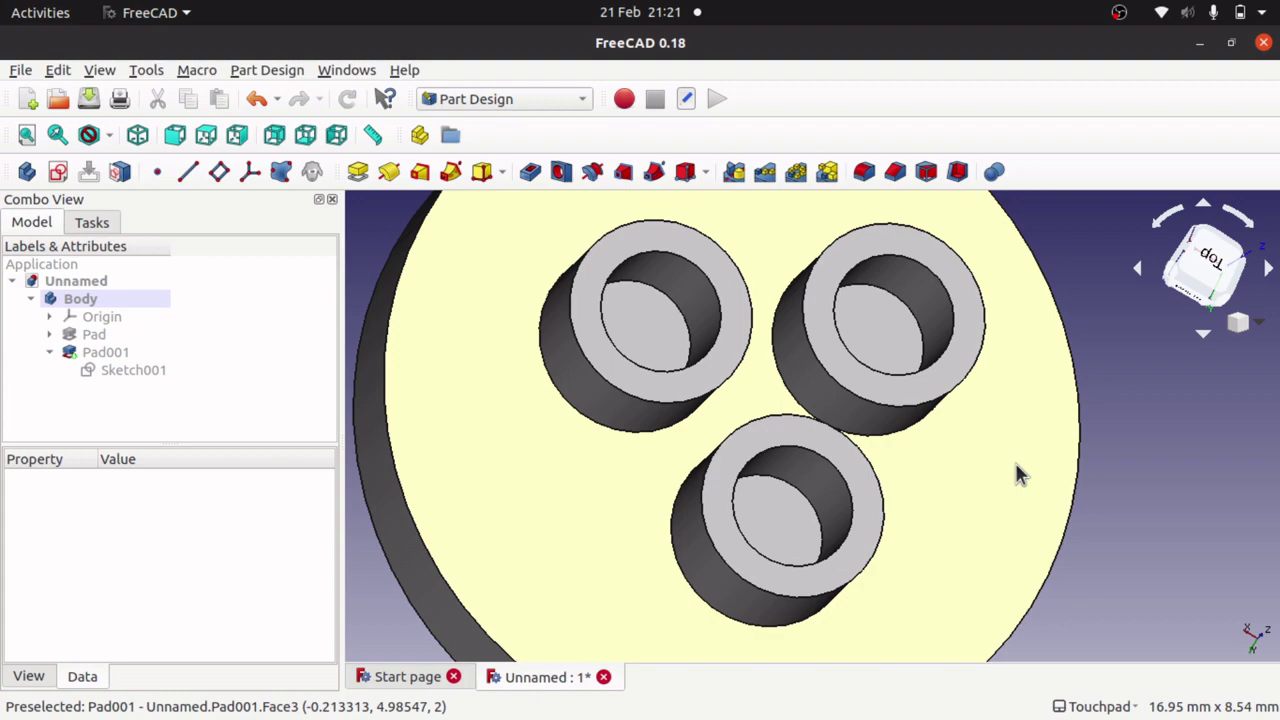
- Examine the three hollow bosses on the round plate from several angles, comparing their straight and drafted walls
middle_click_drag(1015, 465, 966, 486)
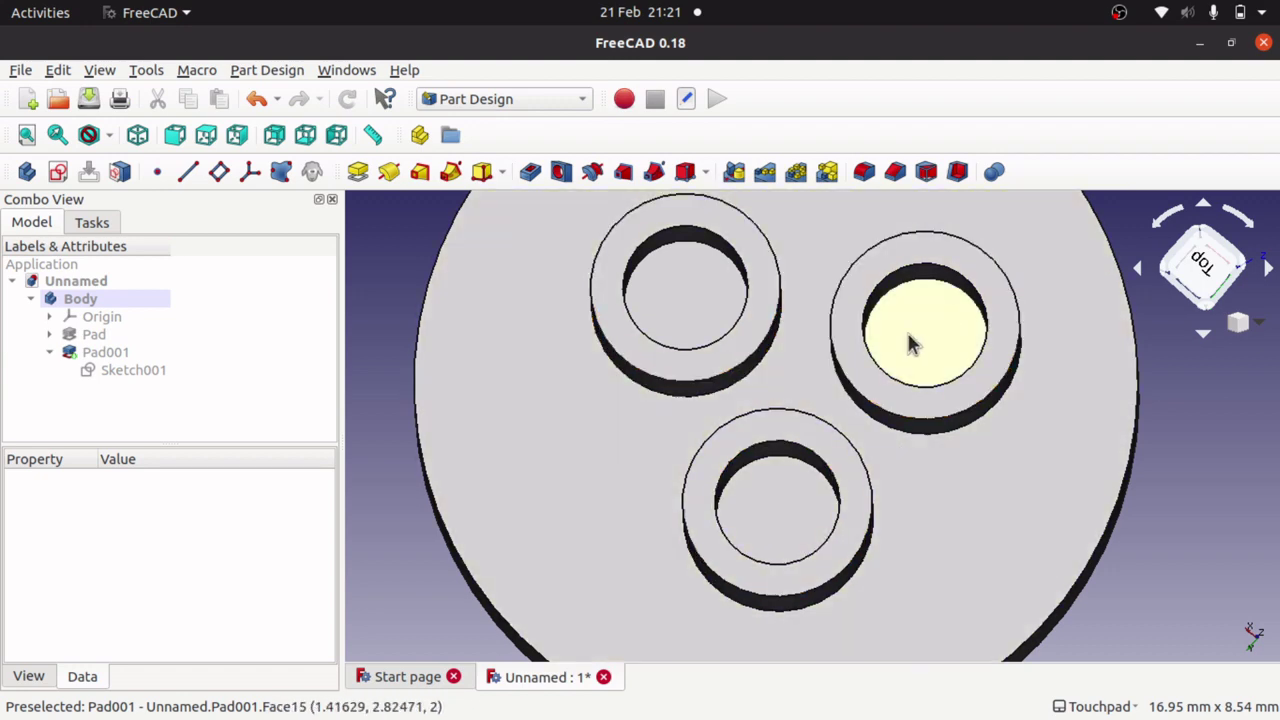
middle_click_drag(892, 364, 700, 468)
middle_click_drag(765, 530, 883, 570)
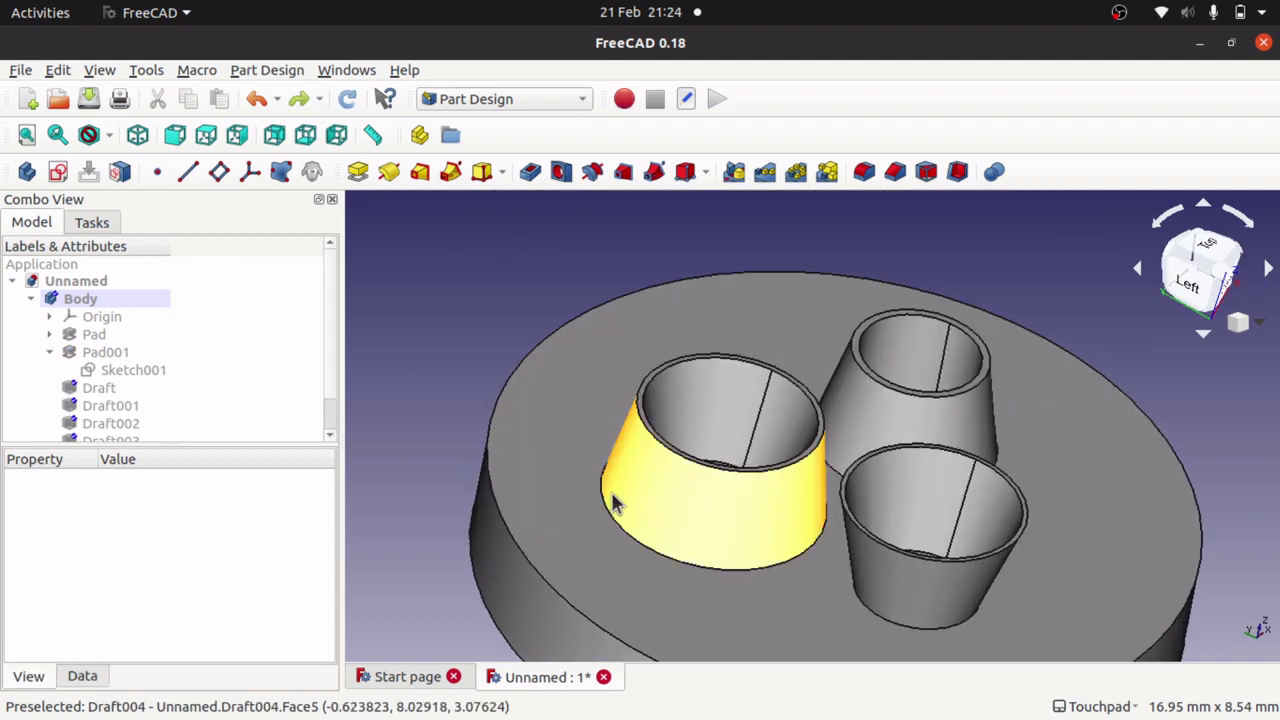
left_click_drag(771, 452, 634, 531, "shift")
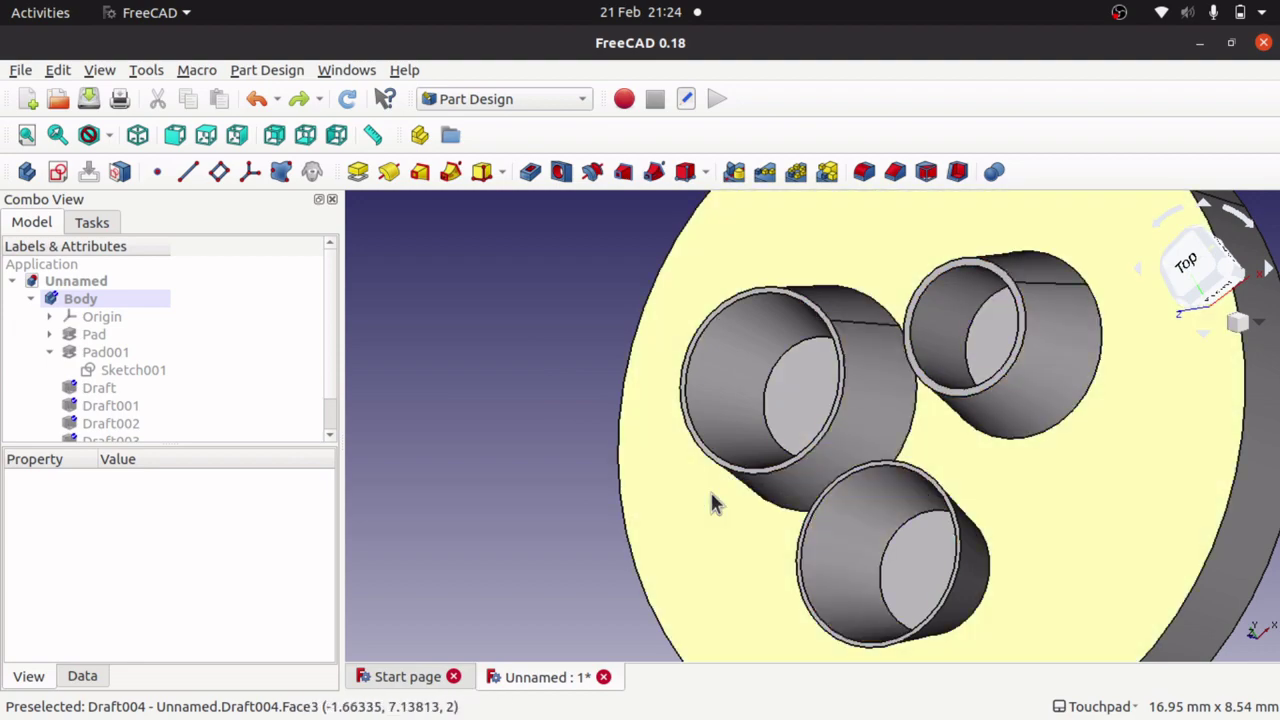
left_click_drag(712, 503, 994, 443, "alt")
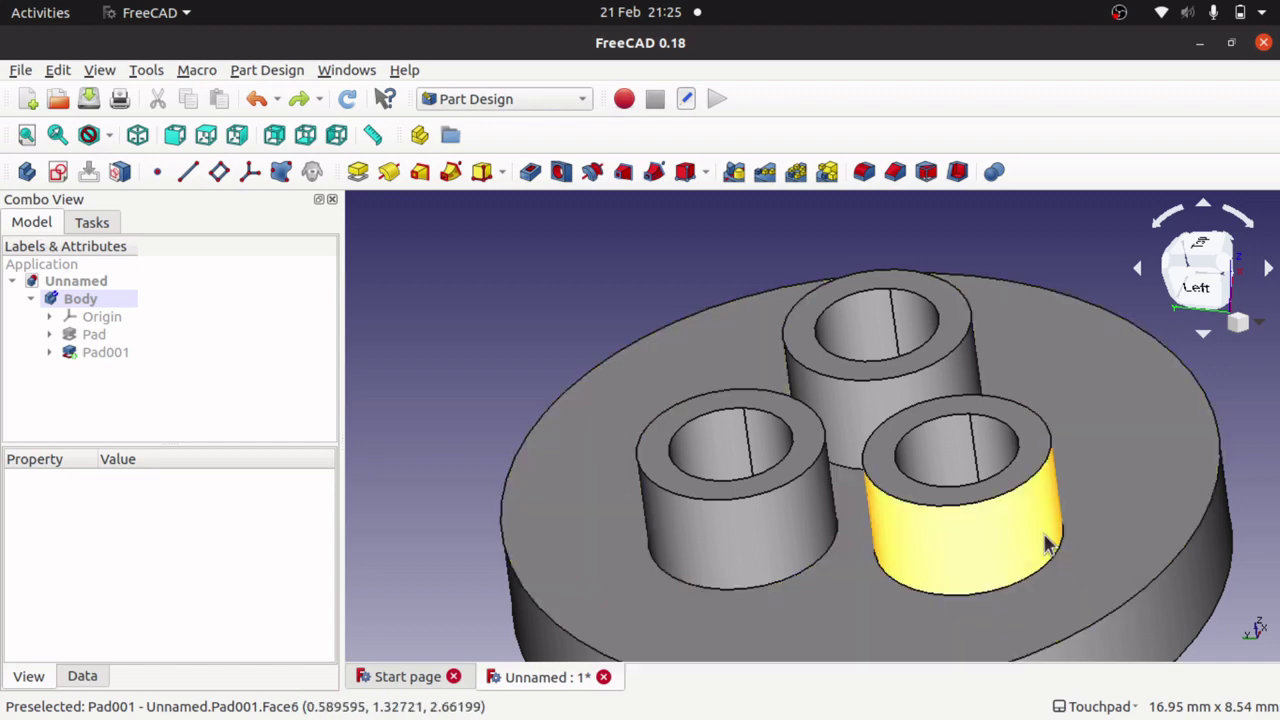
- Start a draft on the outer wall of the front hollow boss and reverse its pull direction
left_click_drag(1038, 555, 850, 526, "alt")
middle_click_drag(850, 526, 829, 591)
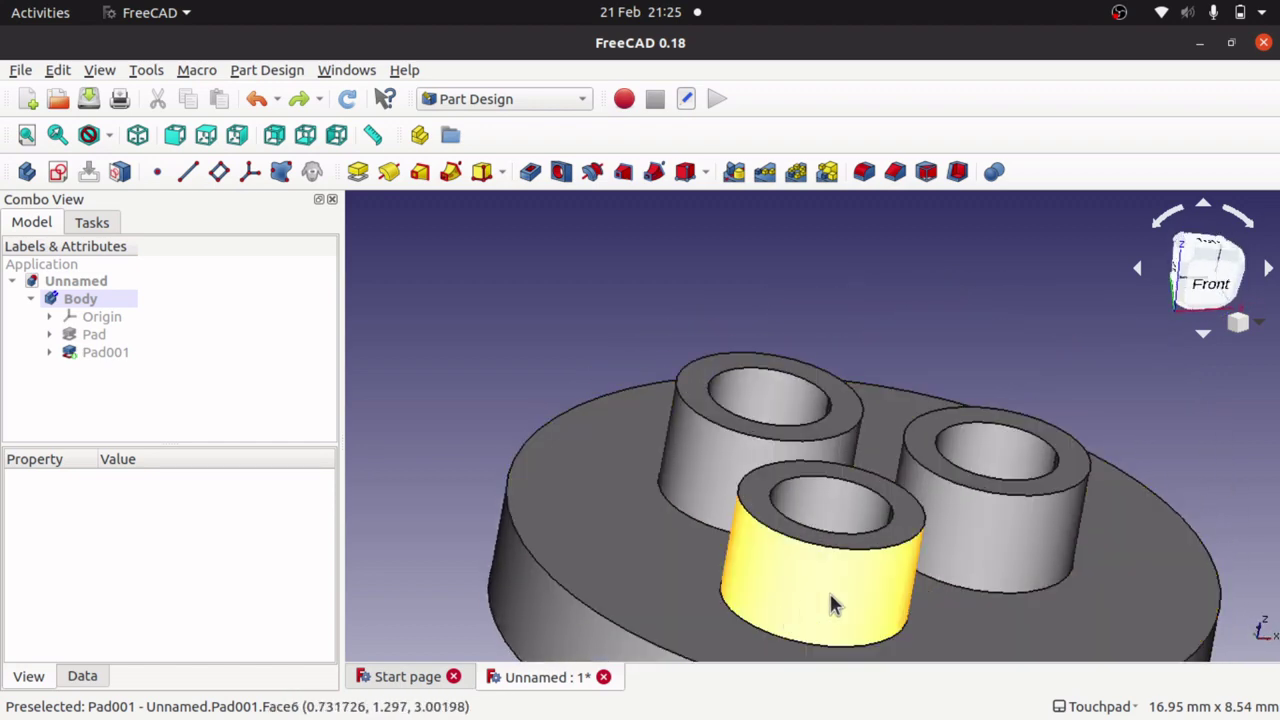
left_click(829, 591)
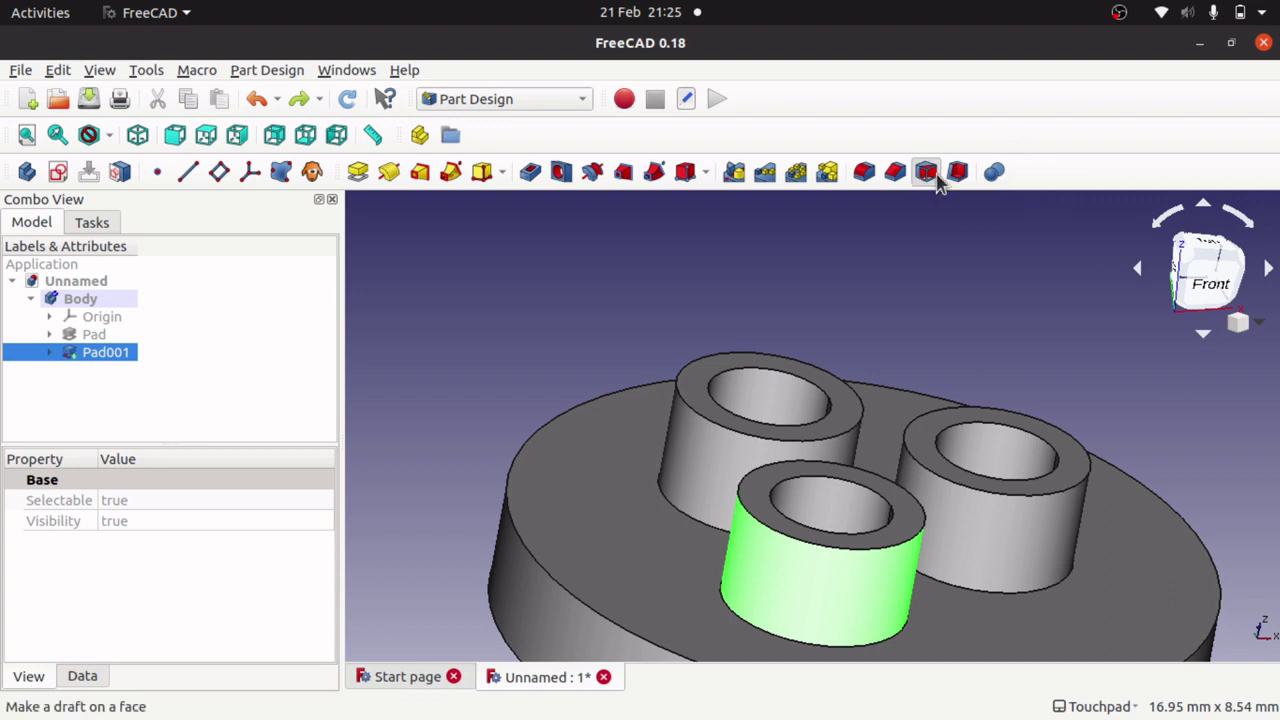
left_click(930, 175)
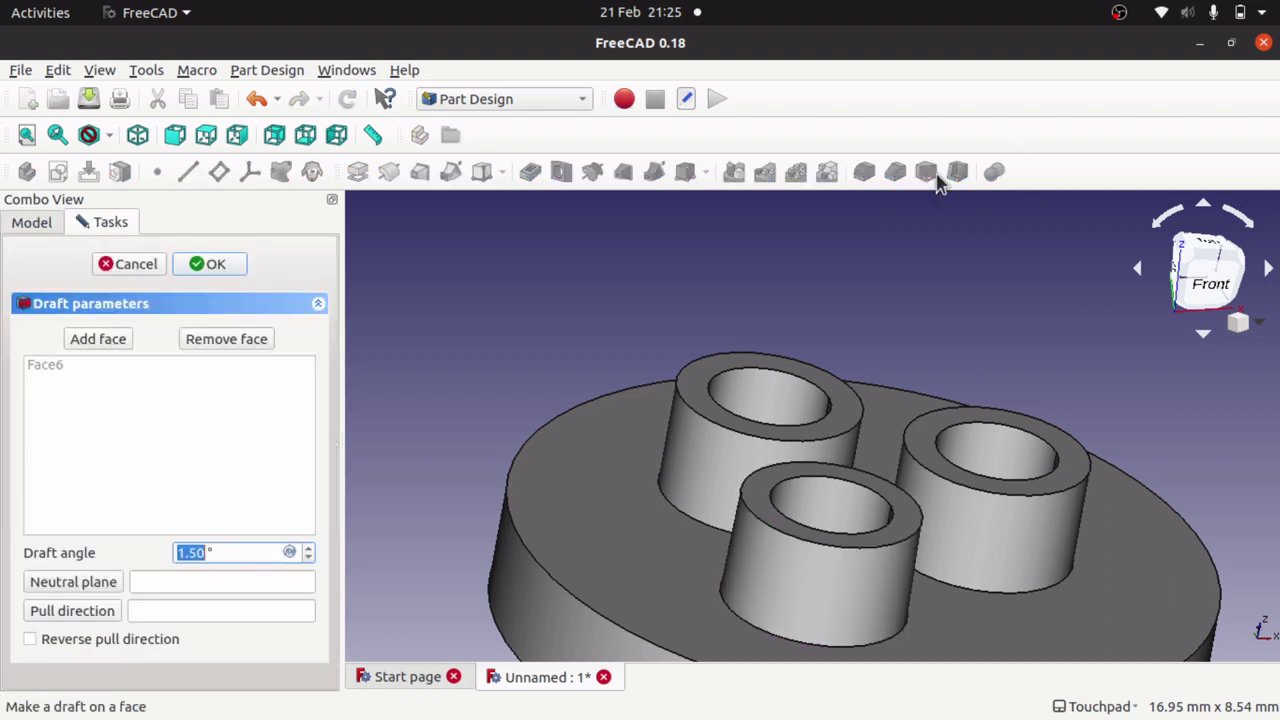
left_click(31, 640)
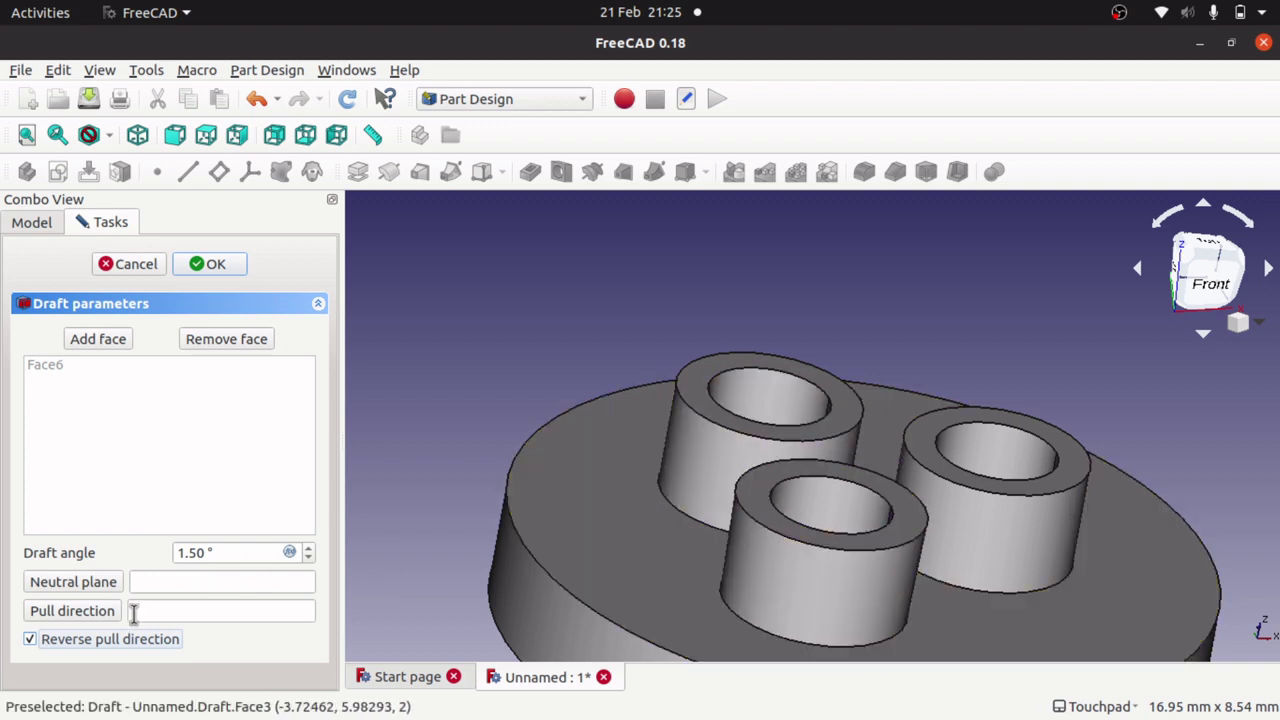
- Use the boss's top ring face as the neutral plane and set the draft angle to 15.3°
left_click(88, 584)
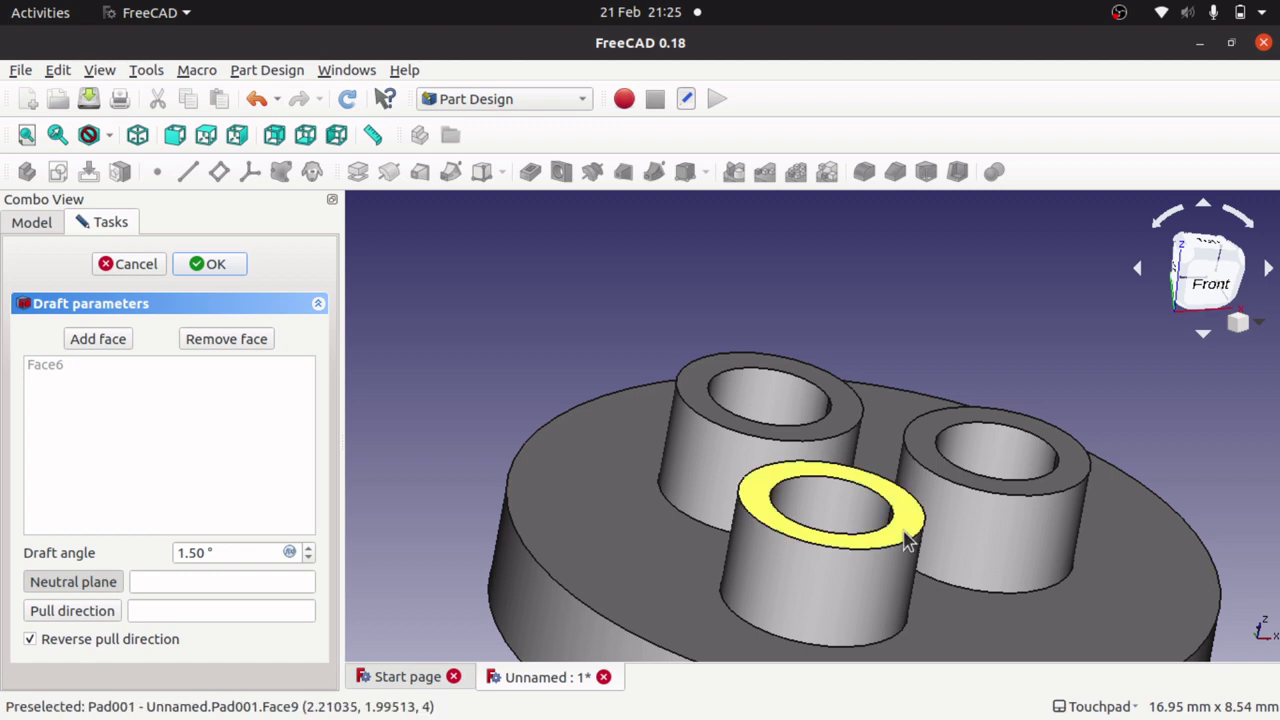
left_click(906, 539)
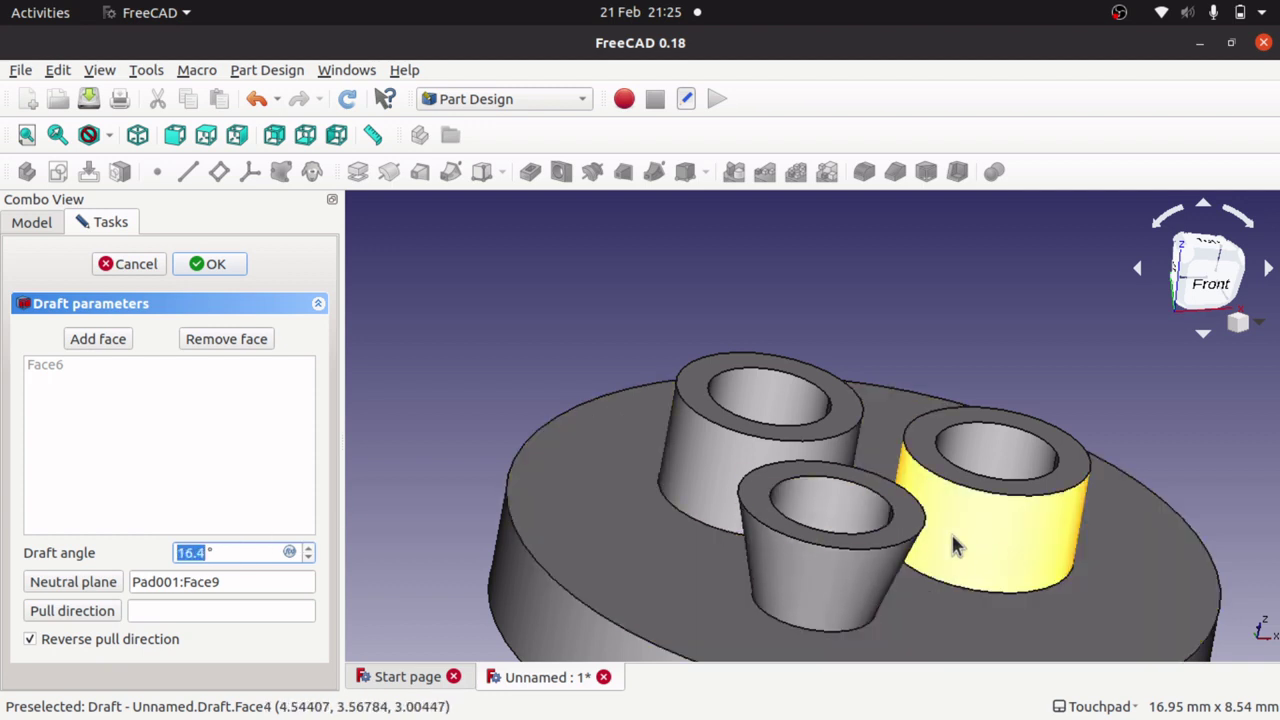
mouse_move(903, 536)
left_mouse_down("alt")
mouse_move(868, 580)
mouse_move(877, 594)
mouse_move(909, 523)
mouse_move(916, 540)
left_mouse_up("alt")
key("Up")
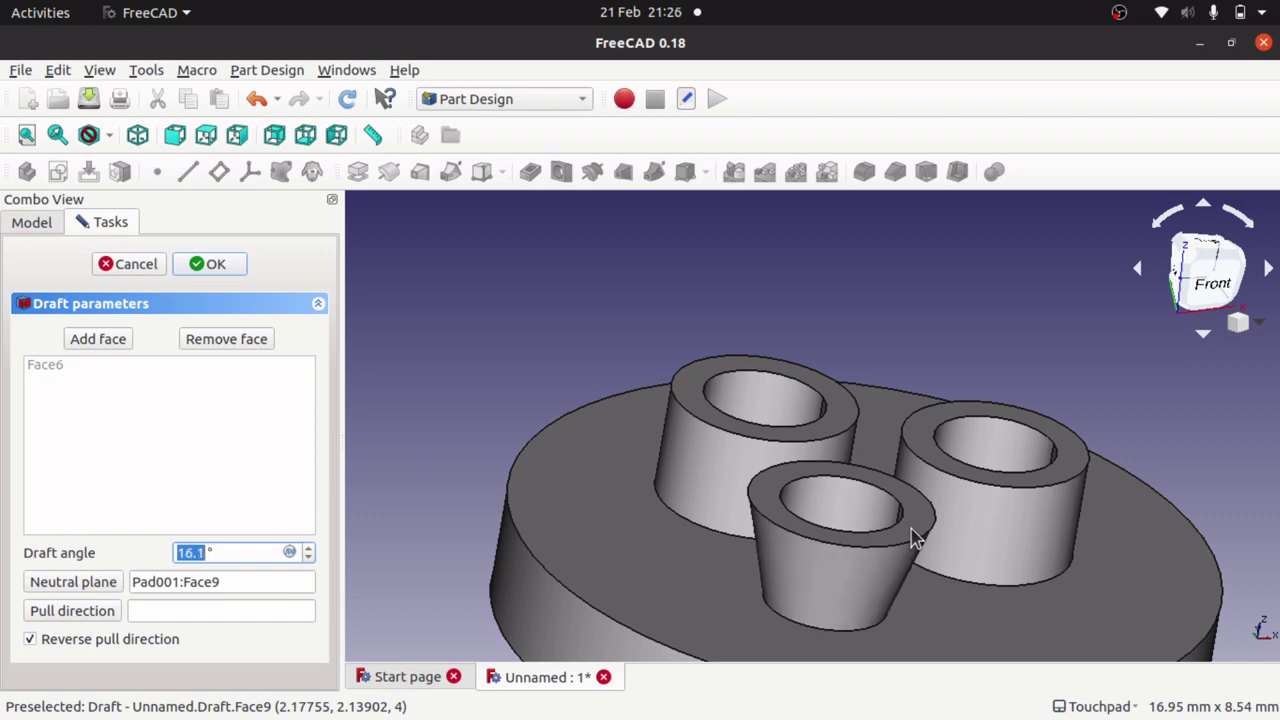
left_click_drag(916, 540, 888, 525, "alt")
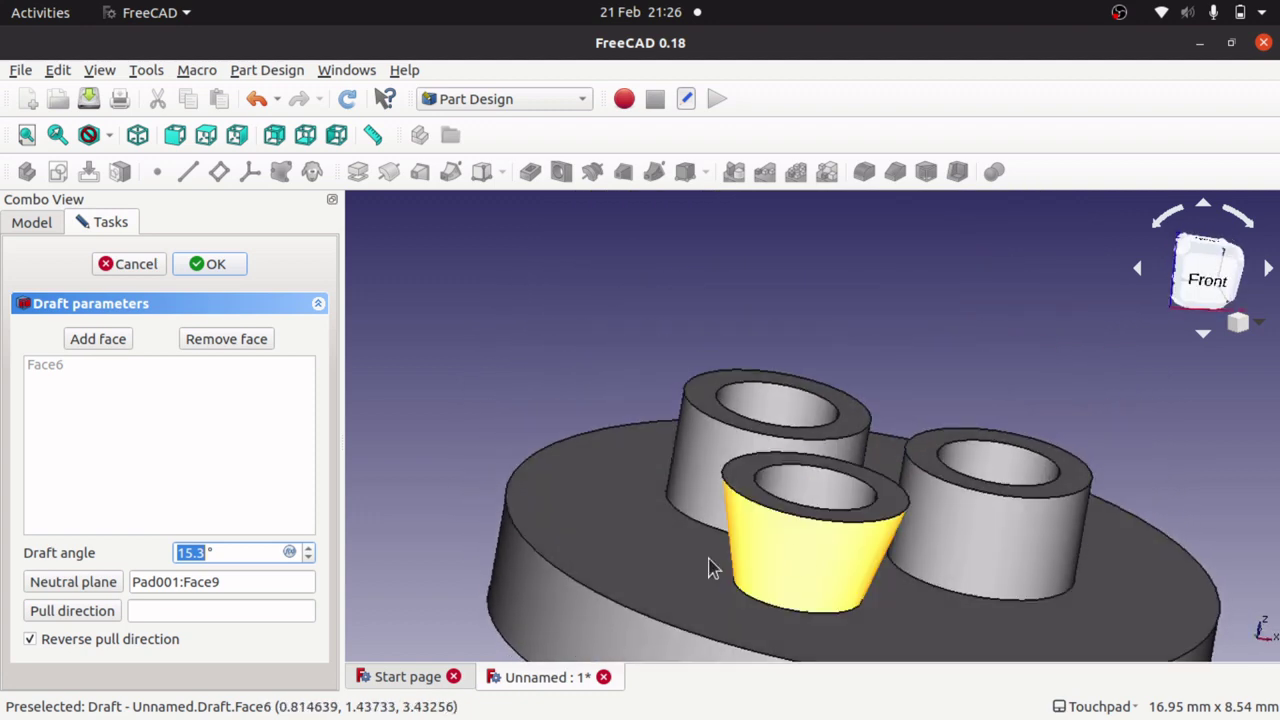
- Try the floor of the boss's hole as the neutral plane with a draft angle of 27.3°
left_click(98, 584)
key("2")
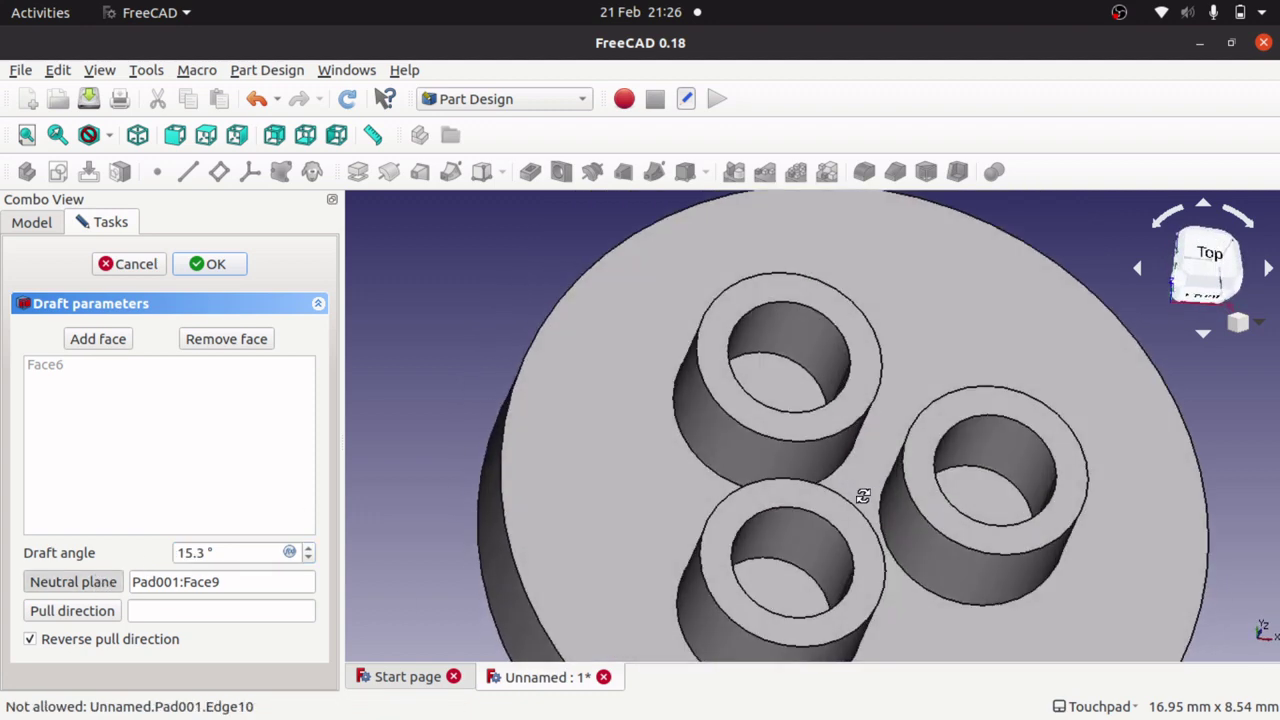
left_click(785, 587)
left_click_drag(785, 587, 928, 493, "alt")
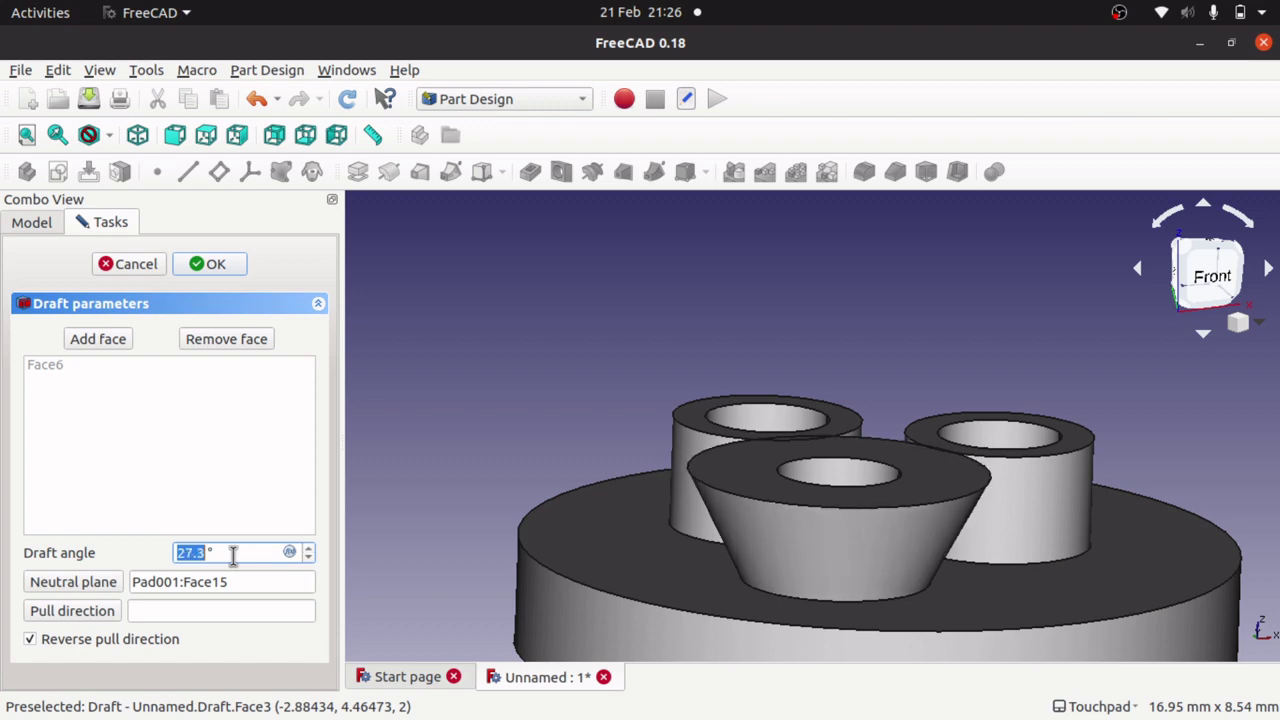
left_click_drag(880, 490, 780, 560, "shift")
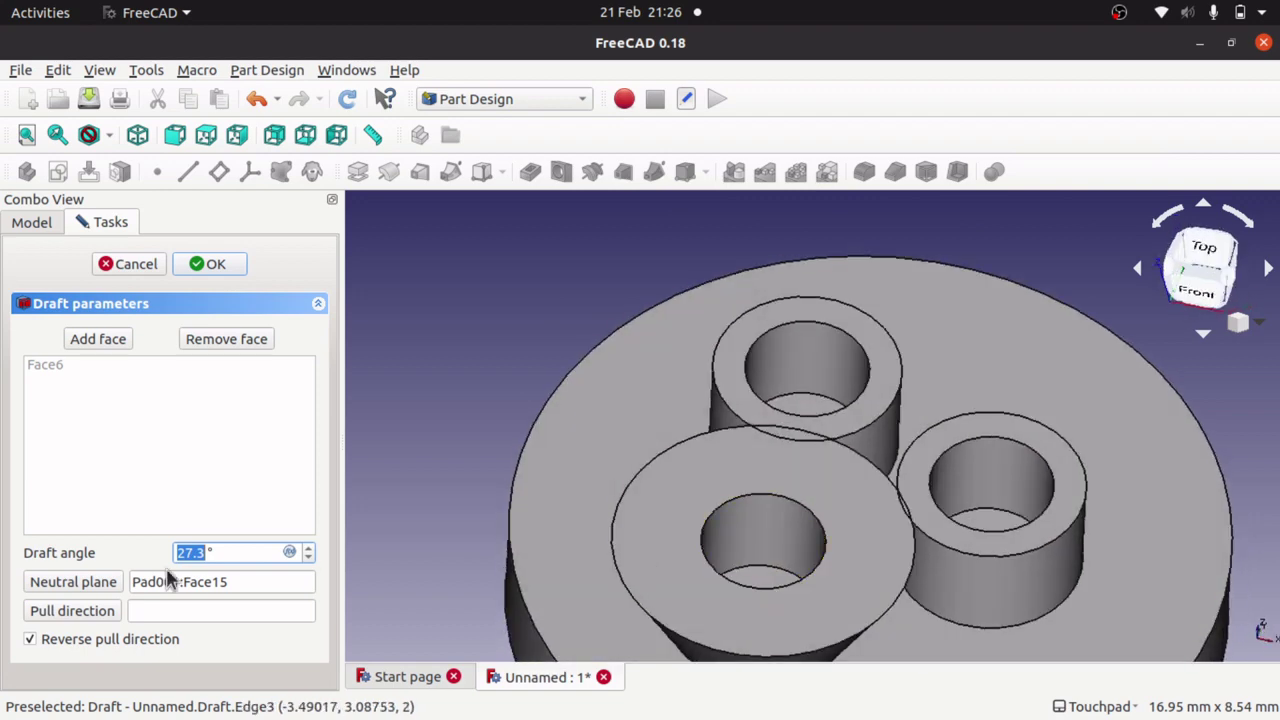
- Set the neutral plane back to the boss's top ring face, with a 15.3° draft angle, and accept the draft
left_click(80, 580)
left_click(838, 543)
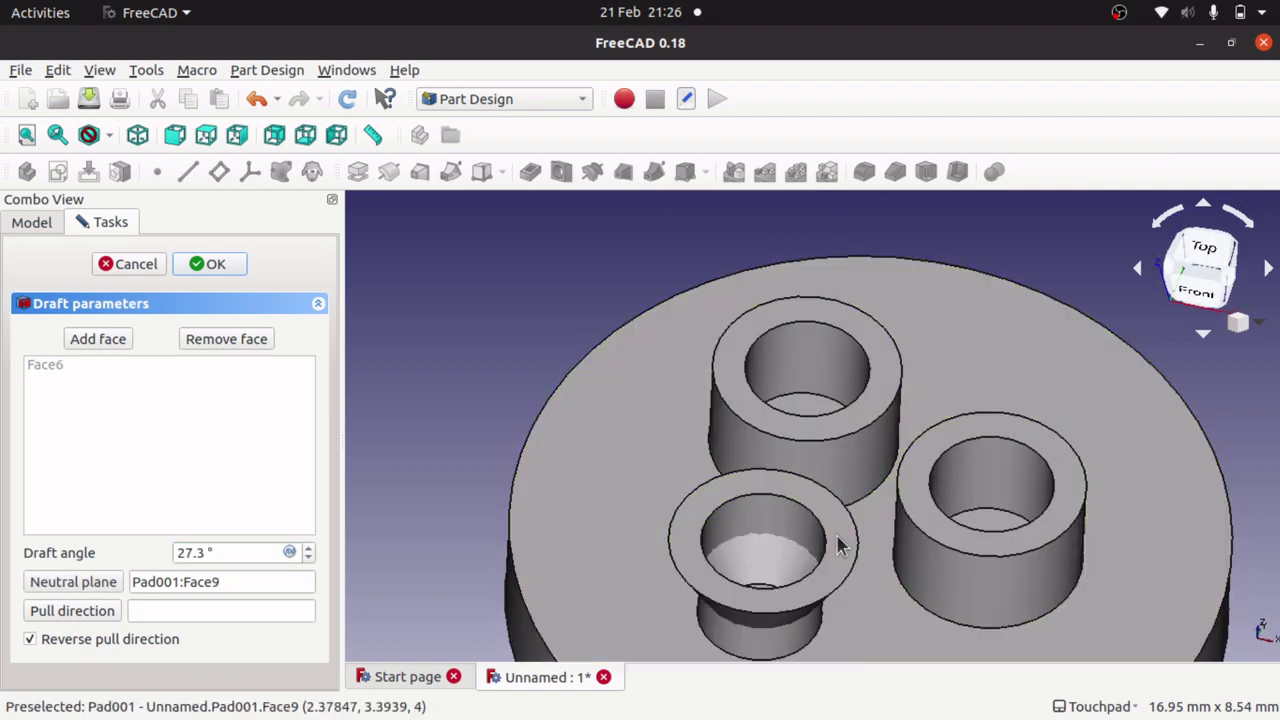
left_click_drag(829, 586, 874, 554, "alt")
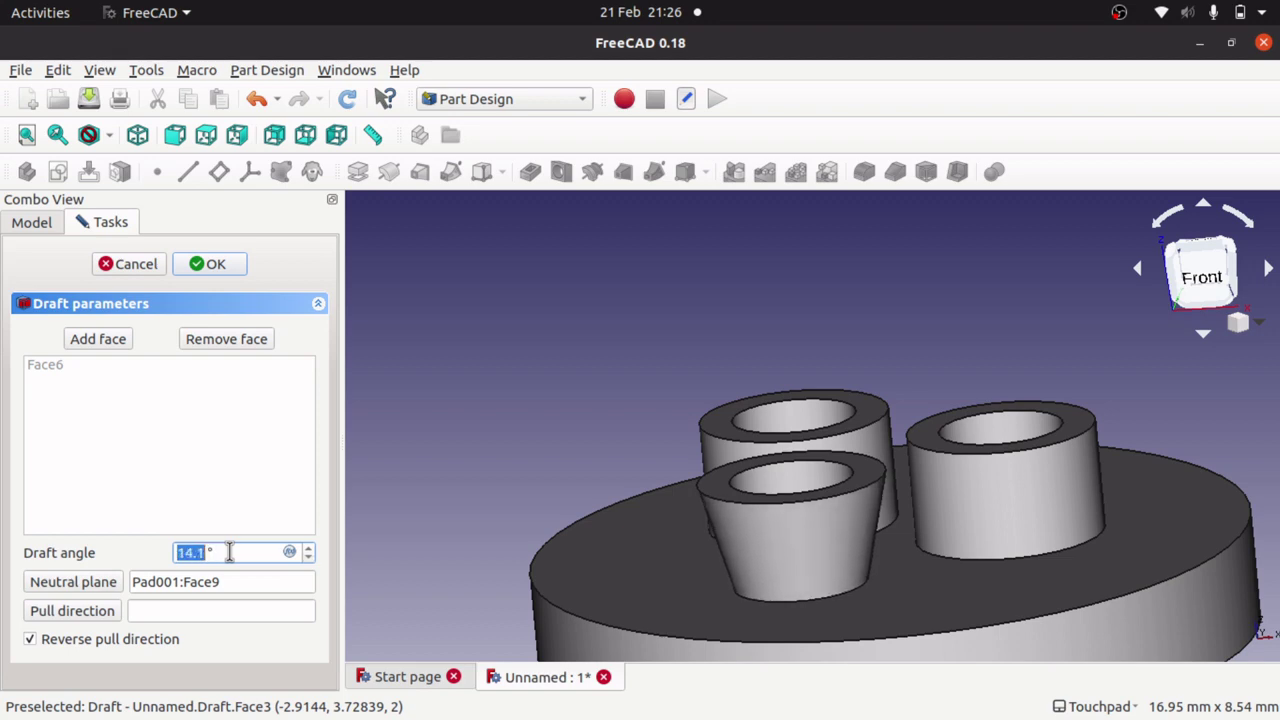
mouse_move(942, 494)
left_mouse_down("alt")
mouse_move(923, 587)
mouse_move(971, 584)
mouse_move(938, 497)
left_mouse_up("alt")
middle_click_drag(937, 497, 884, 559)
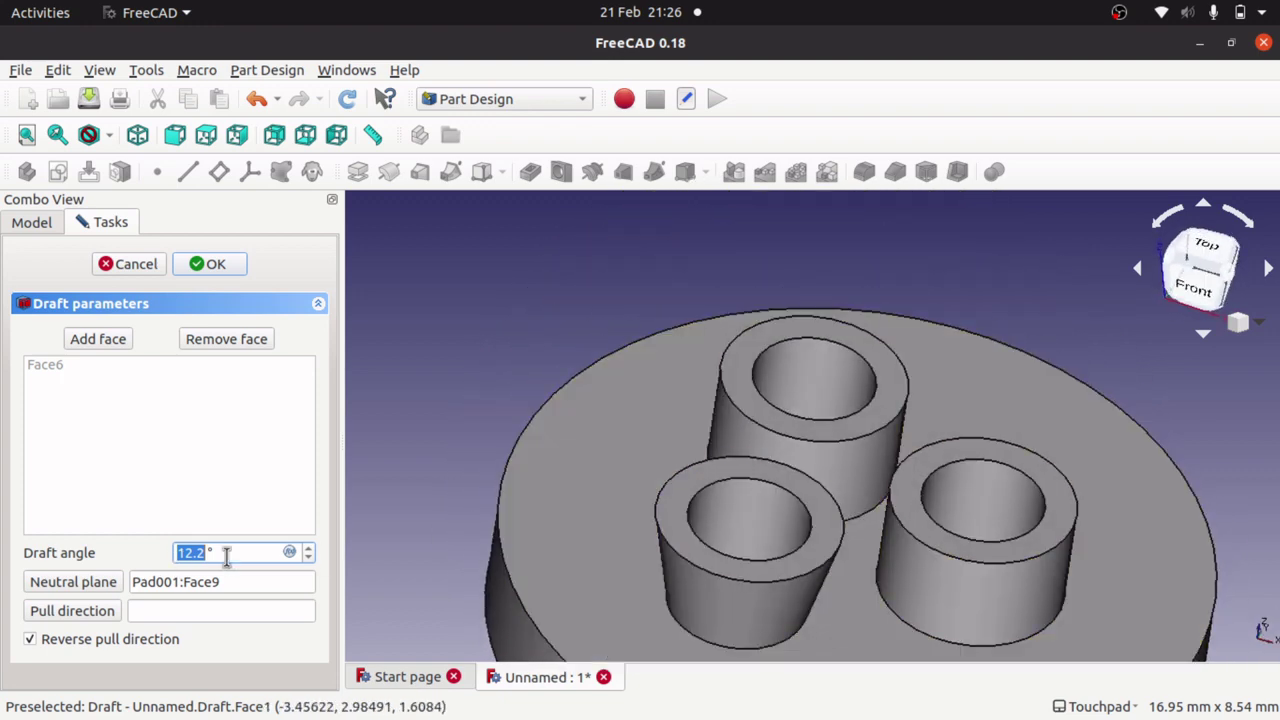
scroll(227, 557, "up", 15)
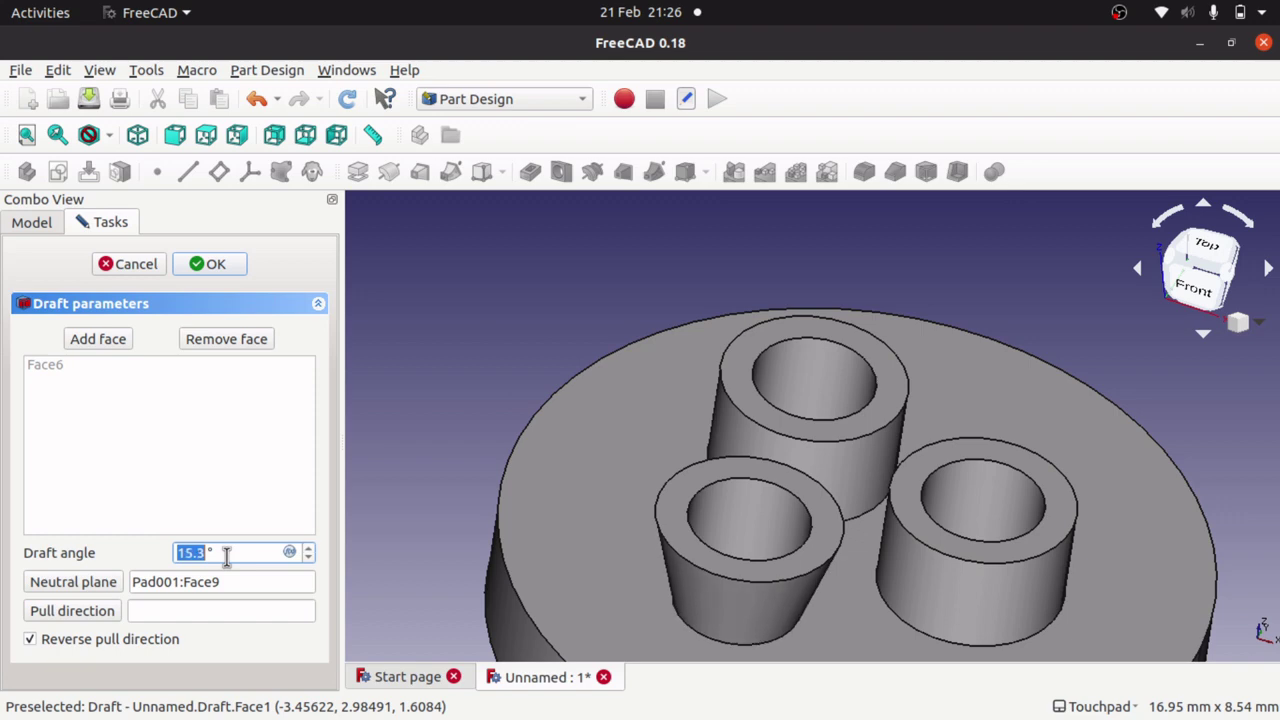
left_click(214, 265)
- Start a draft on the inner wall of the tapered boss and raise its angle to 6.1°
left_click_drag(934, 509, 851, 563, "alt")
left_click(845, 565)
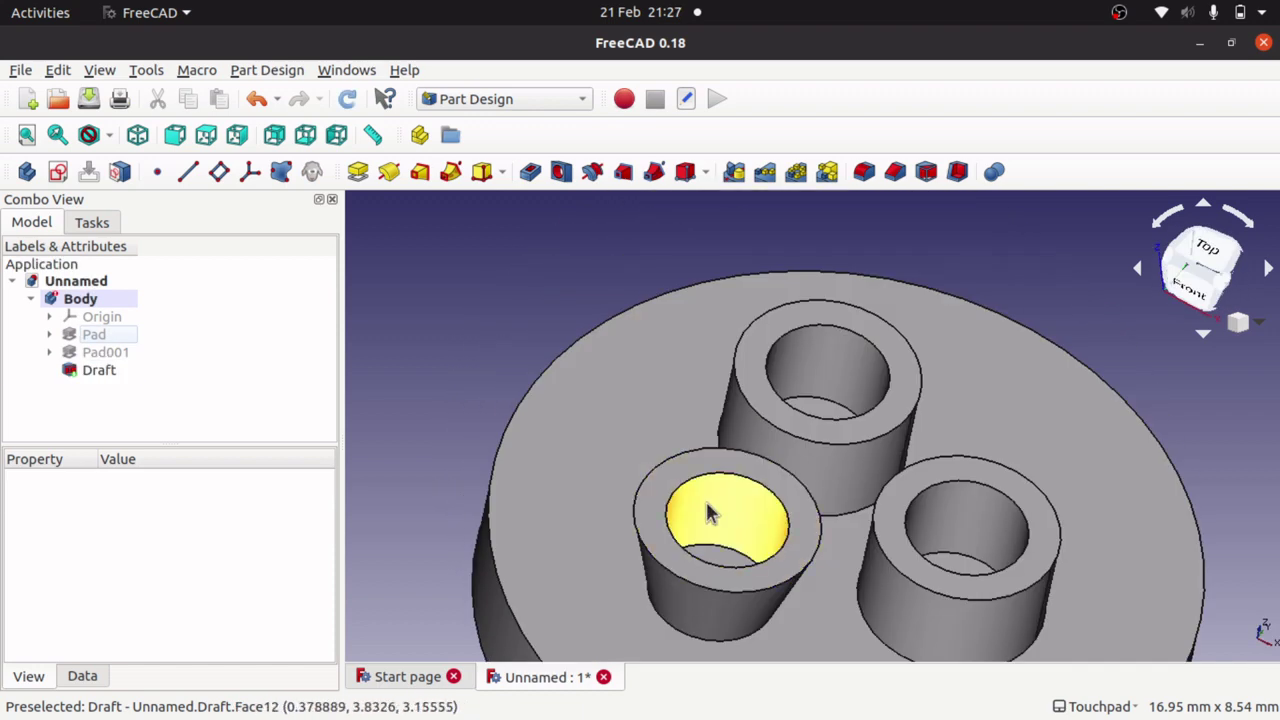
left_click(708, 513)
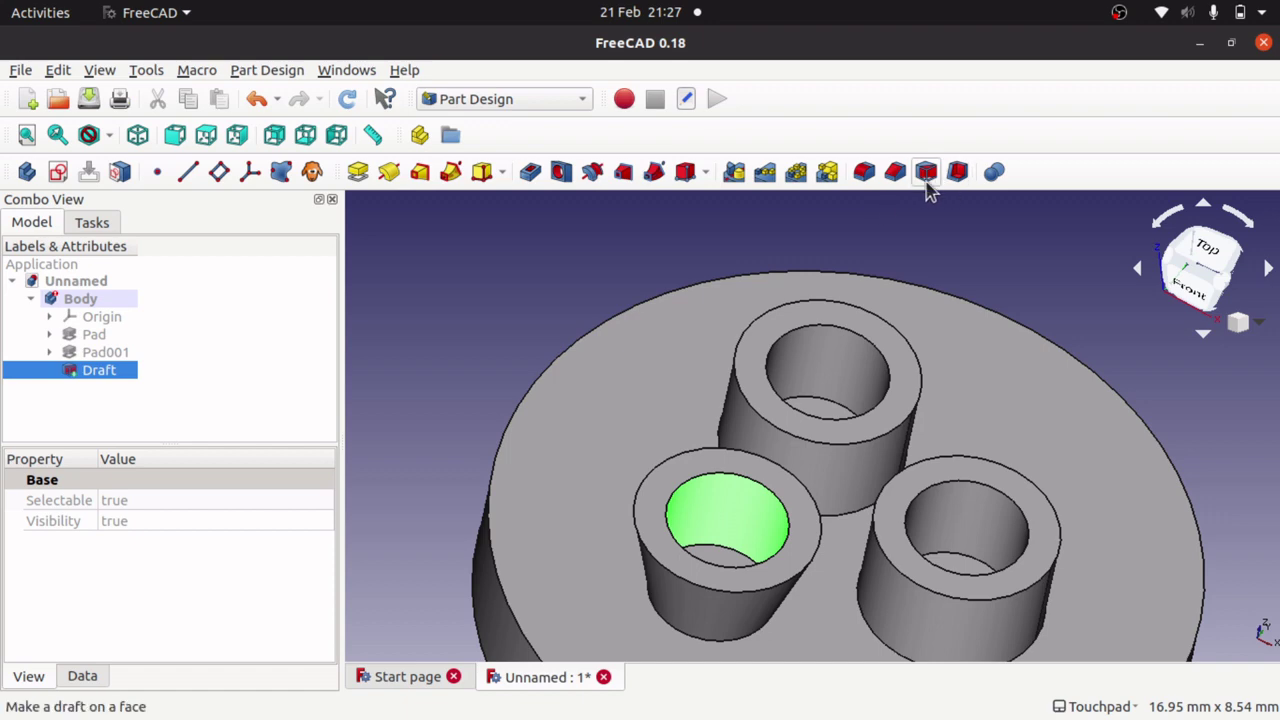
left_click(926, 172)
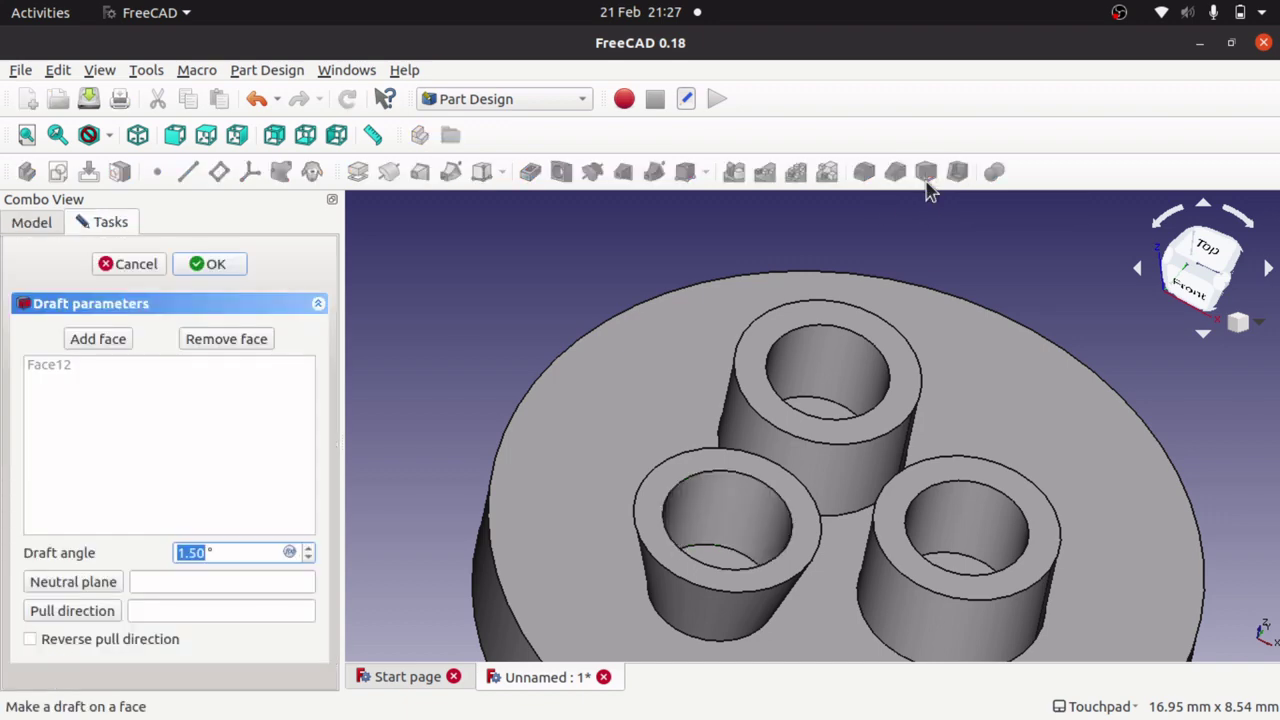
mouse_move(590, 432)
left_mouse_down("alt")
mouse_move(594, 491)
mouse_move(586, 422)
left_mouse_up("alt")
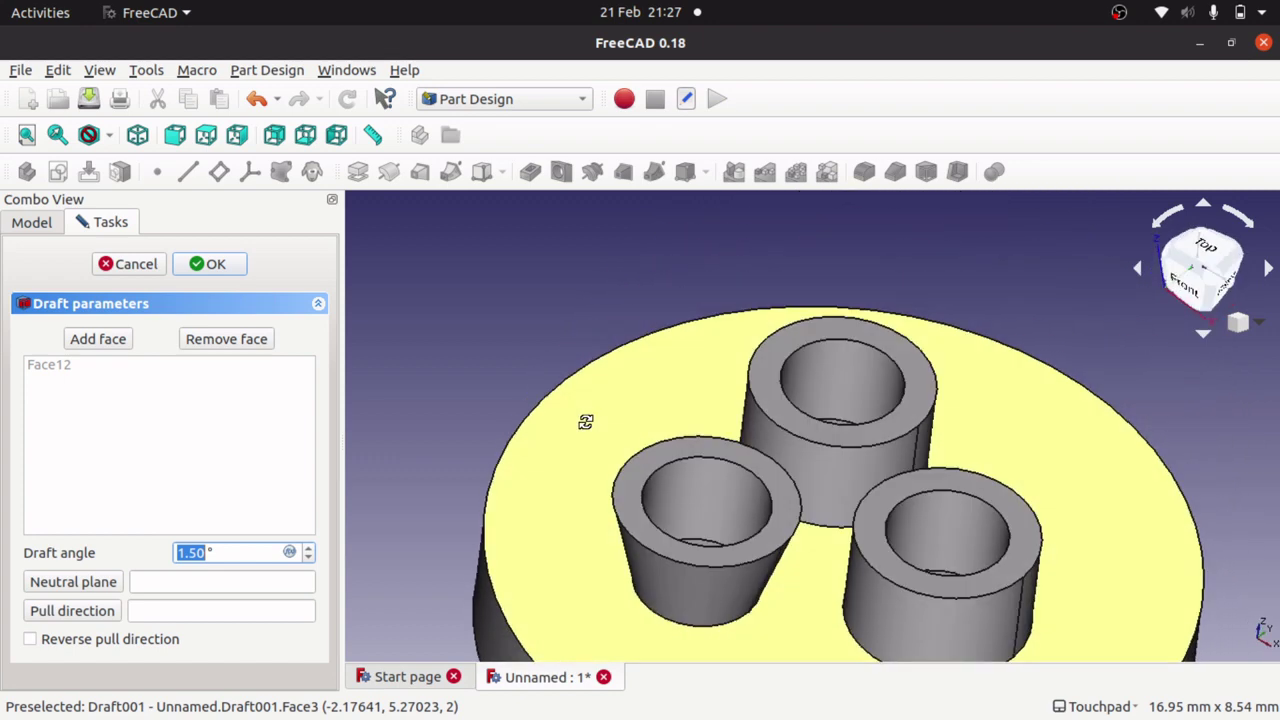
middle_click_drag(585, 422, 583, 422)
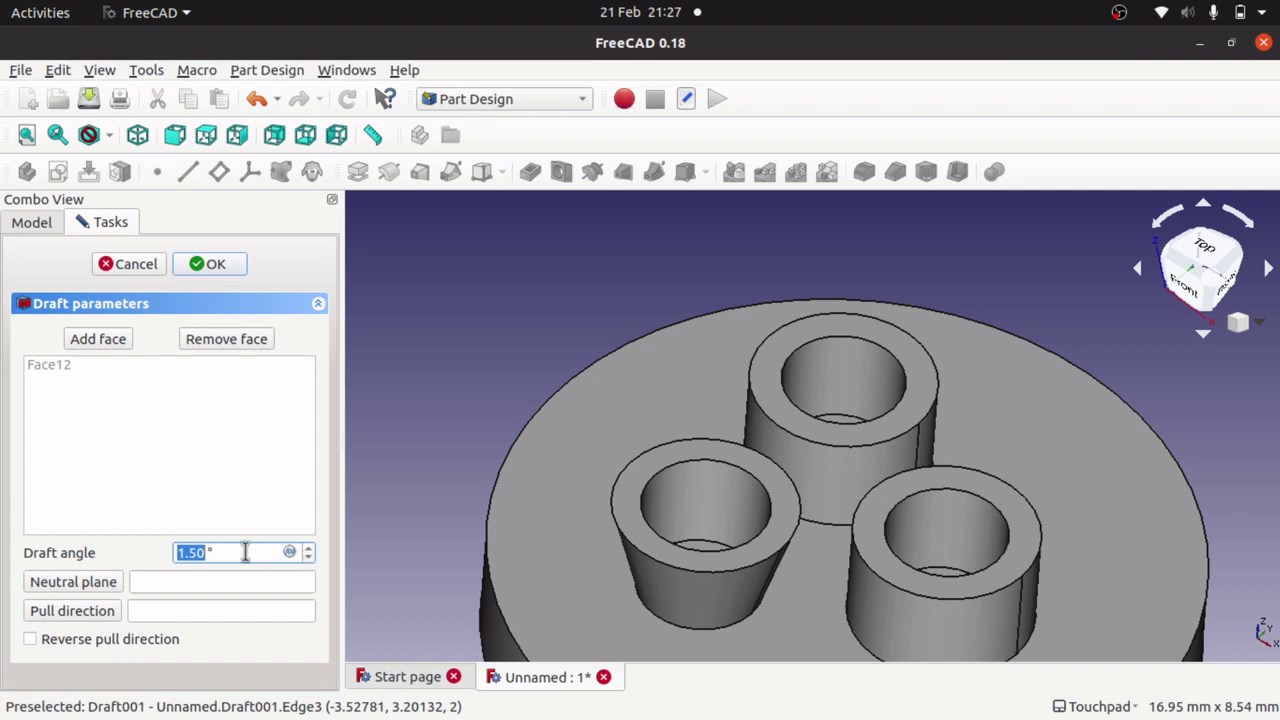
scroll(245, 552, "up", 4)
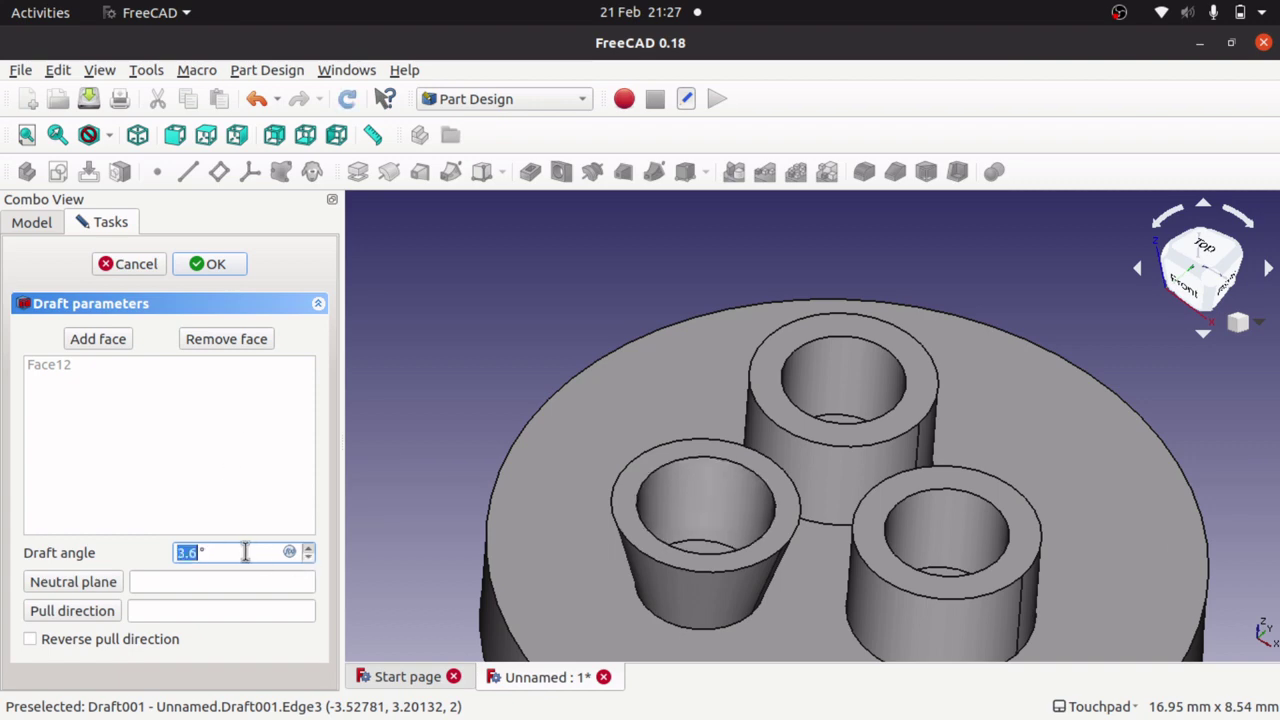
left_click_drag(700, 464, 751, 570, "alt")
key("0")
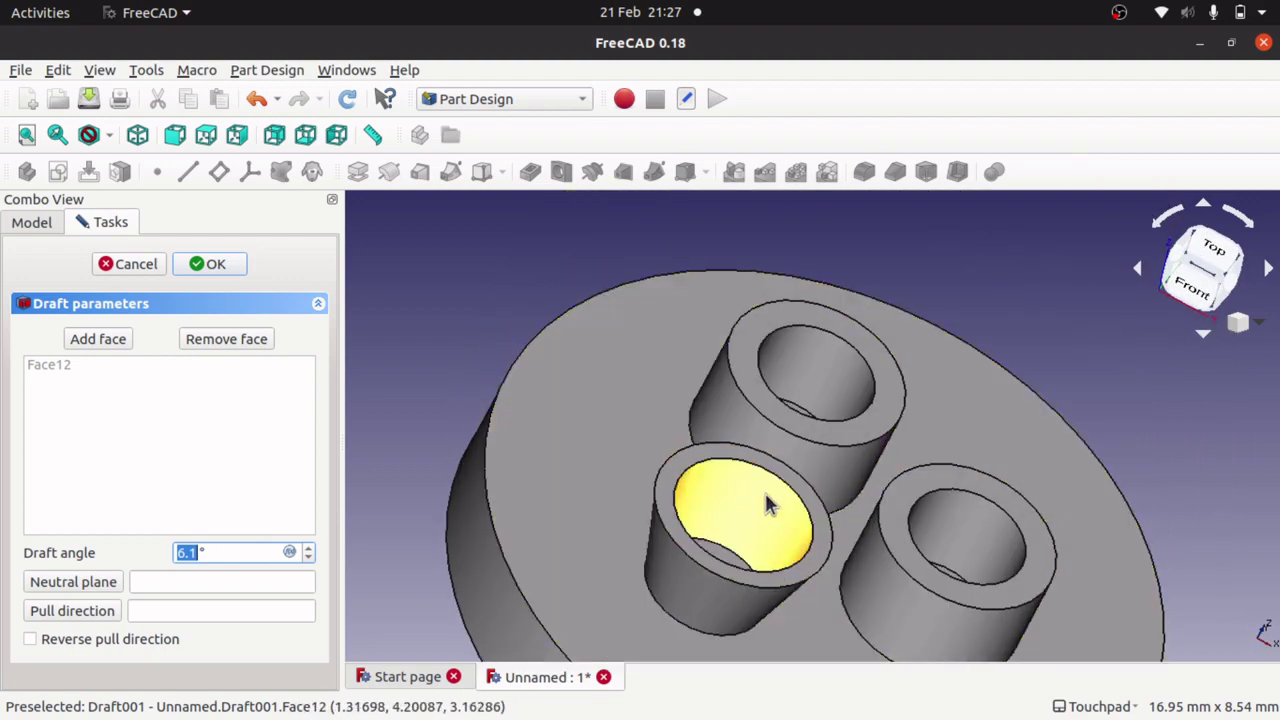
- Increase the inner wall's draft angle to 12.8° and check the remaining wall thickness from above
middle_click_drag(766, 494, 715, 548)
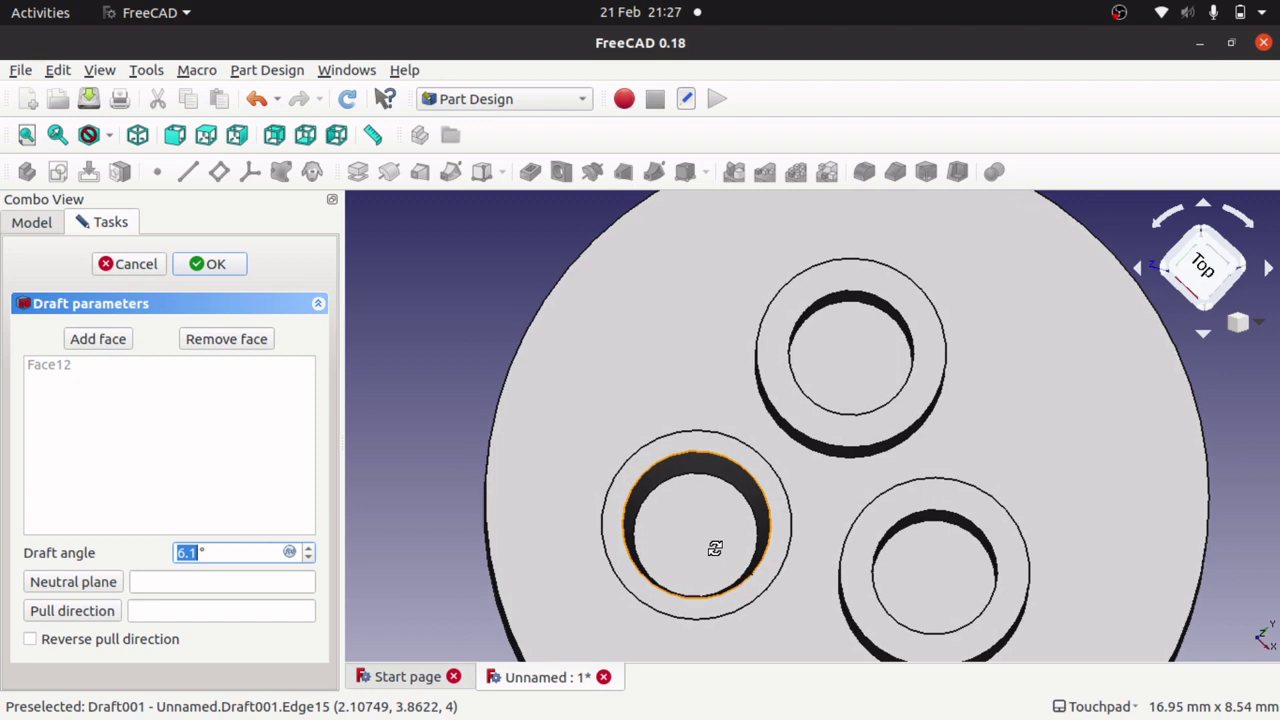
key("Up")
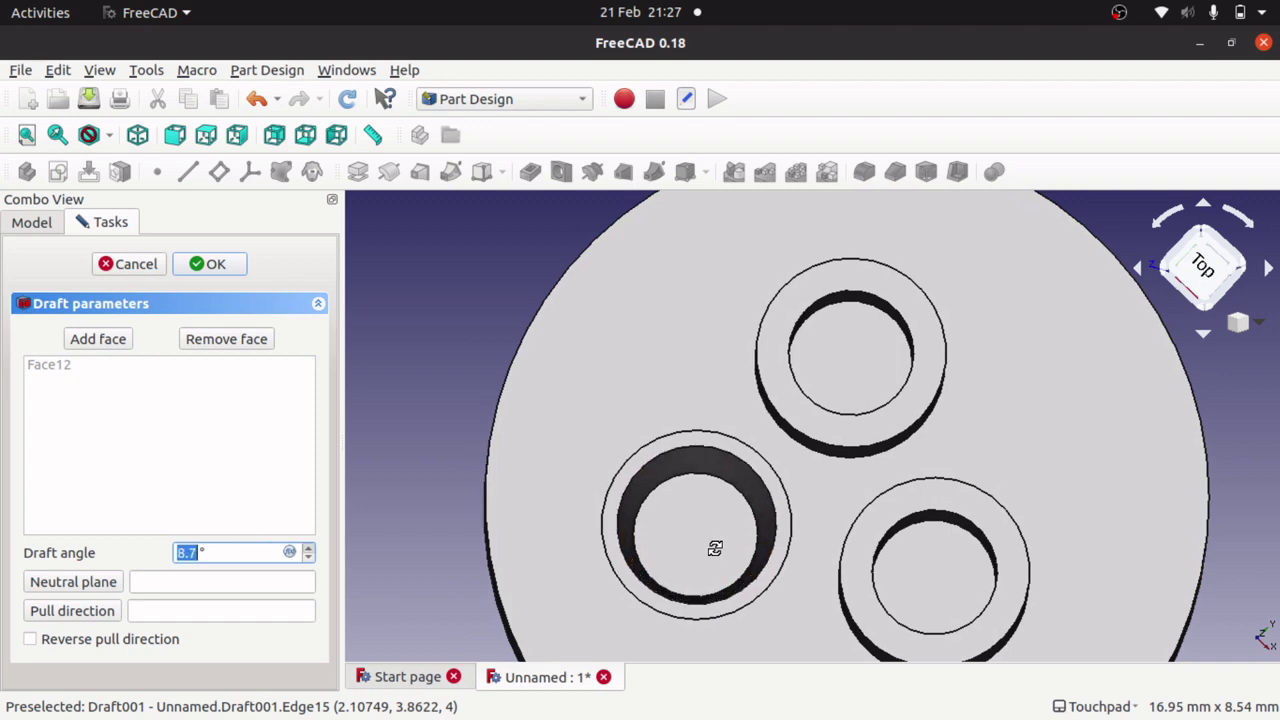
key("Up")
key("Up")
key("Up")
key("Up")
key("Up")
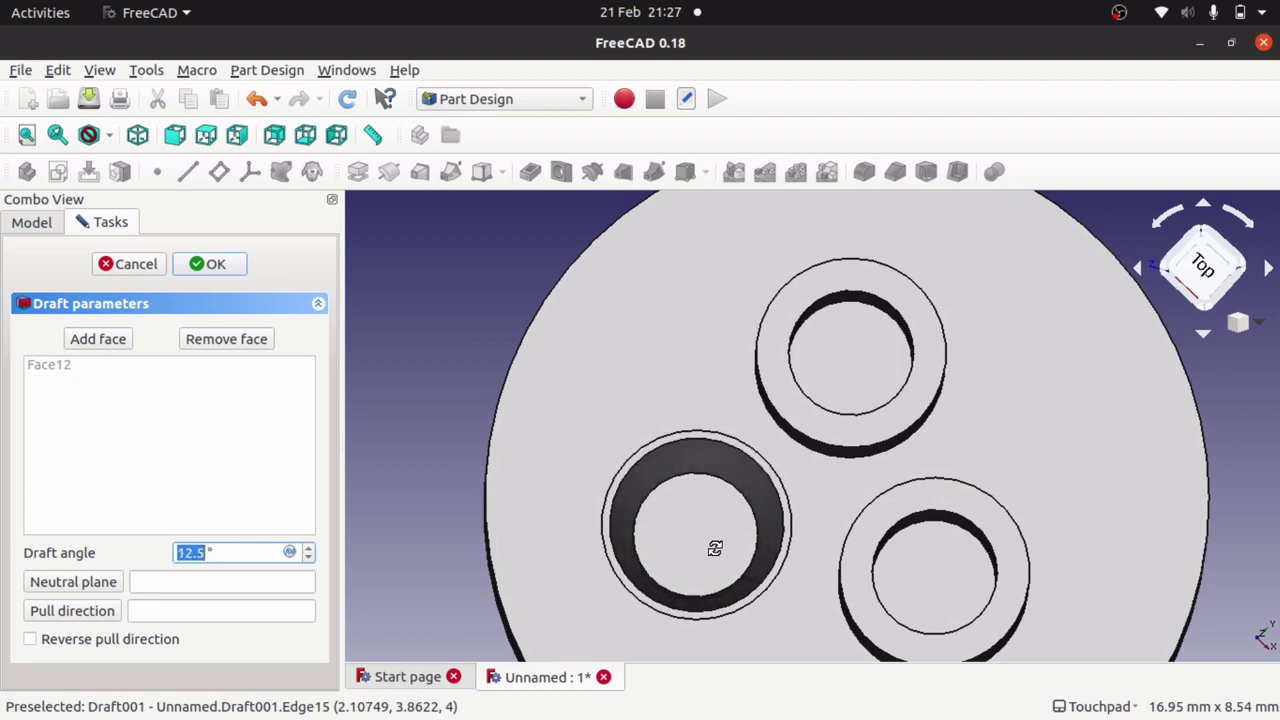
middle_click_drag(715, 548, 888, 571)
middle_click_drag(782, 589, 617, 537)
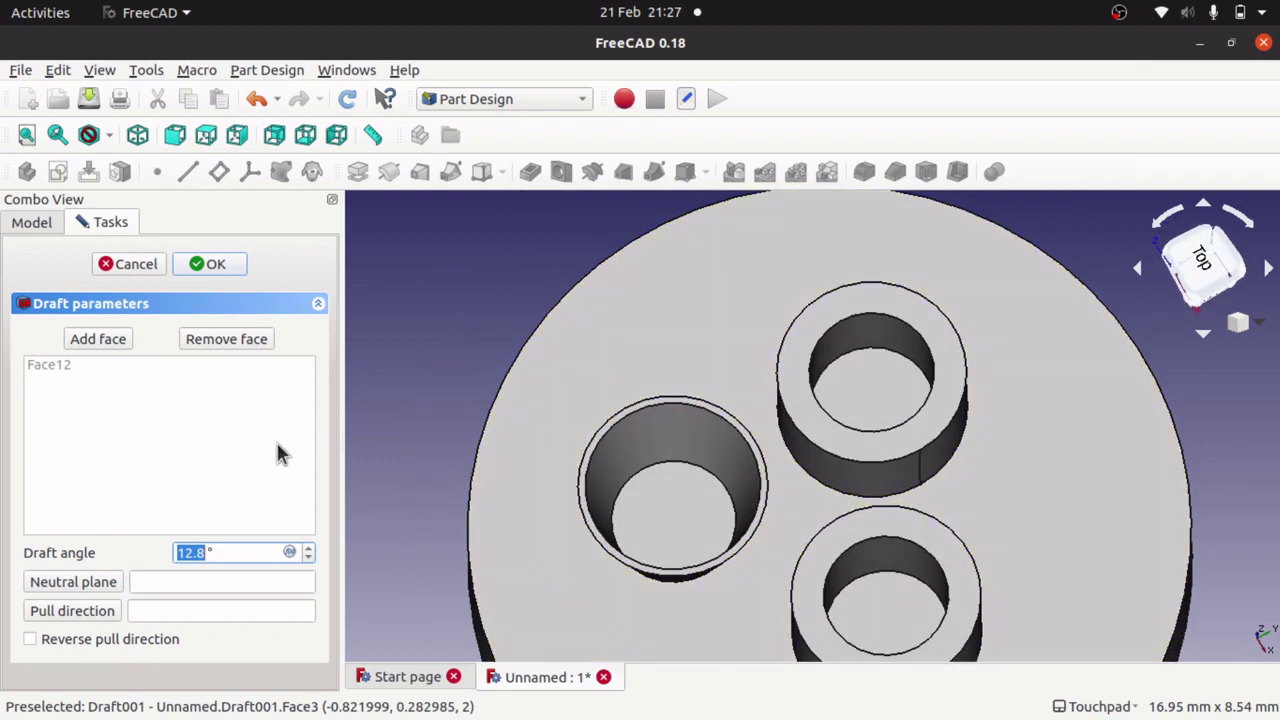
- Set the floor of the tapered boss's hole as the neutral plane of the inner wall draft
left_click(71, 581)
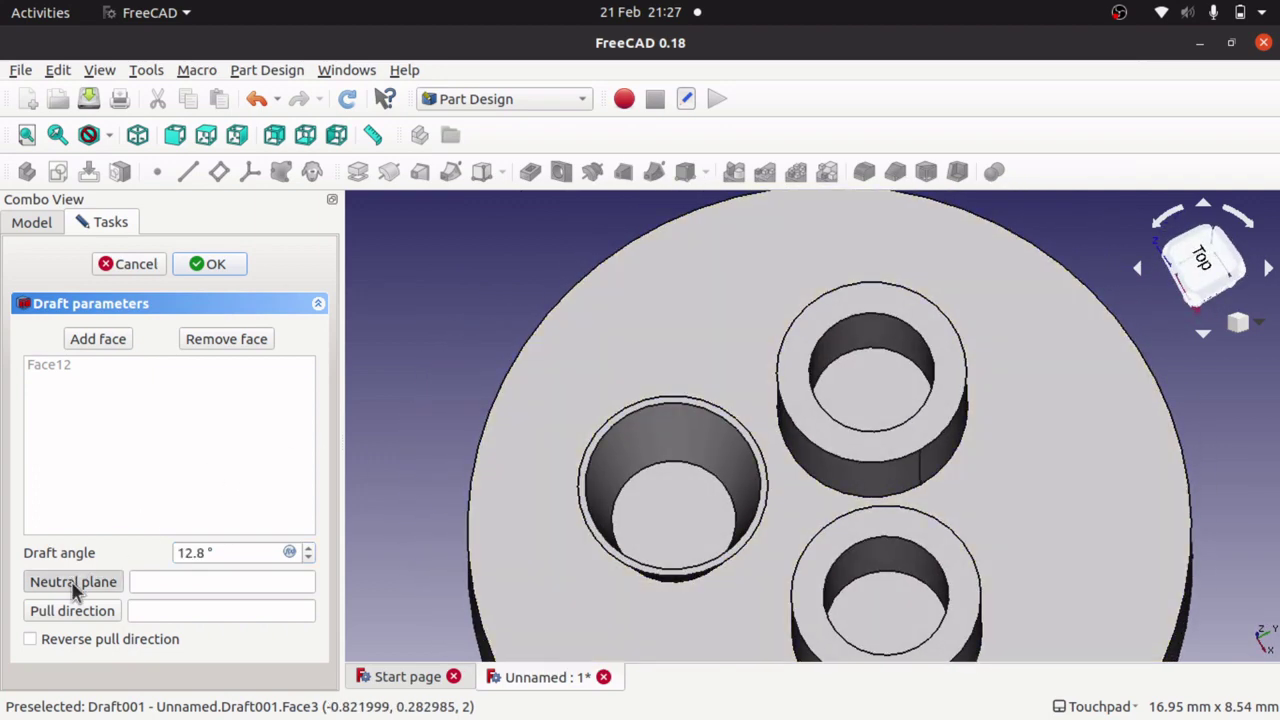
left_click(658, 503)
middle_click_drag(751, 506, 829, 543)
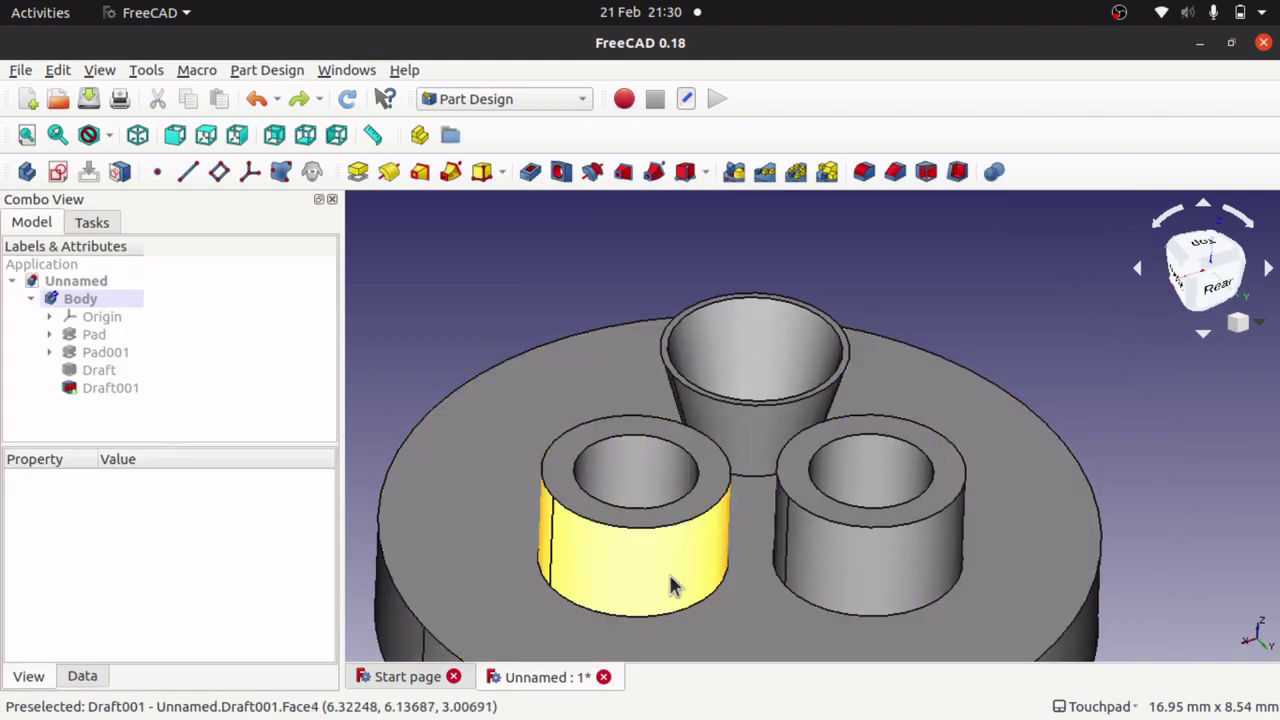
- Draft the outer wall of a second, still straight boss with an angle of 10.7°
middle_click_drag(543, 509, 655, 462)
middle_click_drag(623, 571, 704, 589)
left_click(705, 578)
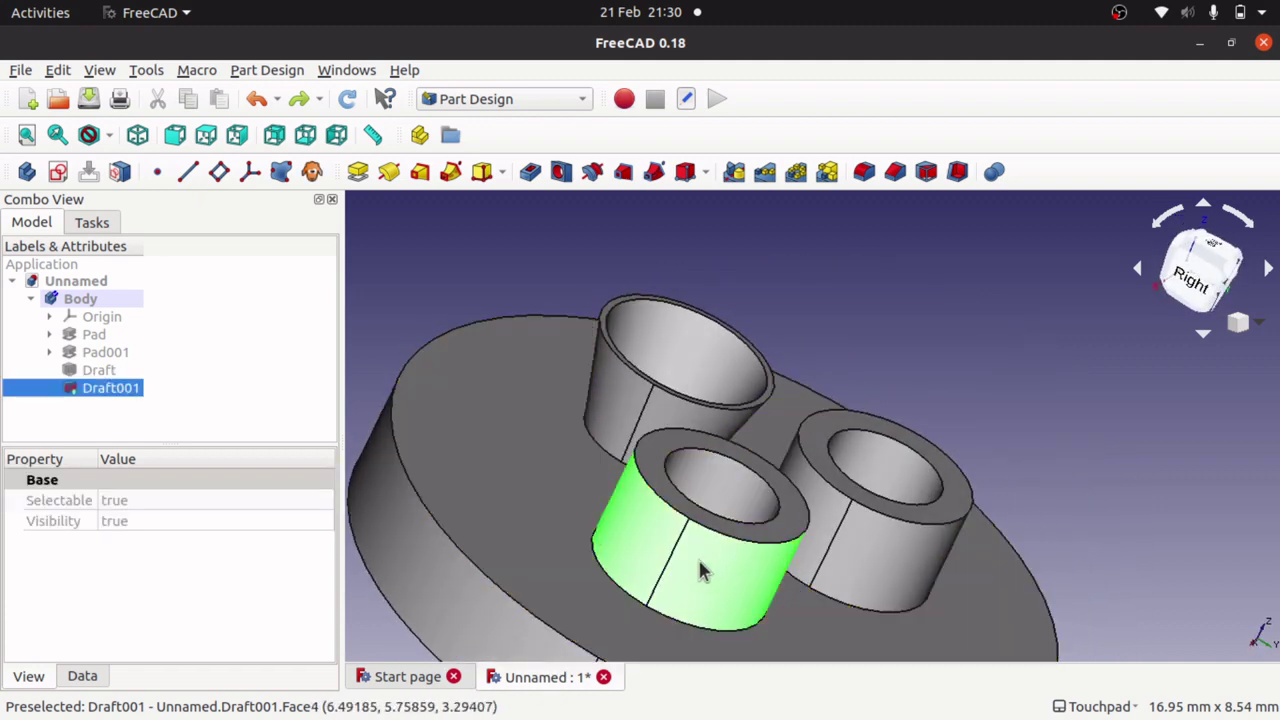
left_click(928, 176)
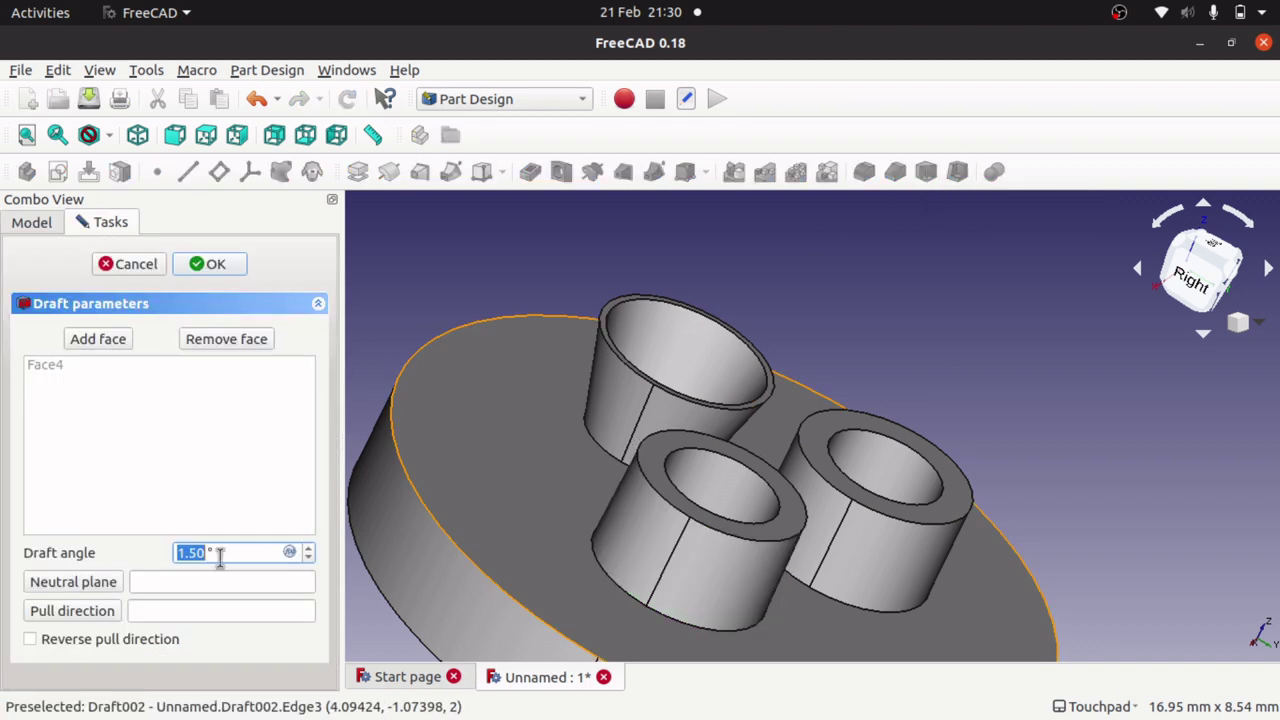
scroll(243, 551, "up", 1)
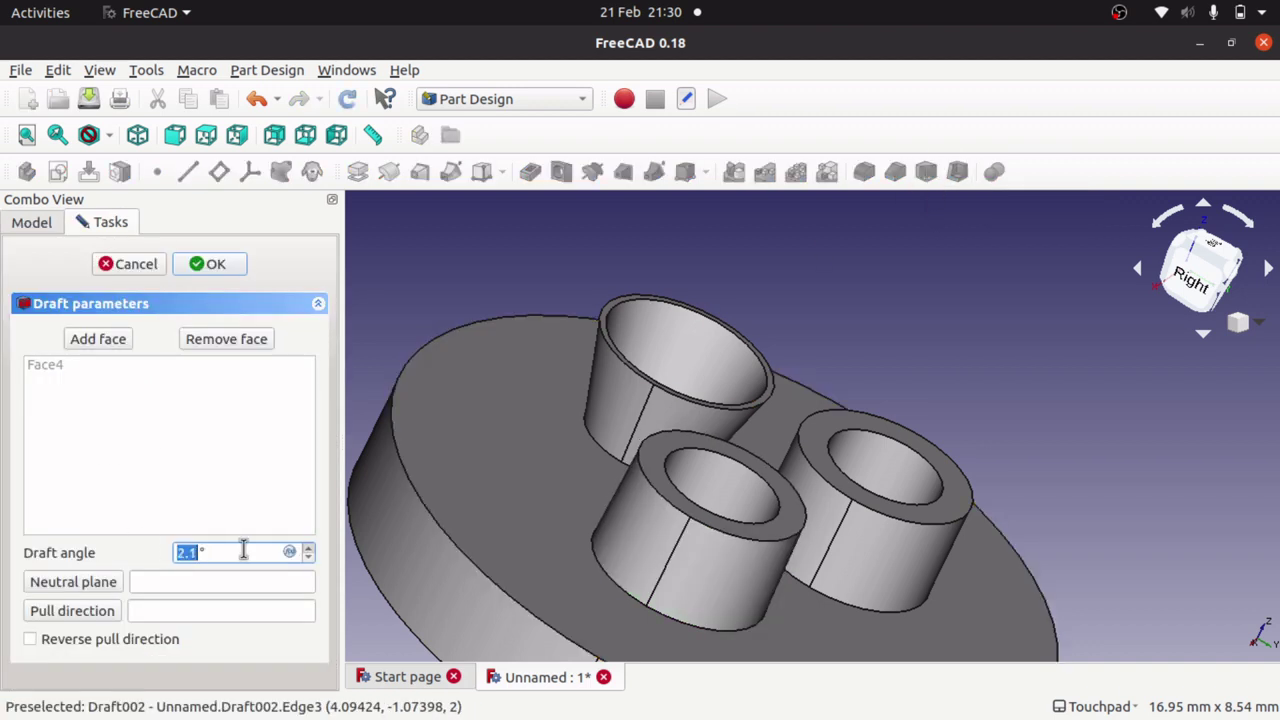
scroll(243, 551, "up", 20)
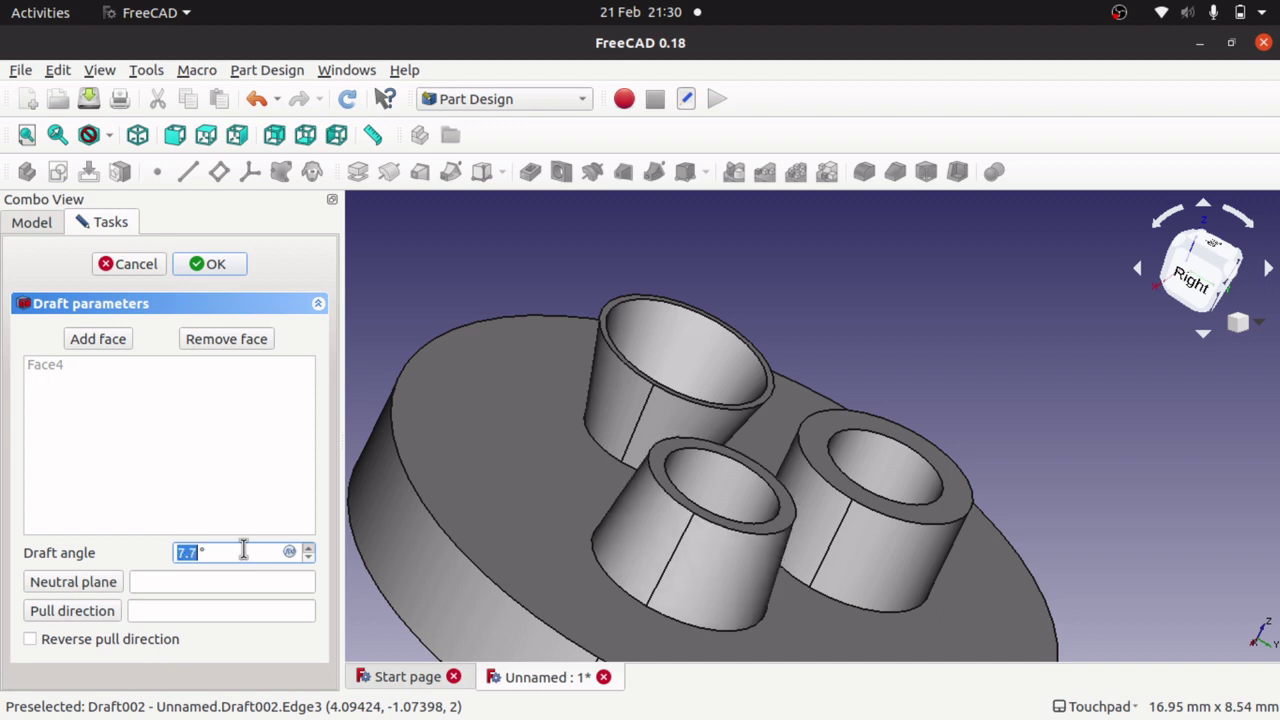
scroll(243, 551, "up", 7)
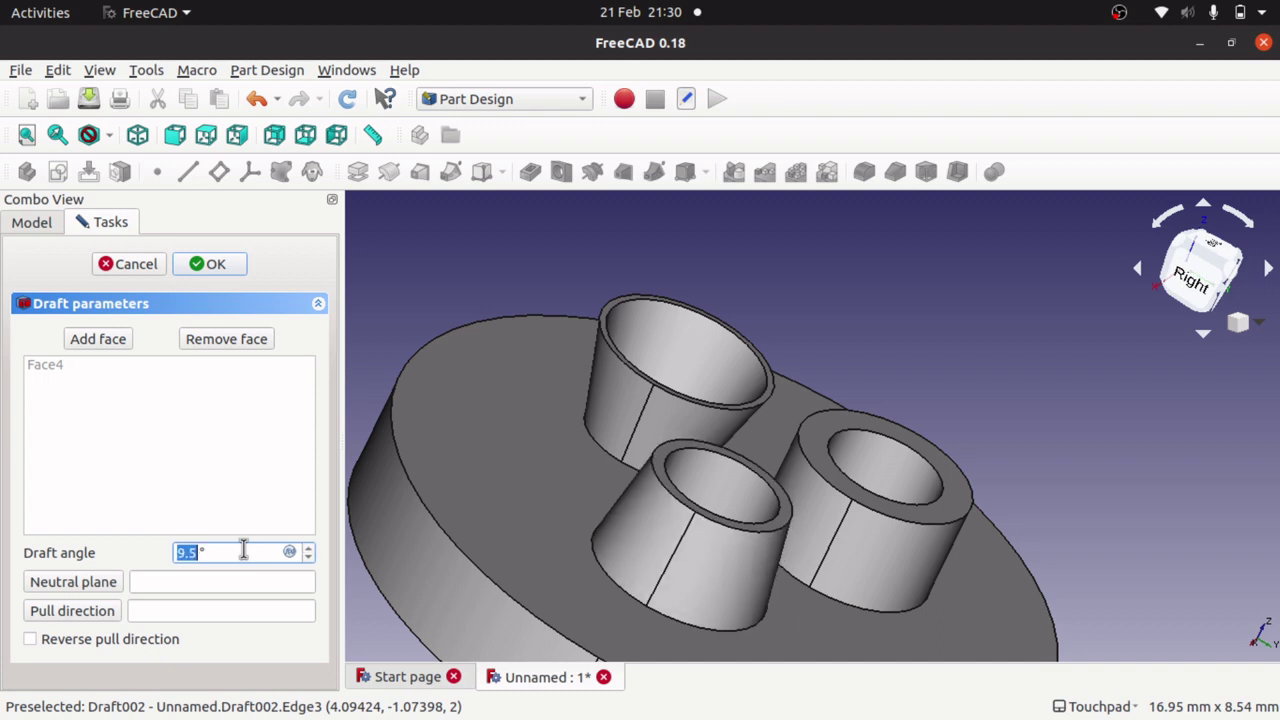
scroll(243, 551, "up", 10)
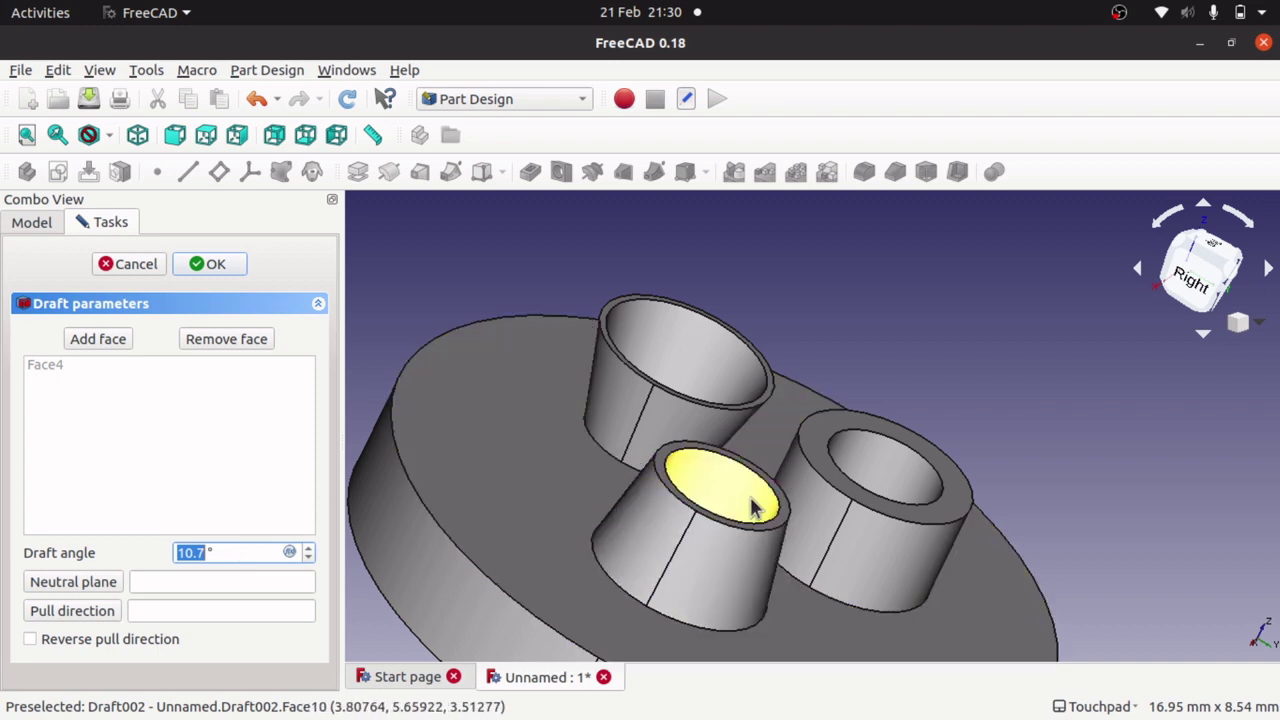
- Set the floor of the second boss's hole as the neutral plane of its outer wall draft and accept the draft
left_click(77, 582)
key("2")
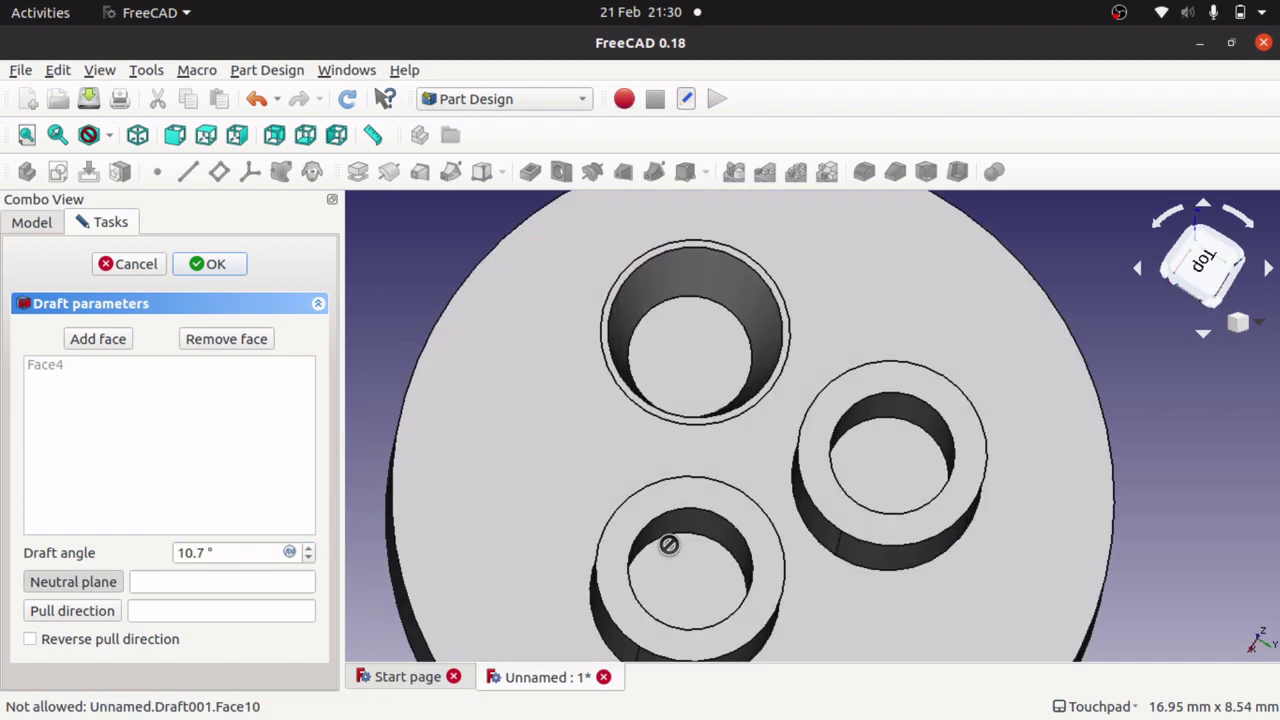
left_click(676, 583)
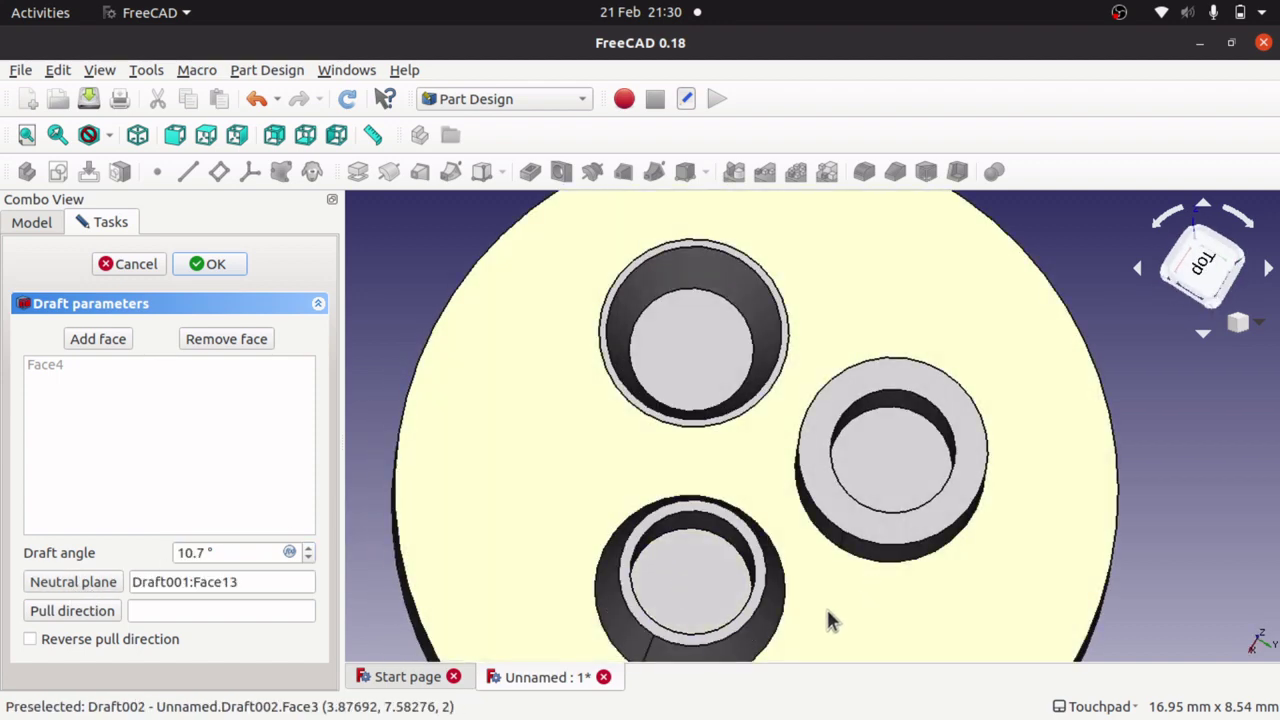
left_click_drag(828, 611, 828, 519, "shift")
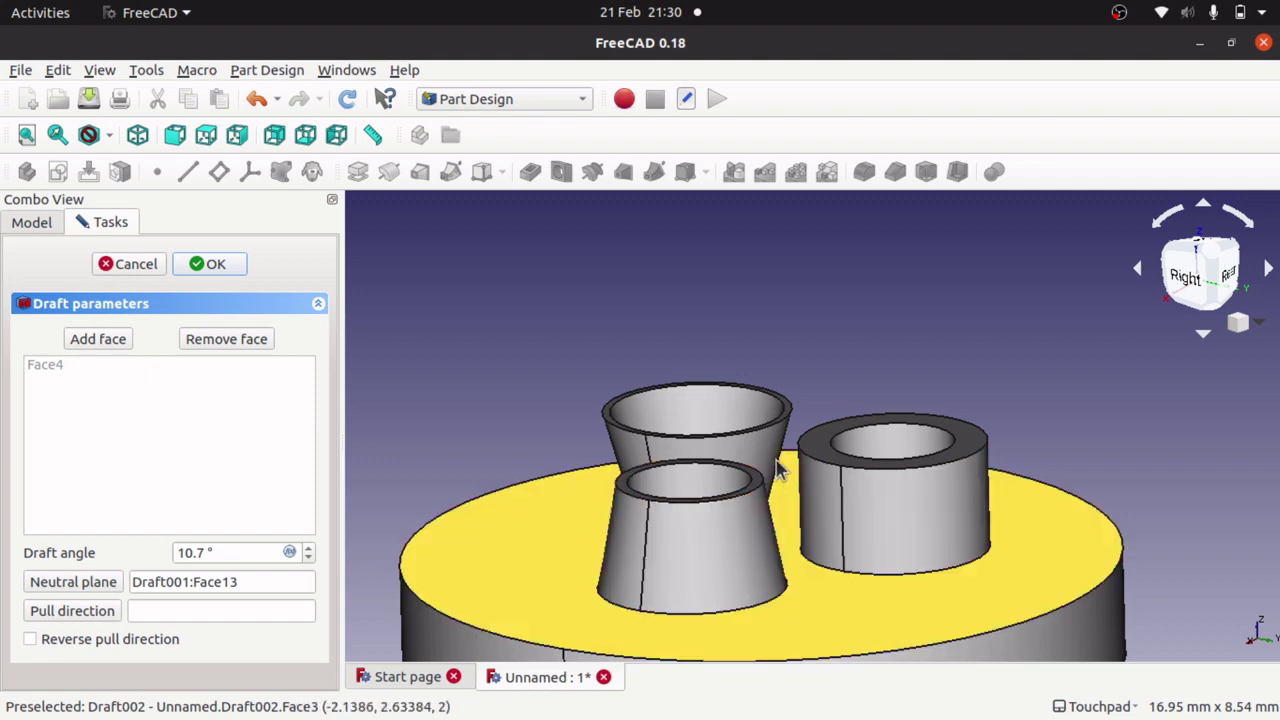
left_click_drag(718, 477, 745, 546, "alt")
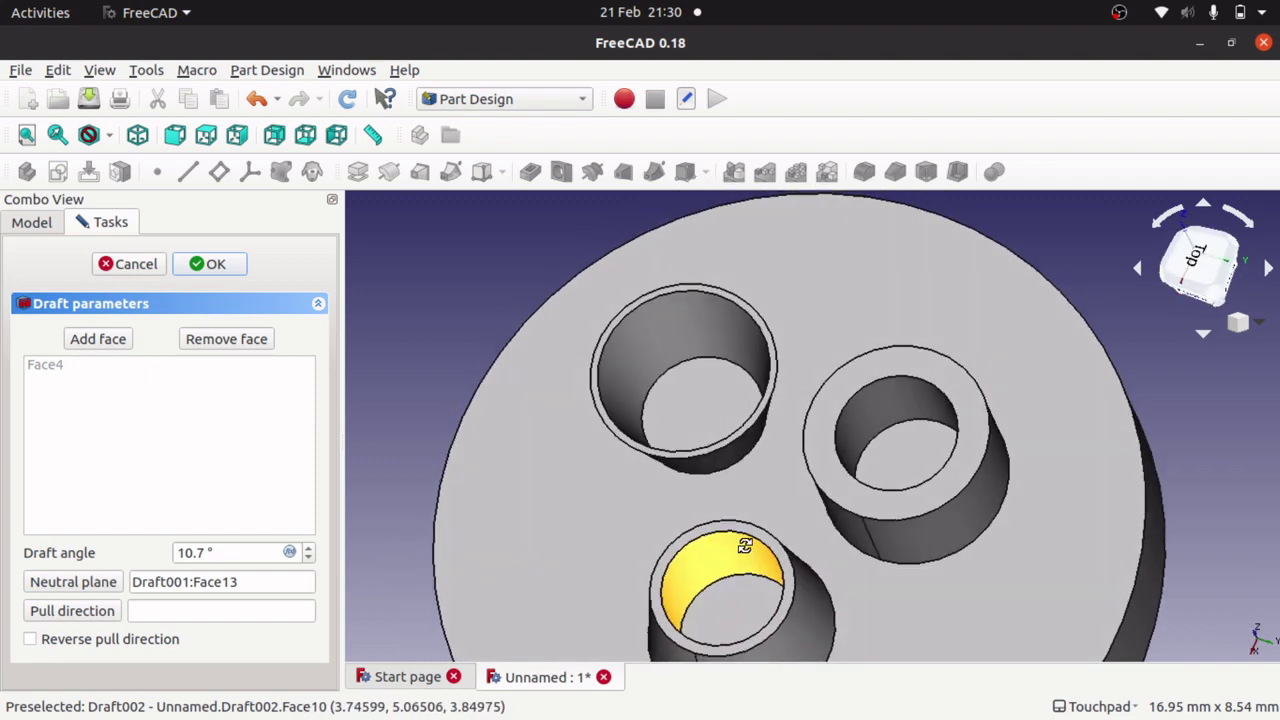
left_click(214, 265)
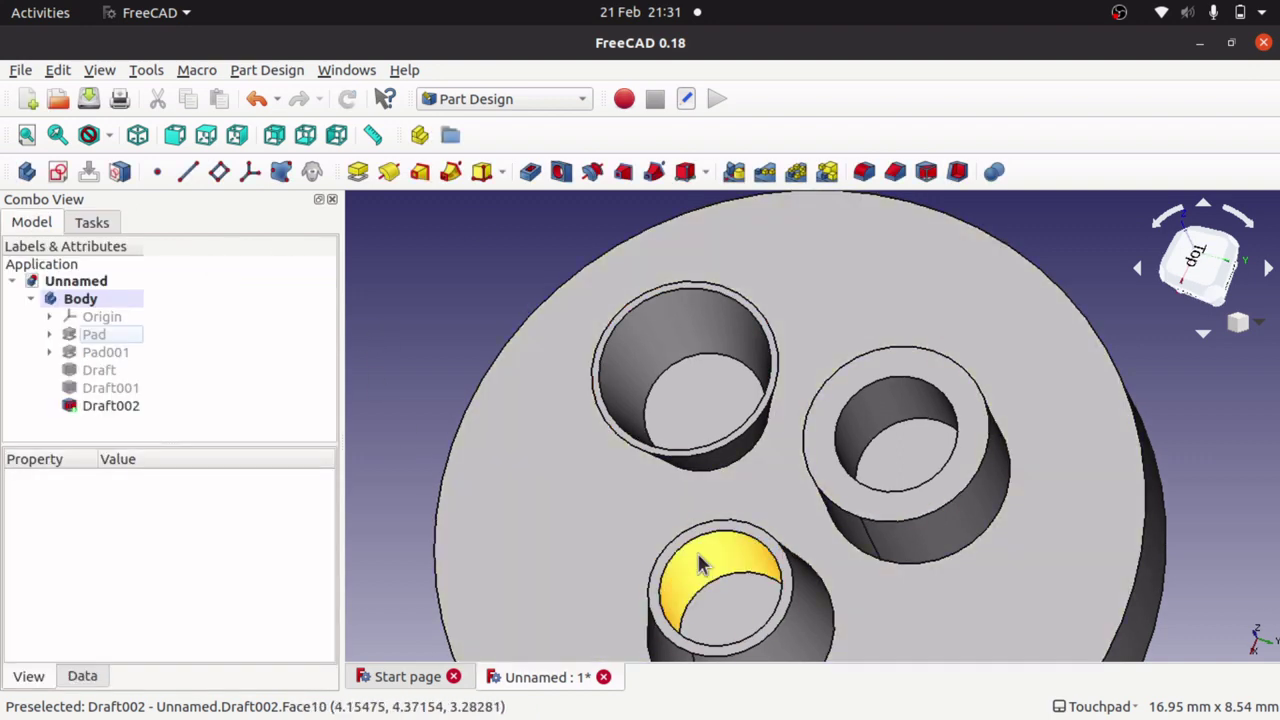
- Start a draft on the second boss's inner wall with the boss's top rim as the neutral plane
left_click(700, 565)
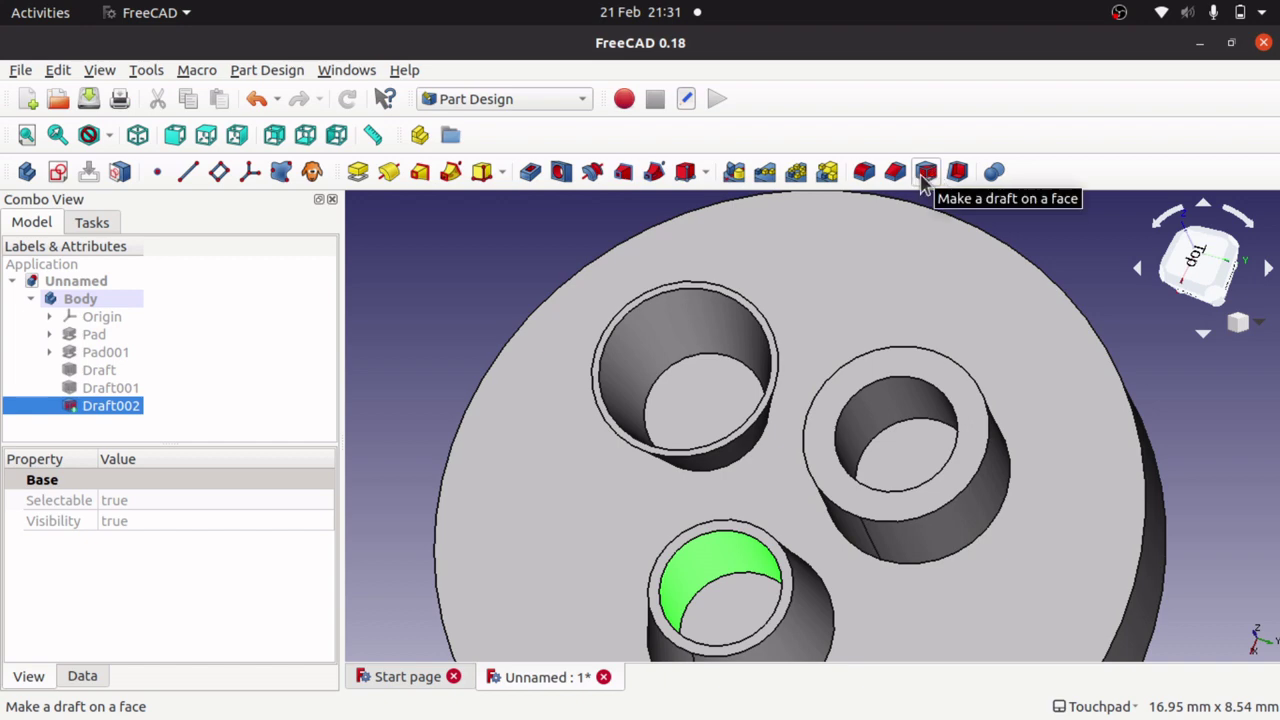
left_click(925, 174)
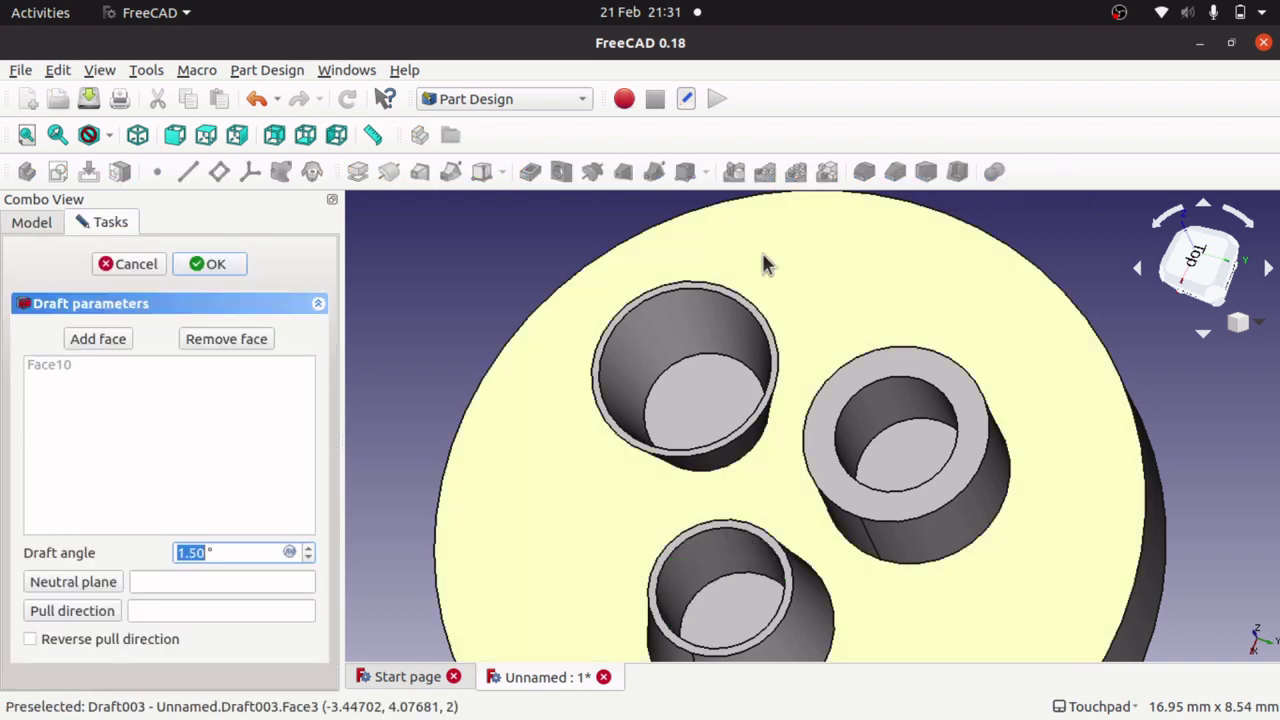
left_click_drag(649, 511, 754, 497, "shift")
middle_click_drag(754, 497, 760, 540)
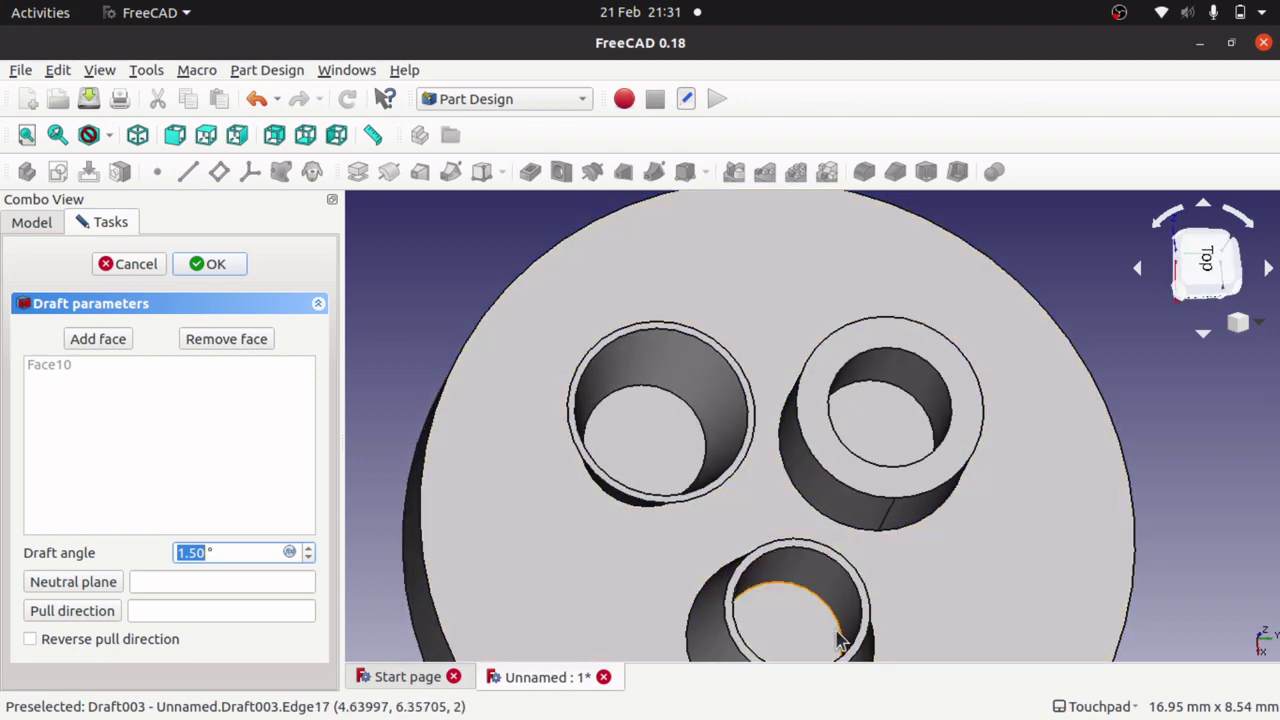
left_click(76, 581)
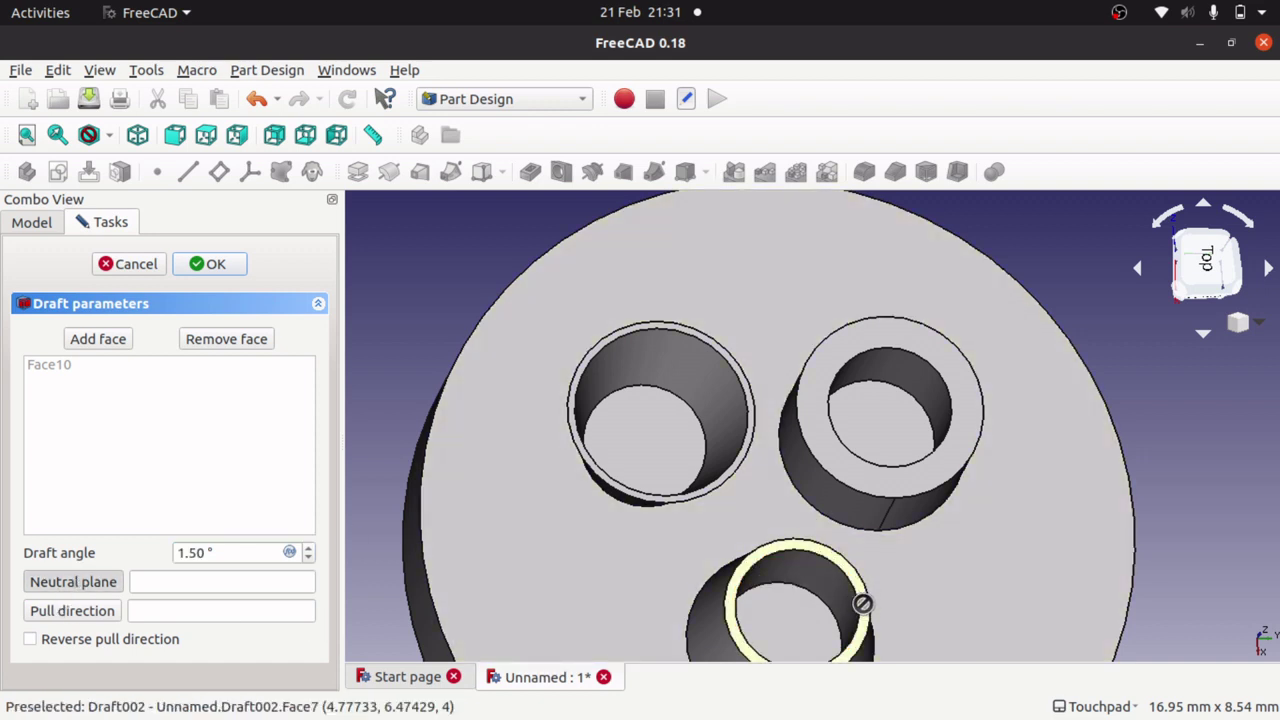
scroll(862, 600, "up", 6)
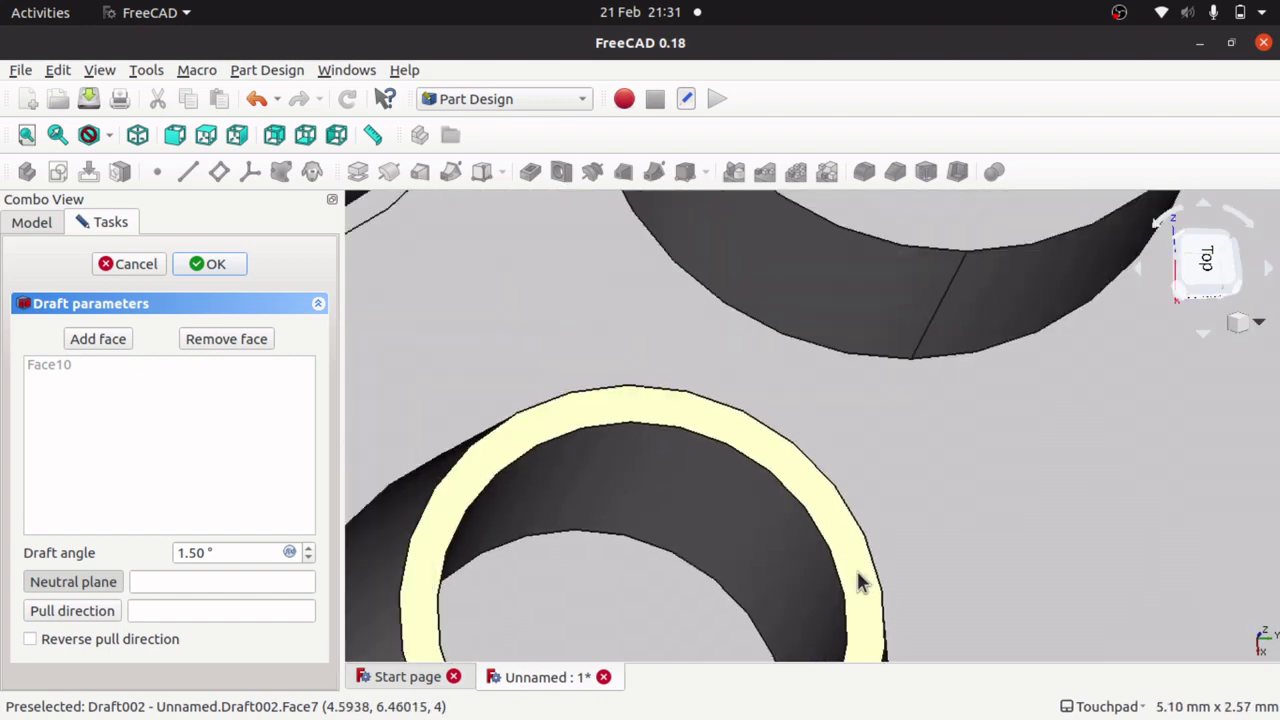
left_click(862, 585)
scroll(700, 583, "down", 8)
scroll(700, 585, "up", 3)
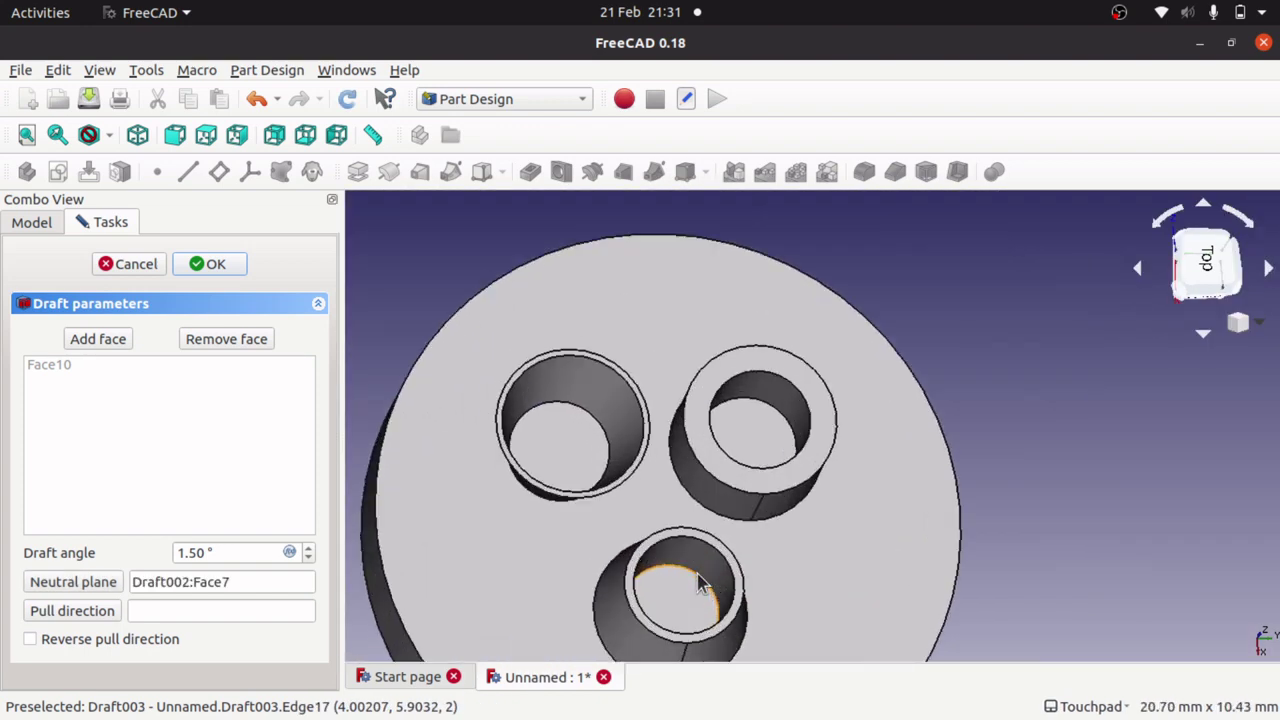
- Raise the draft angle of the second boss's inner wall to 9.1° and inspect the tapered hole
scroll(700, 585, "up", 4)
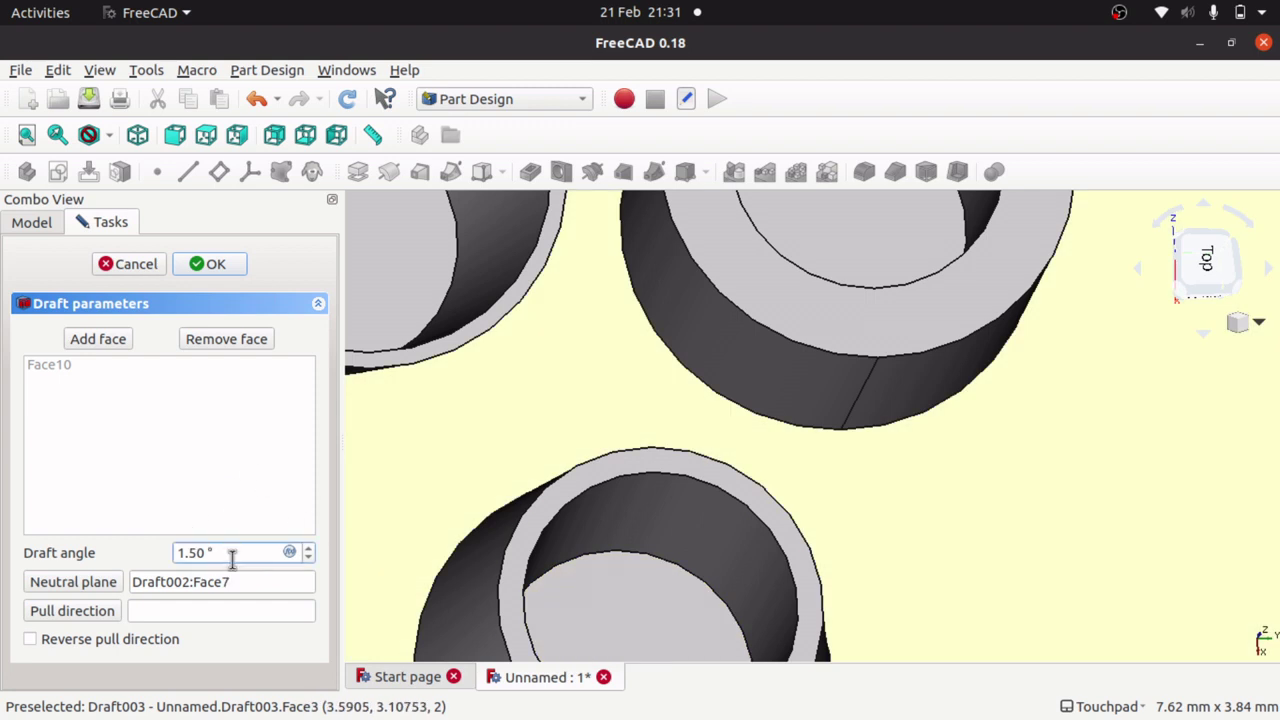
scroll(231, 560, "up", 5)
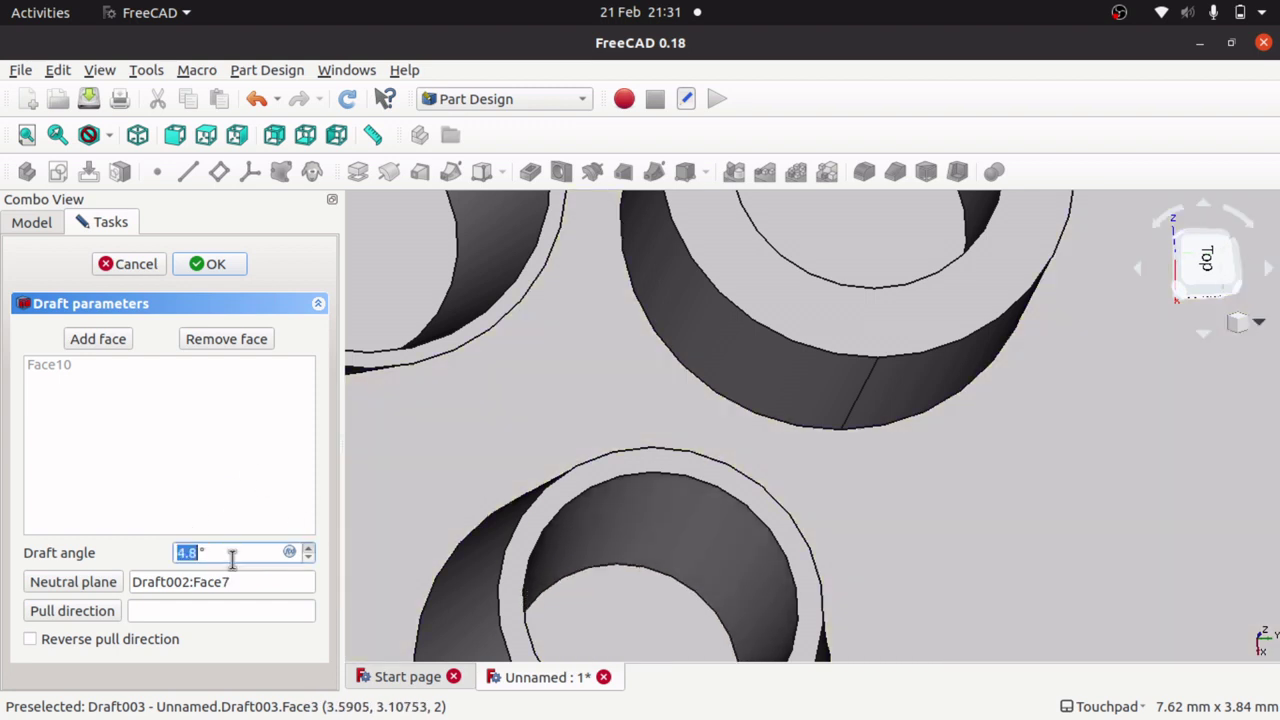
key("Up")
key("Up")
key("Up")
key("Up")
key("Up")
key("Up")
key("Up")
key("Up")
key("Up")
key("Up")
key("Up")
key("Up")
key("Up")
key("Up")
key("Up")
key("Up")
key("Up")
key("Up")
key("Up")
key("Up")
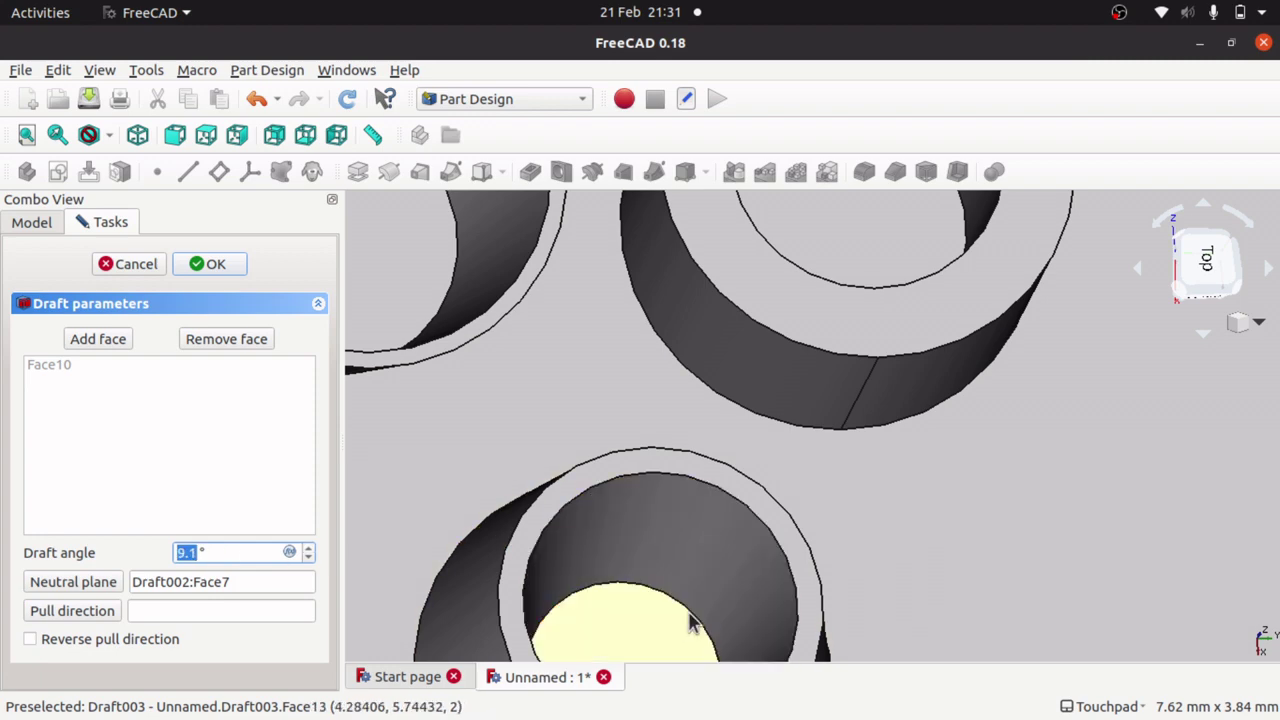
left_click_drag(691, 619, 624, 542, "alt")
middle_click_drag(624, 542, 623, 571)
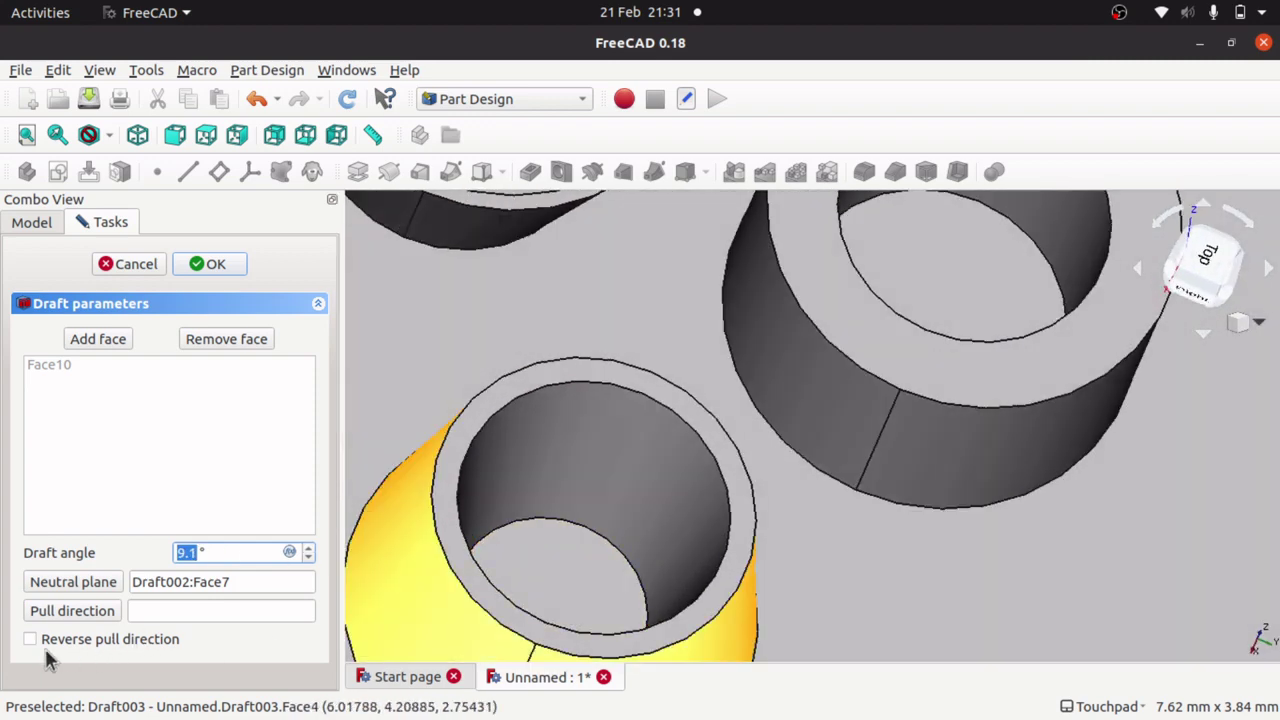
- Reverse the pull direction of the inner wall draft and accept it
left_click(29, 640)
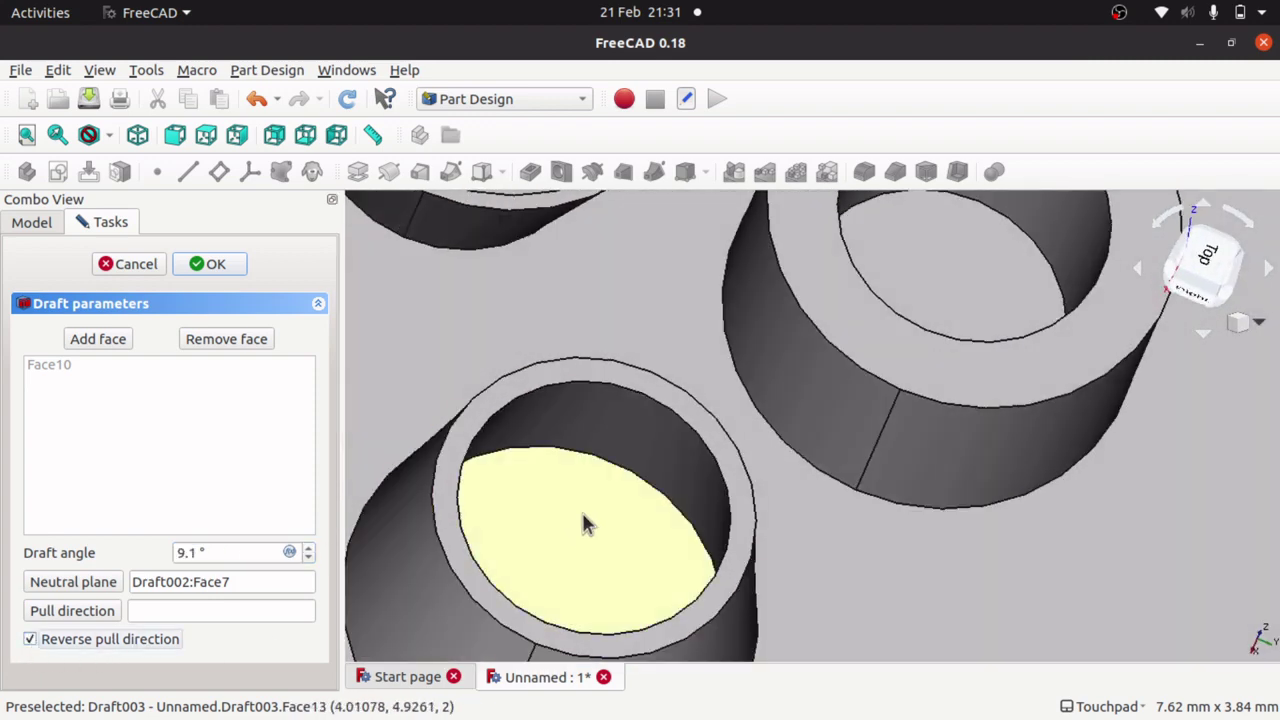
middle_click_drag(586, 523, 490, 545)
left_click(208, 265)
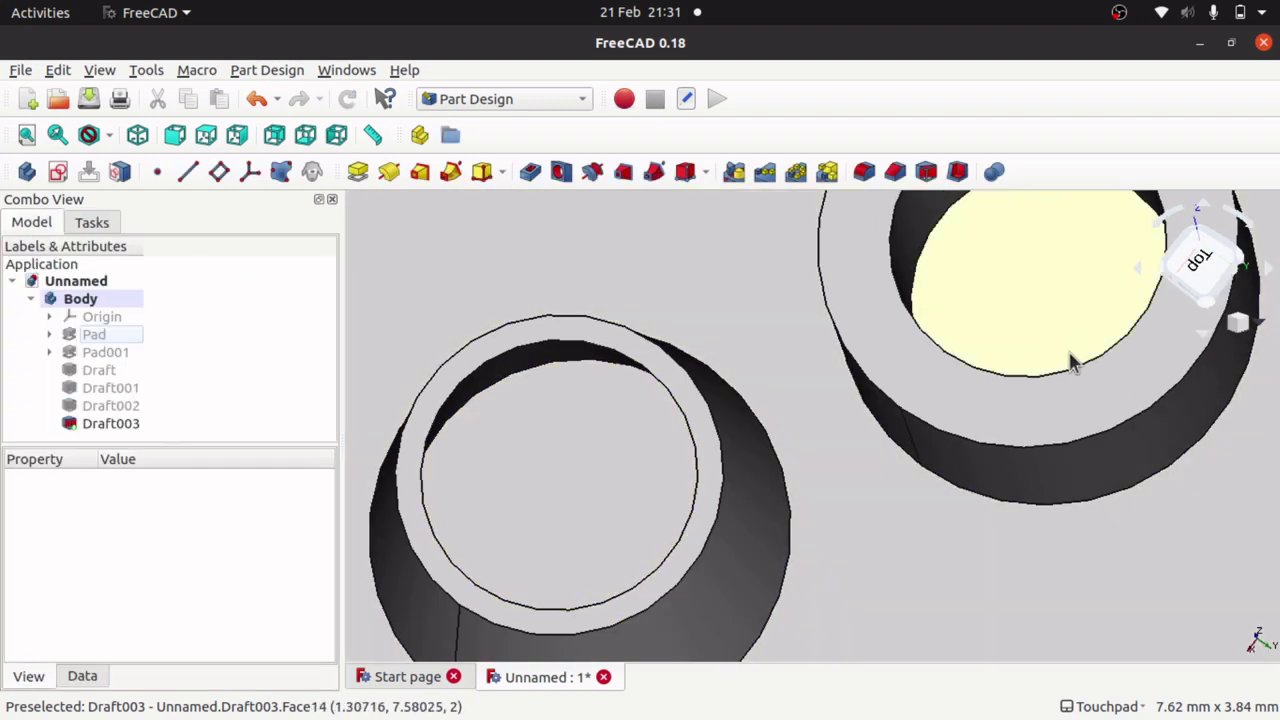
- Start a draft on the inner wall of the third, still straight boss and raise its angle to 7°
scroll(1072, 362, "up", 5)
scroll(1072, 362, "down", 5)
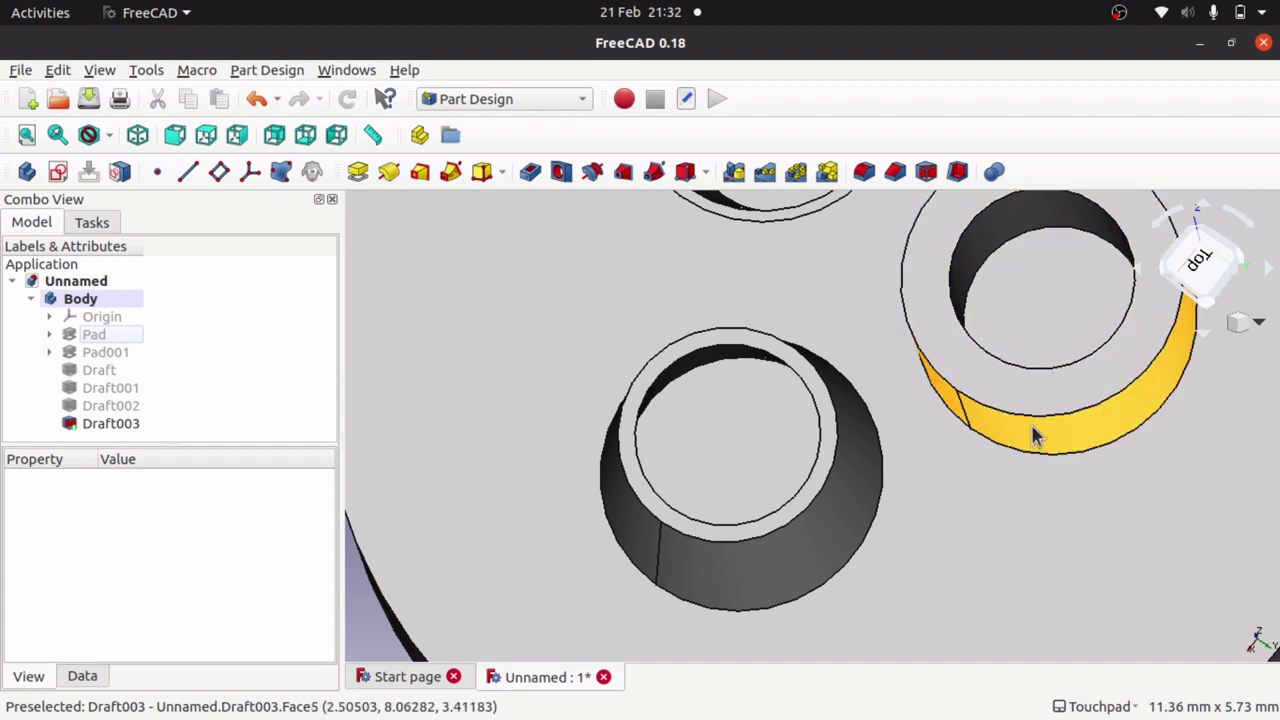
key("Down")
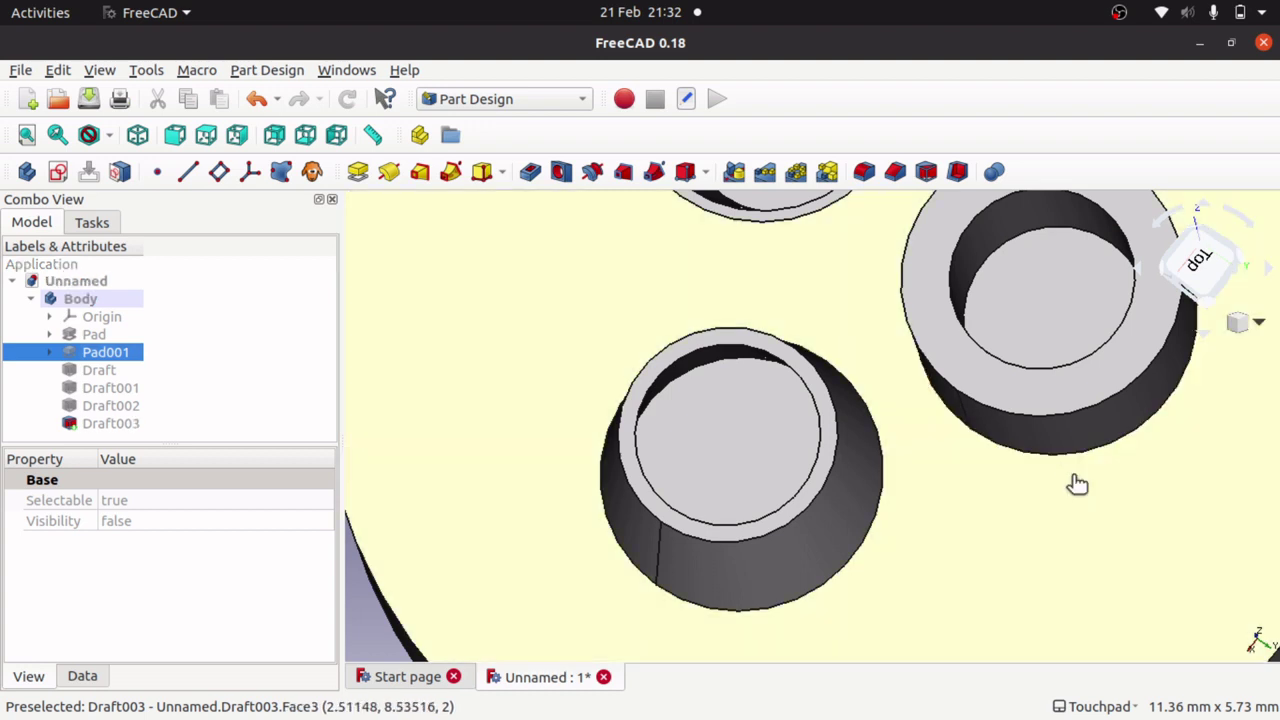
left_click(1072, 476)
key("Up")
key("Up")
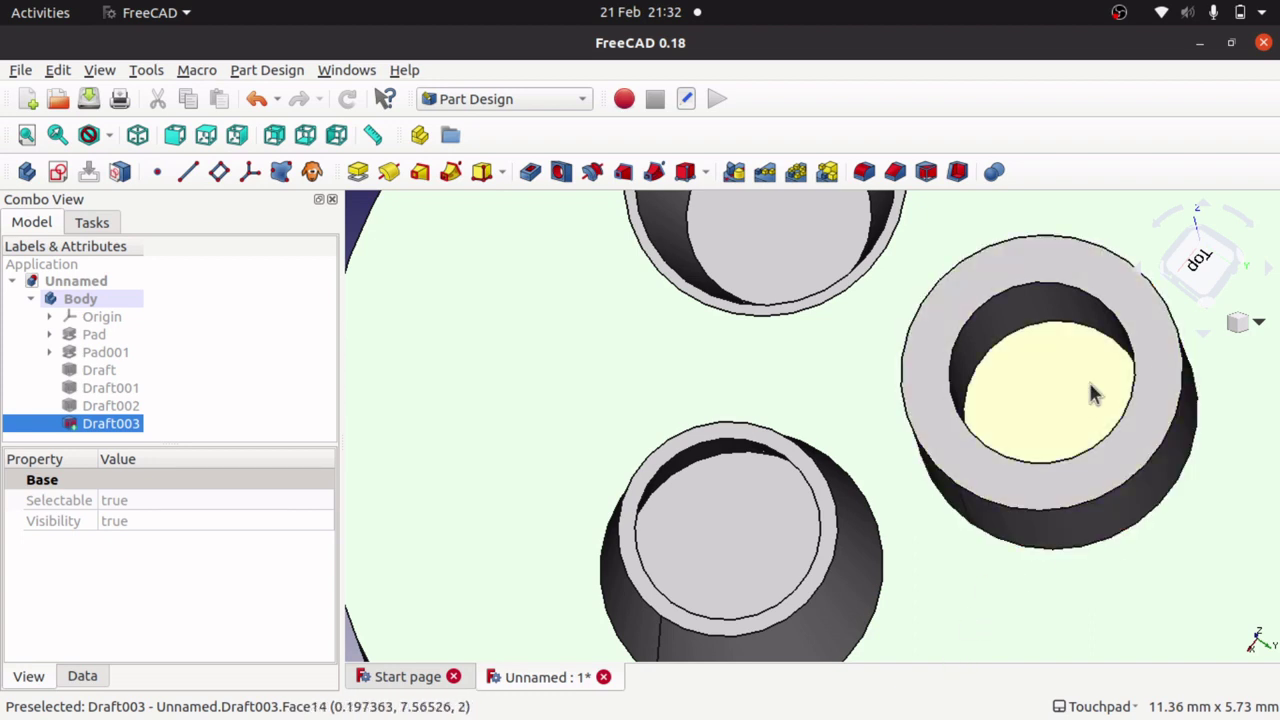
left_click(1019, 316)
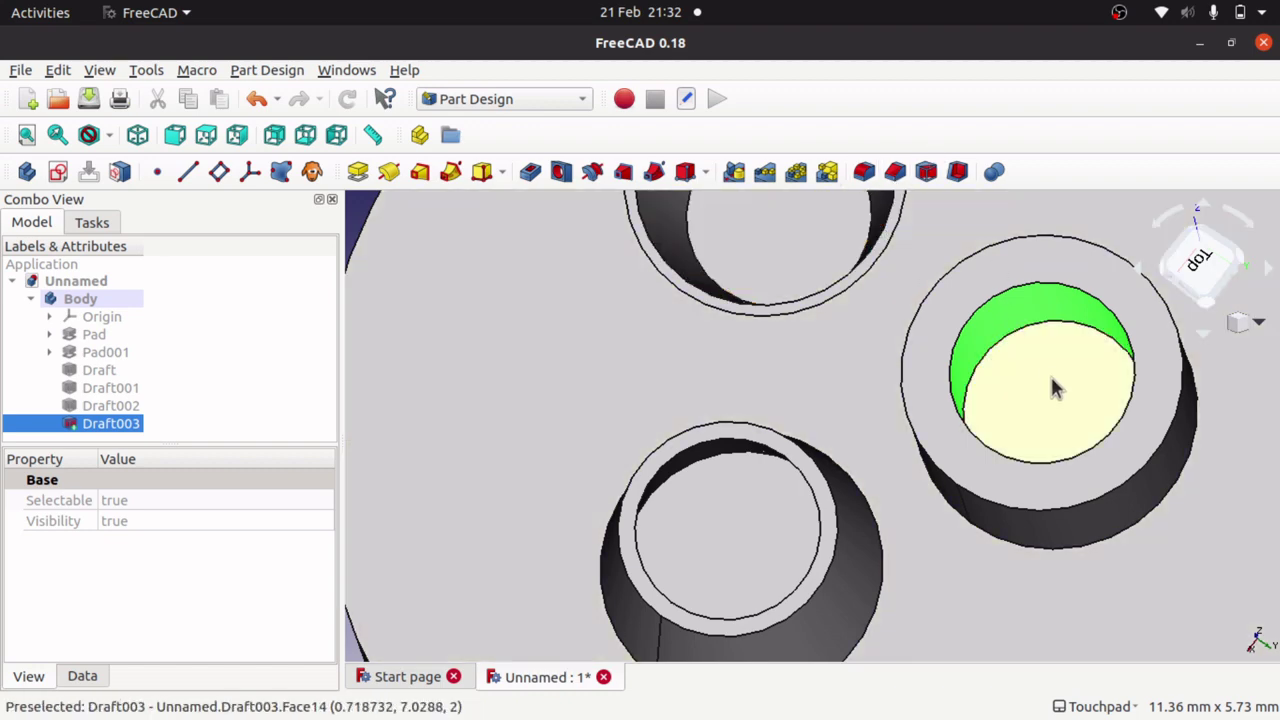
mouse_move(1047, 374)
left_mouse_down("alt")
mouse_move(1072, 413)
mouse_move(1057, 409)
mouse_move(1046, 363)
mouse_move(1029, 360)
left_mouse_up("alt")
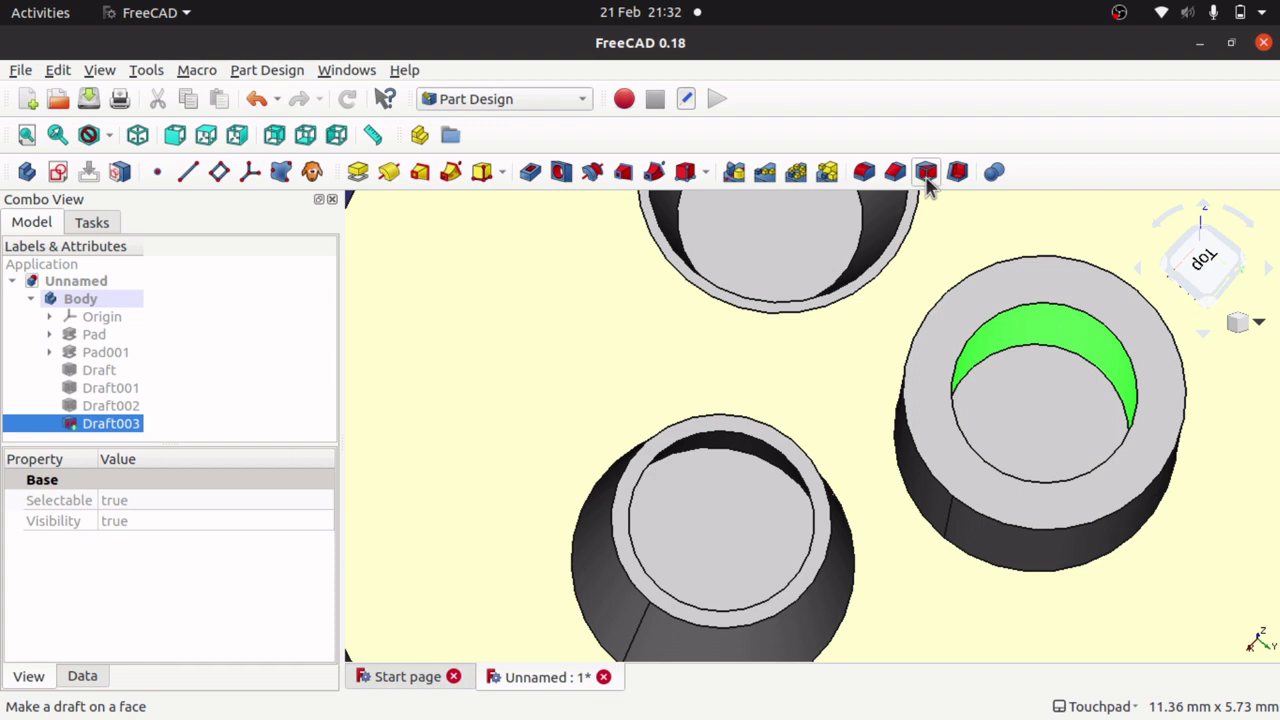
left_click(927, 176)
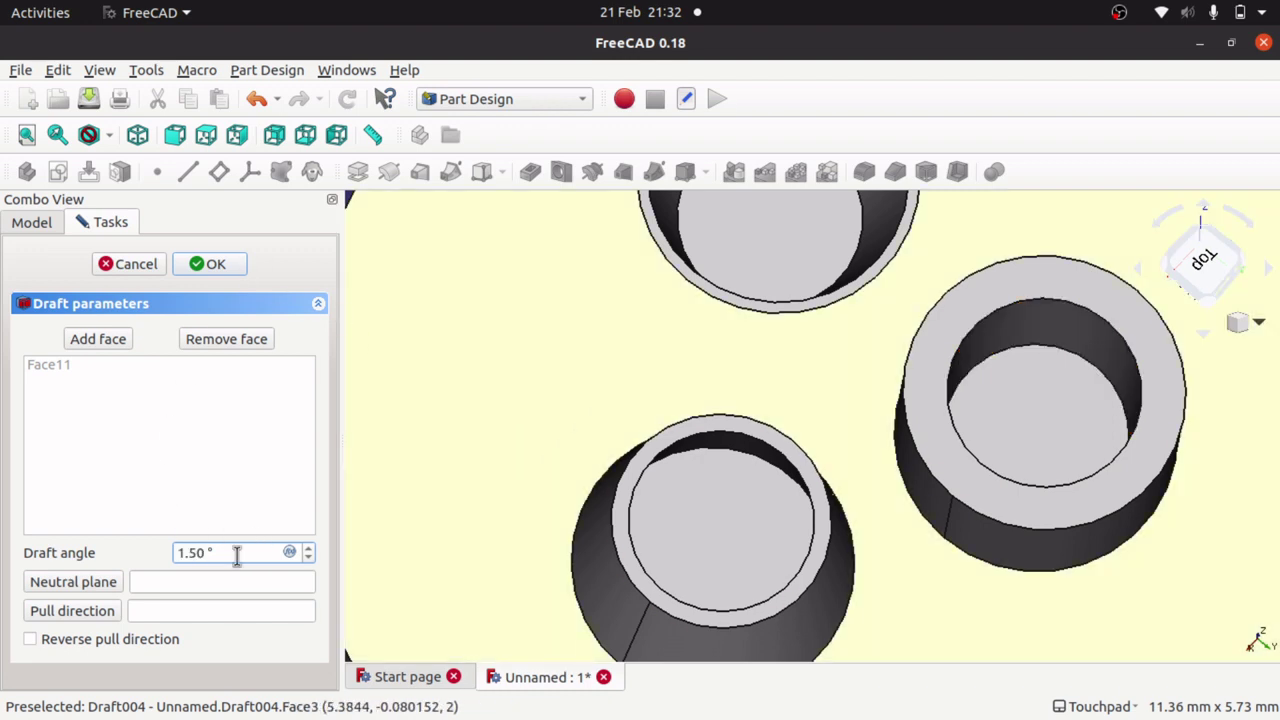
scroll(236, 556, "up", 3)
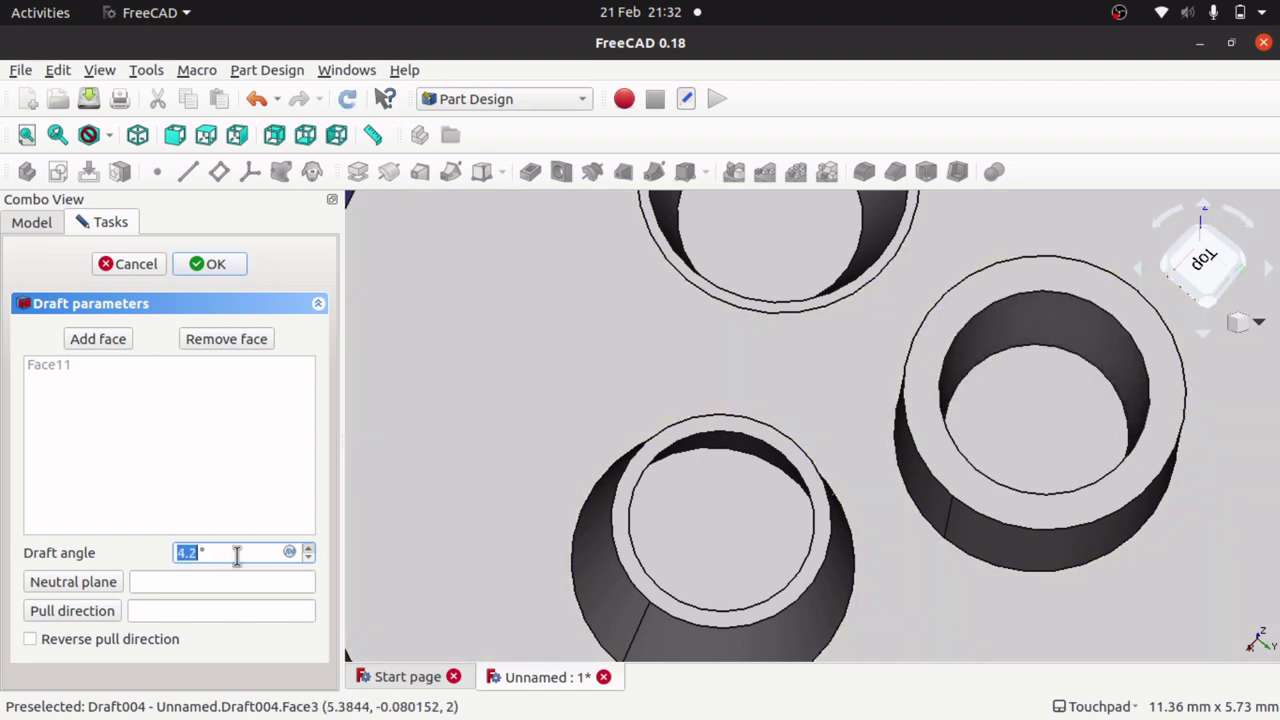
scroll(236, 556, "down", 3)
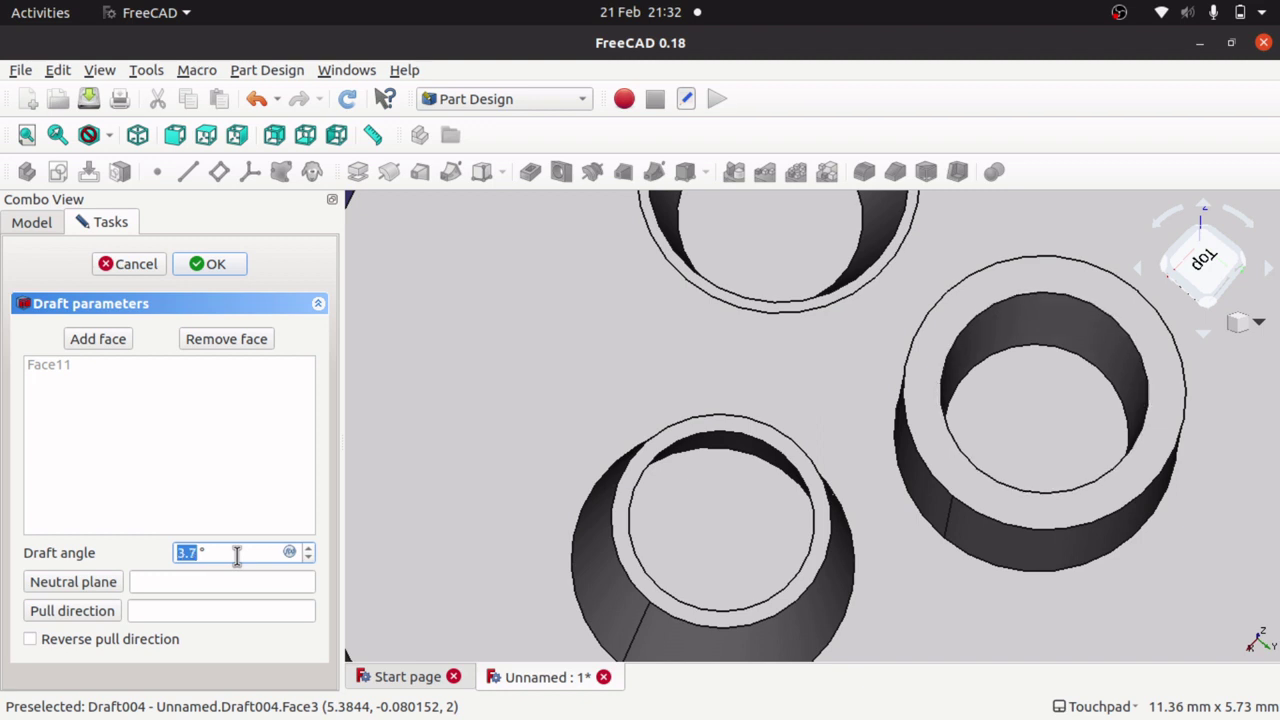
scroll(236, 556, "up", 5)
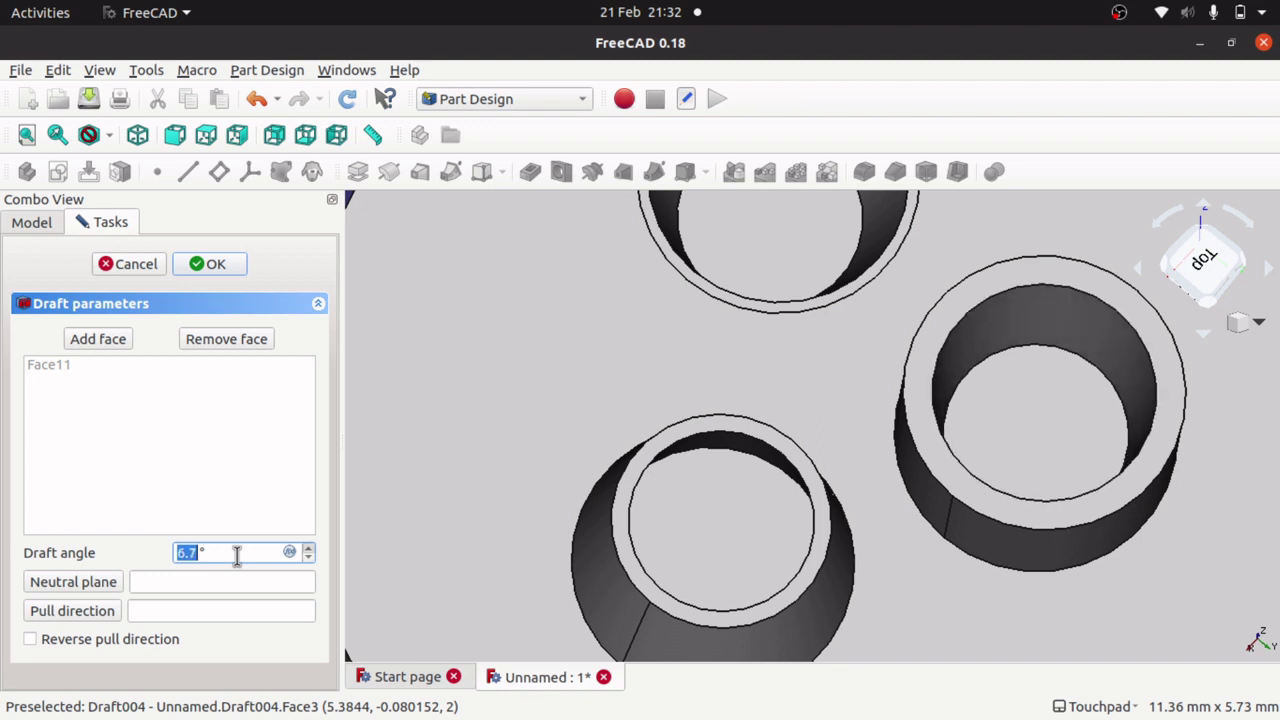
- Set the floor of the third boss's hole as the neutral plane and bring the draft angle to 9.2°
left_click(76, 584)
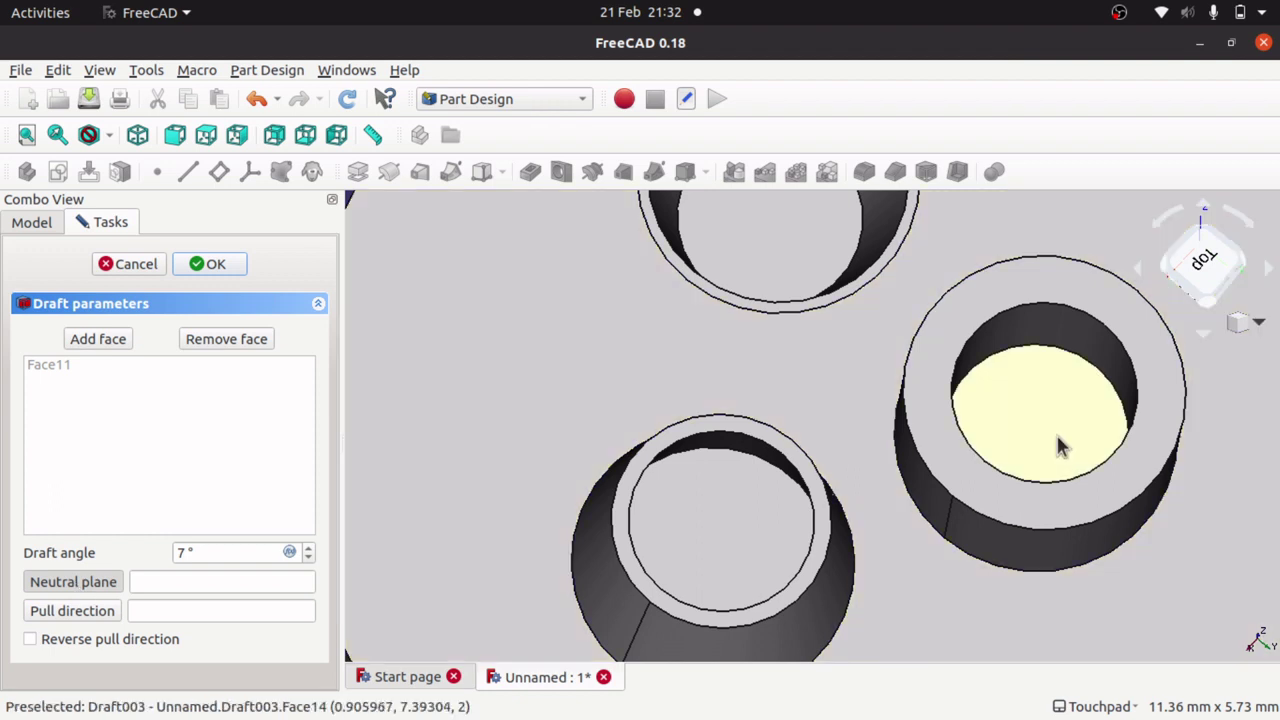
left_click(1062, 446)
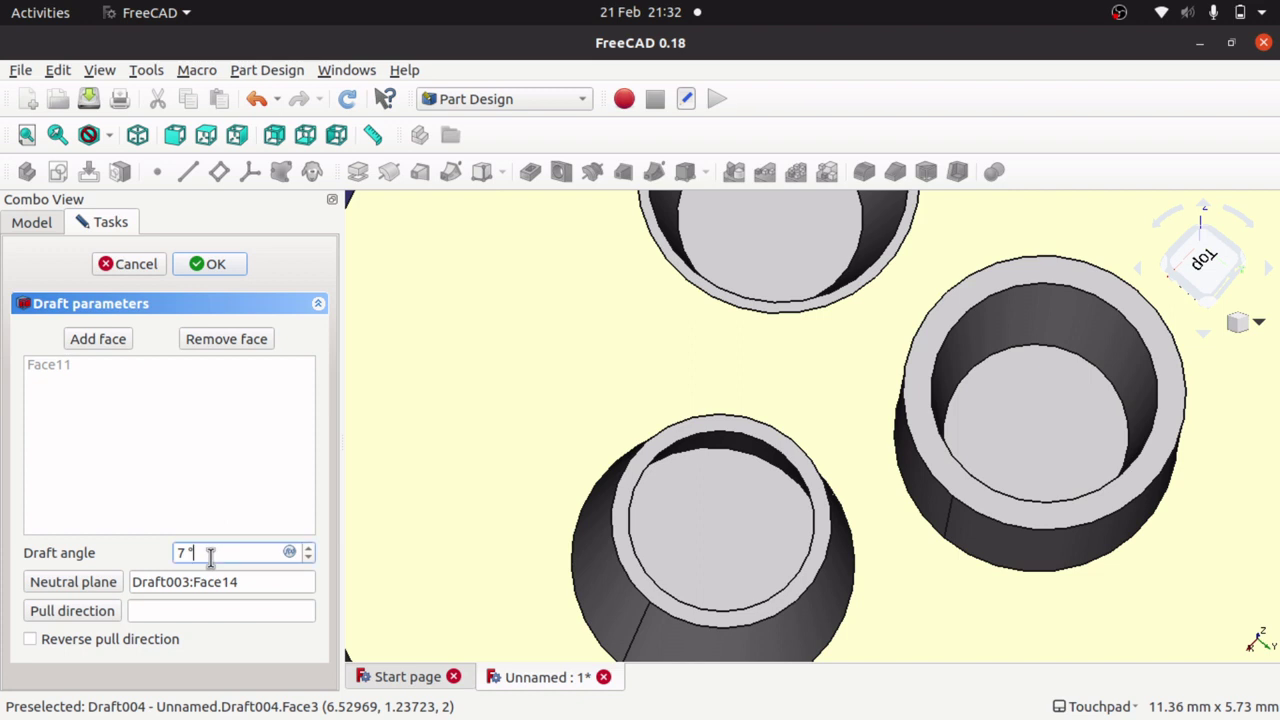
key("Up")
key("Up")
key("Up")
key("Up")
key("Up")
key("Up")
key("Up")
key("Up")
key("Up")
key("Up")
key("Up")
key("Up")
key("Up")
key("Up")
key("Up")
key("Up")
key("Up")
key("Up")
key("Up")
key("Up")
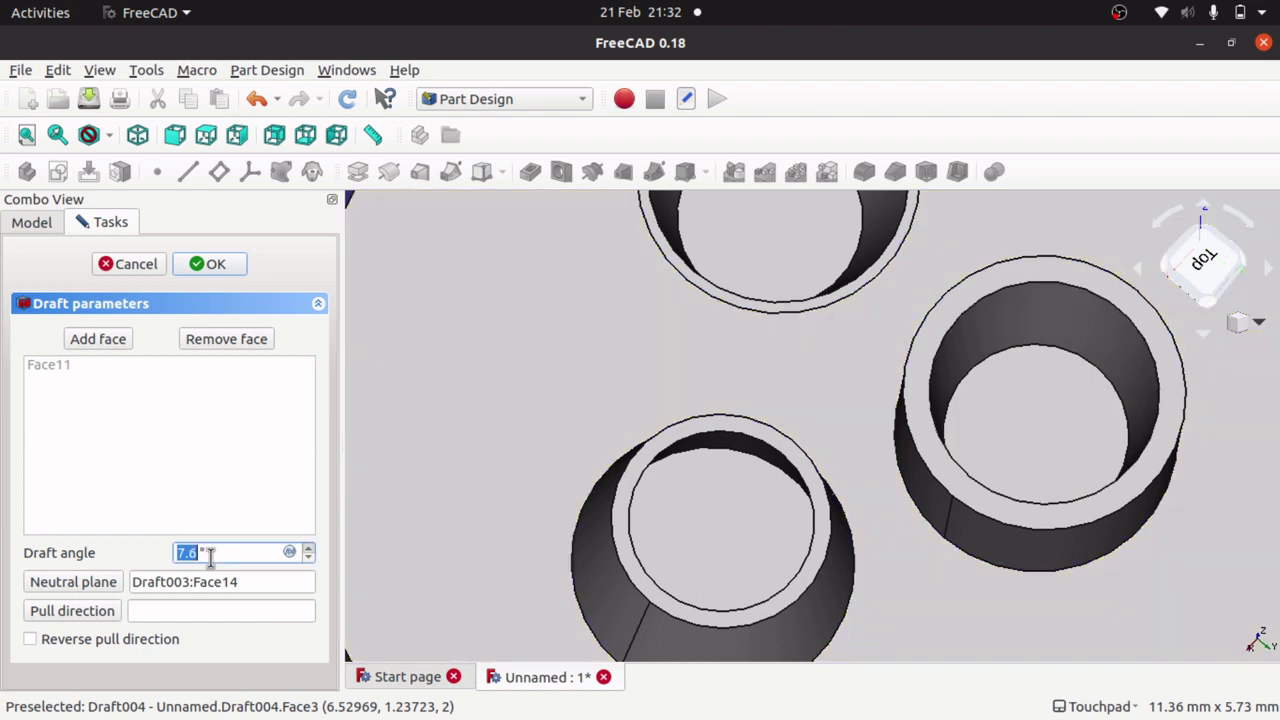
scroll(210, 558, "up", 3)
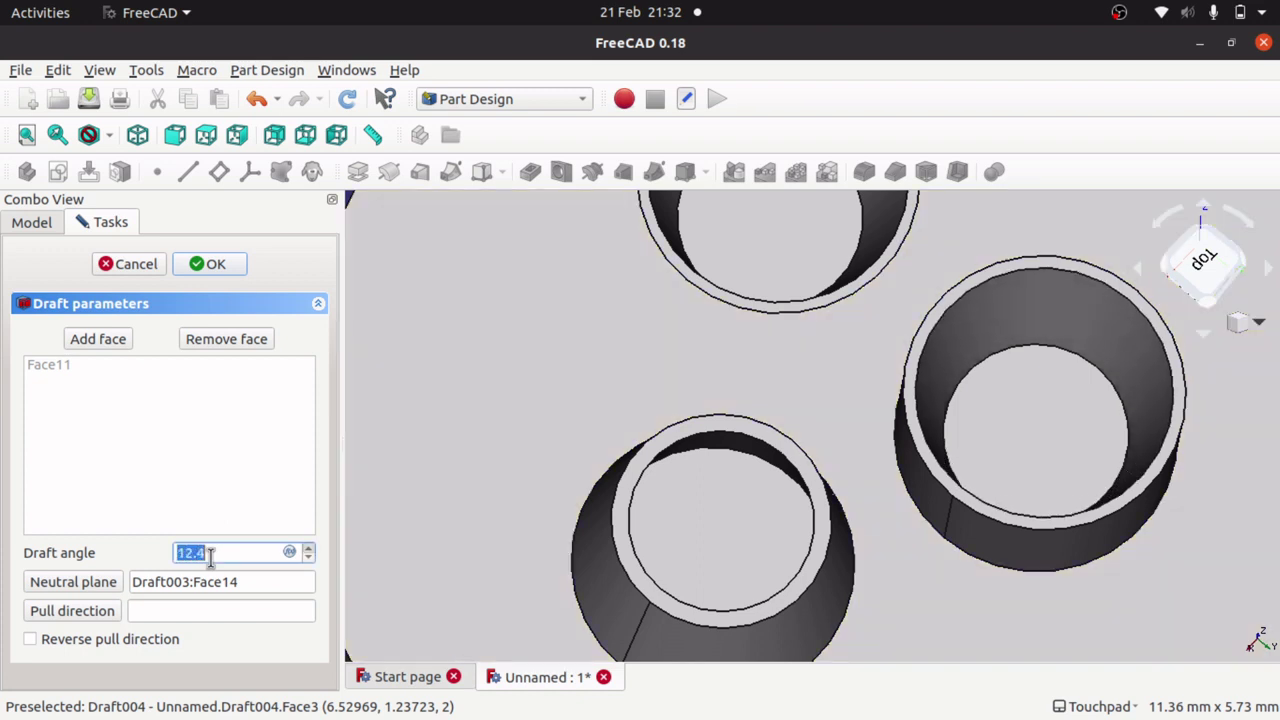
scroll(210, 558, "down", 5)
scroll(210, 558, "down", 1)
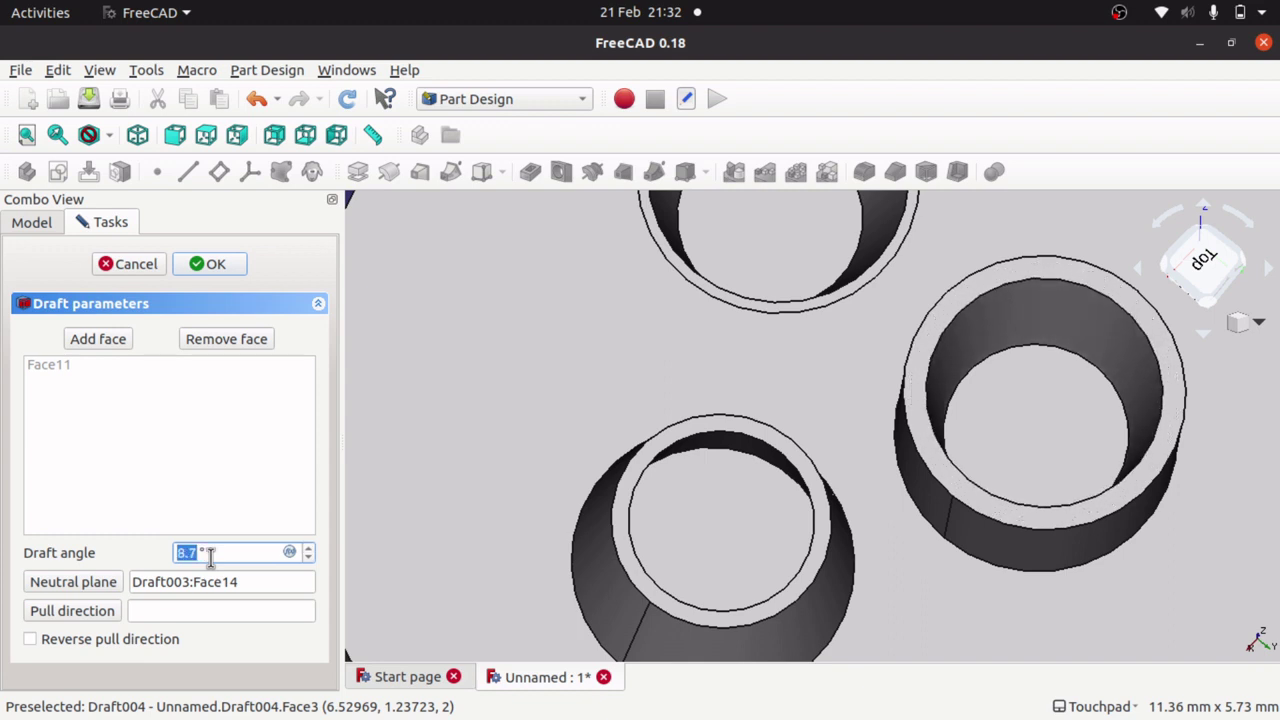
scroll(210, 558, "up", 5)
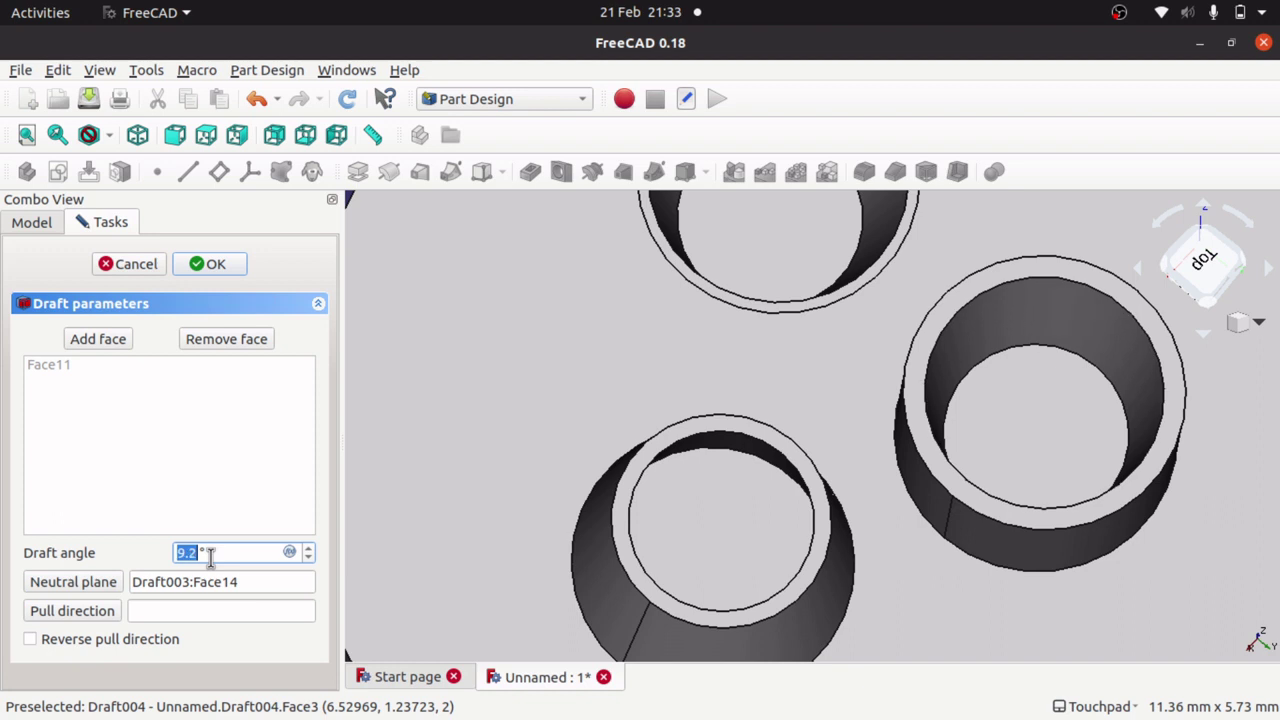
- Set the third boss's top rim as the neutral plane and accept its inner wall draft at 27.7°
left_click(104, 586)
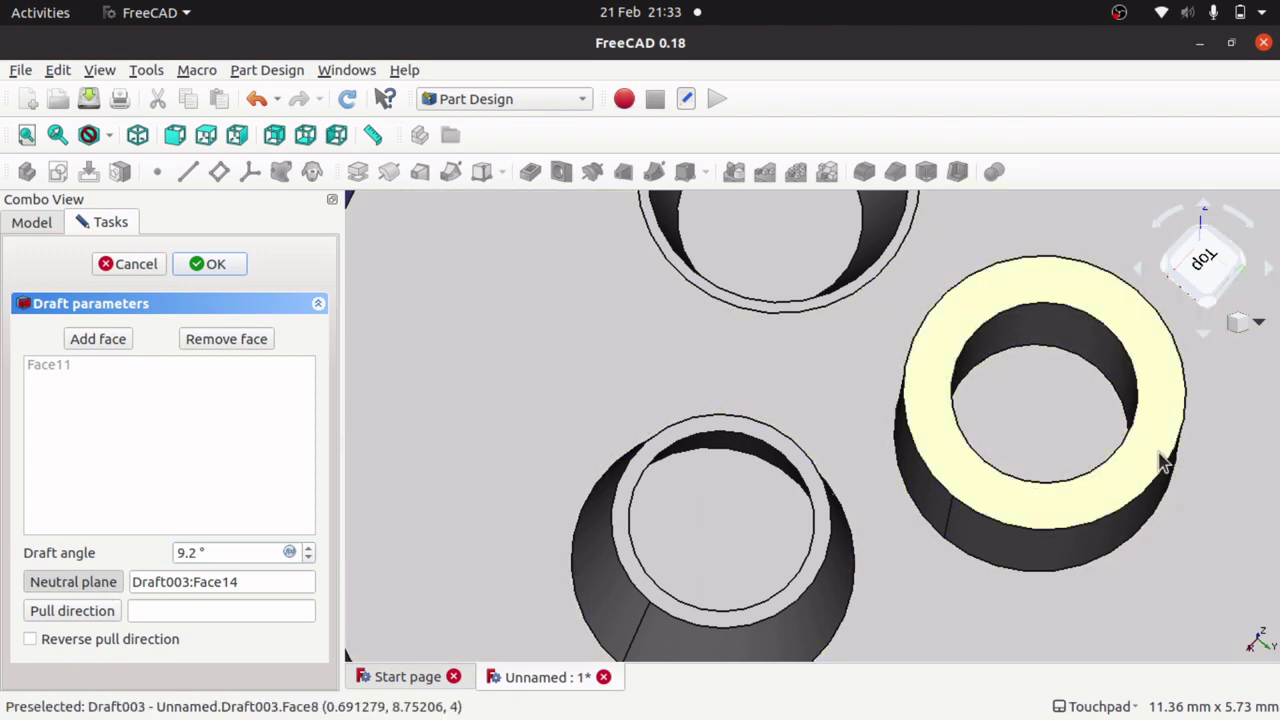
left_click(1143, 455)
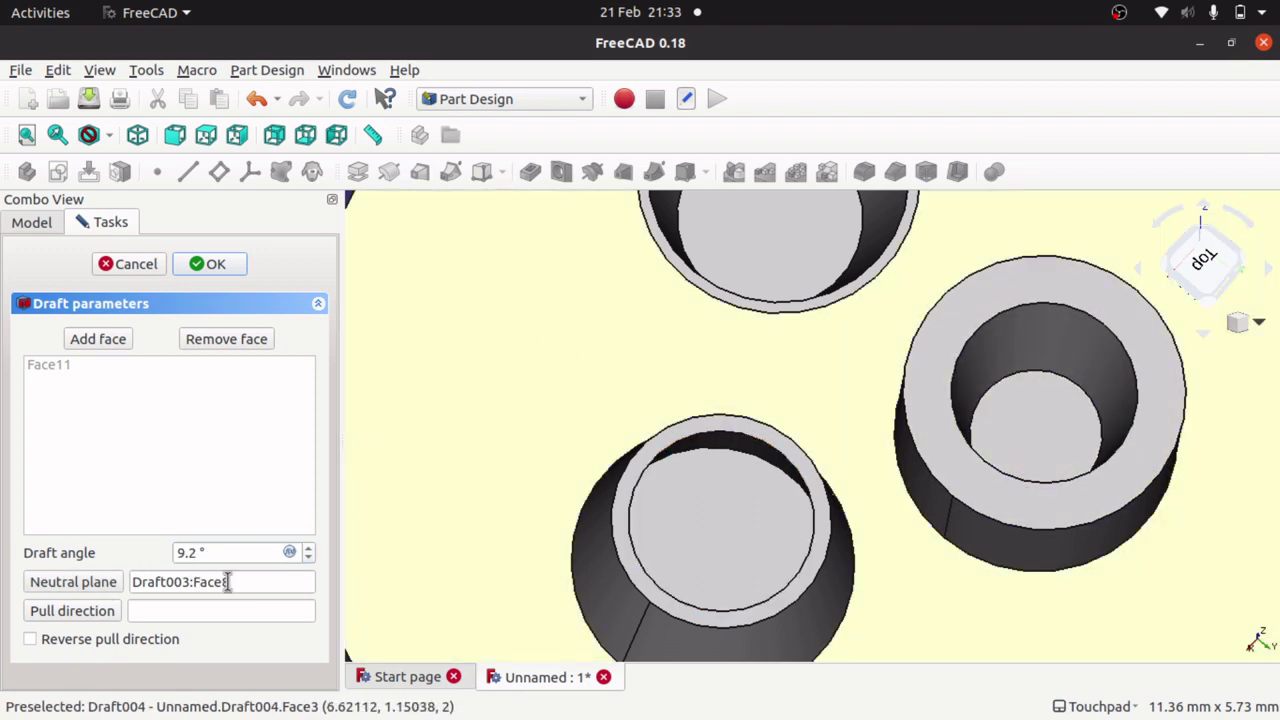
left_click(230, 552)
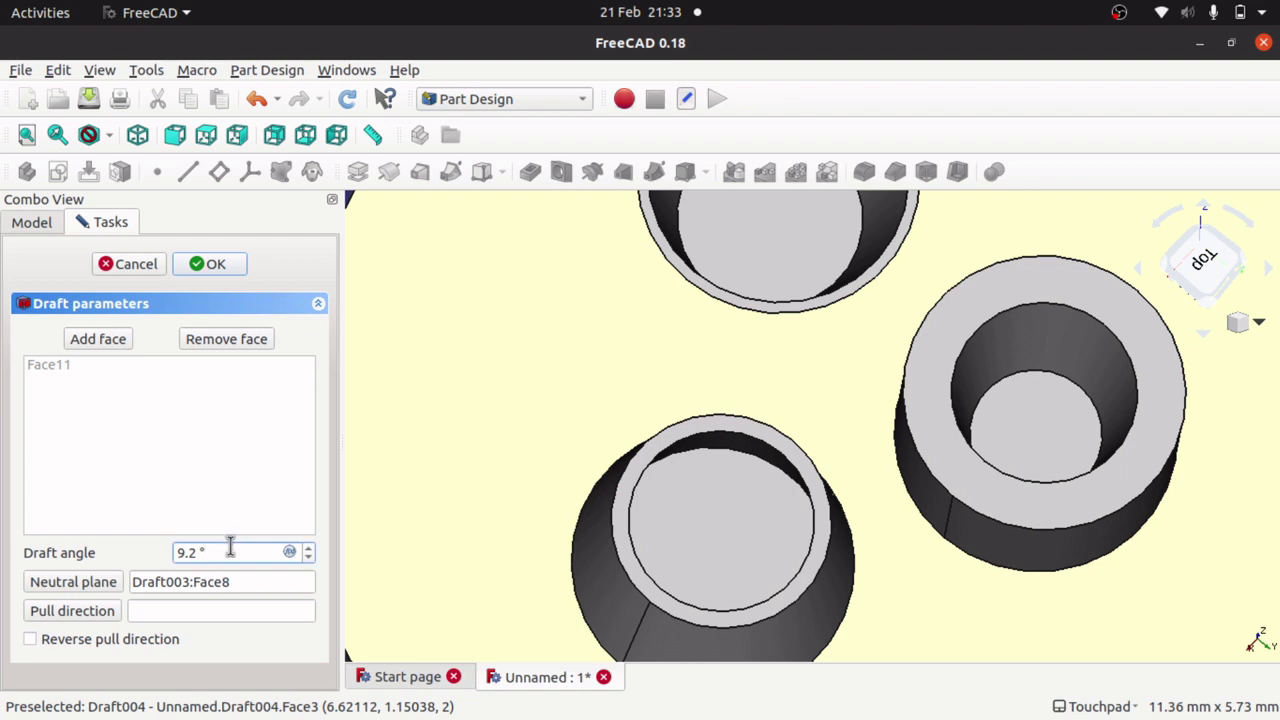
scroll(230, 548, "up", 20)
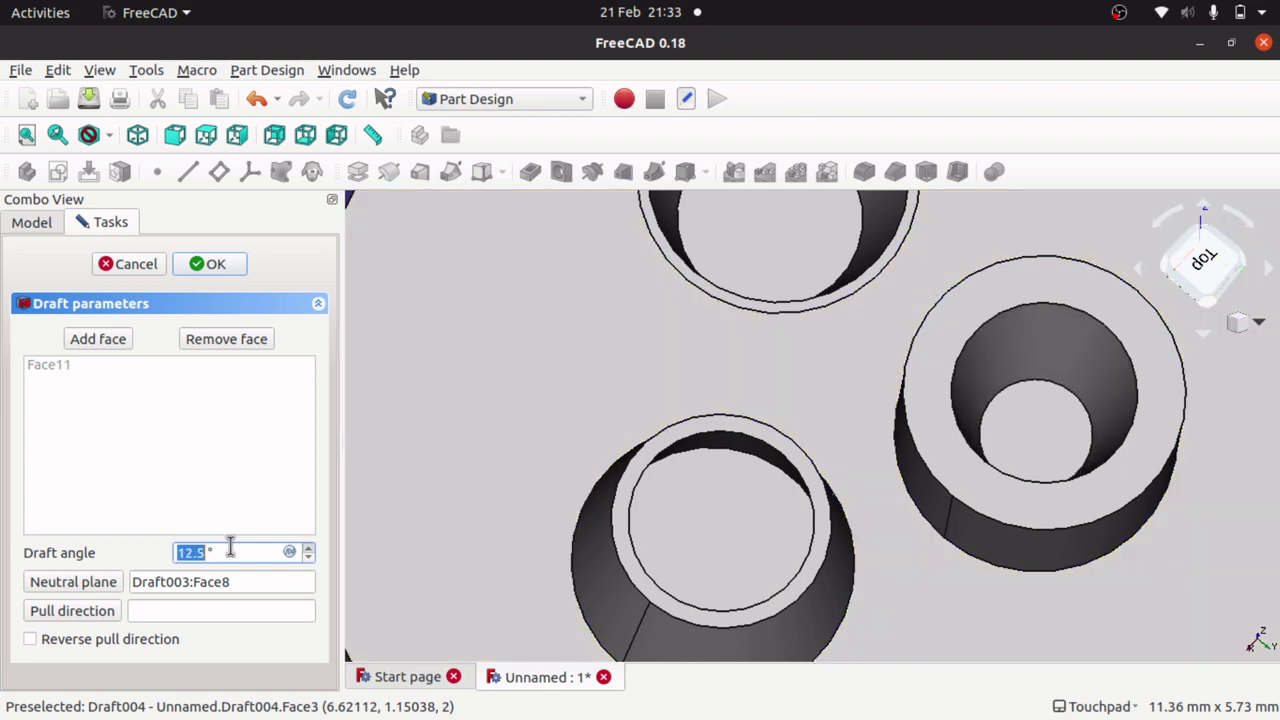
scroll(230, 548, "up", 20)
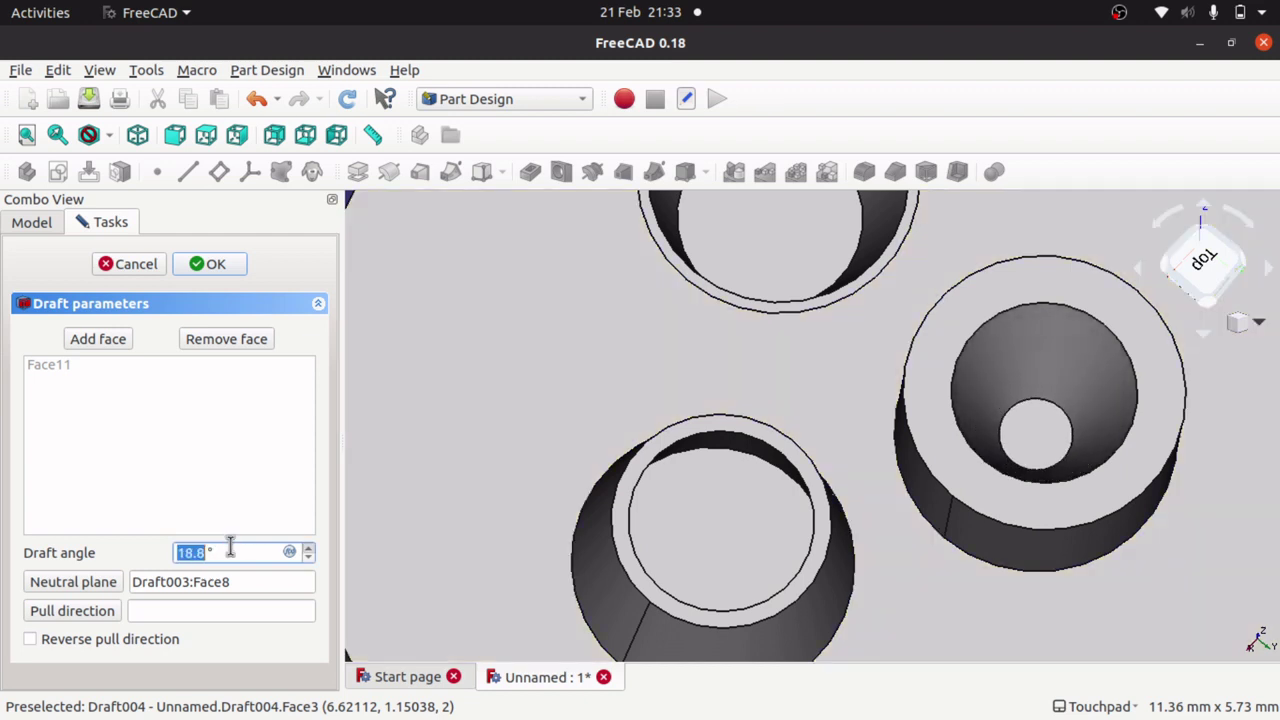
scroll(230, 548, "up", 20)
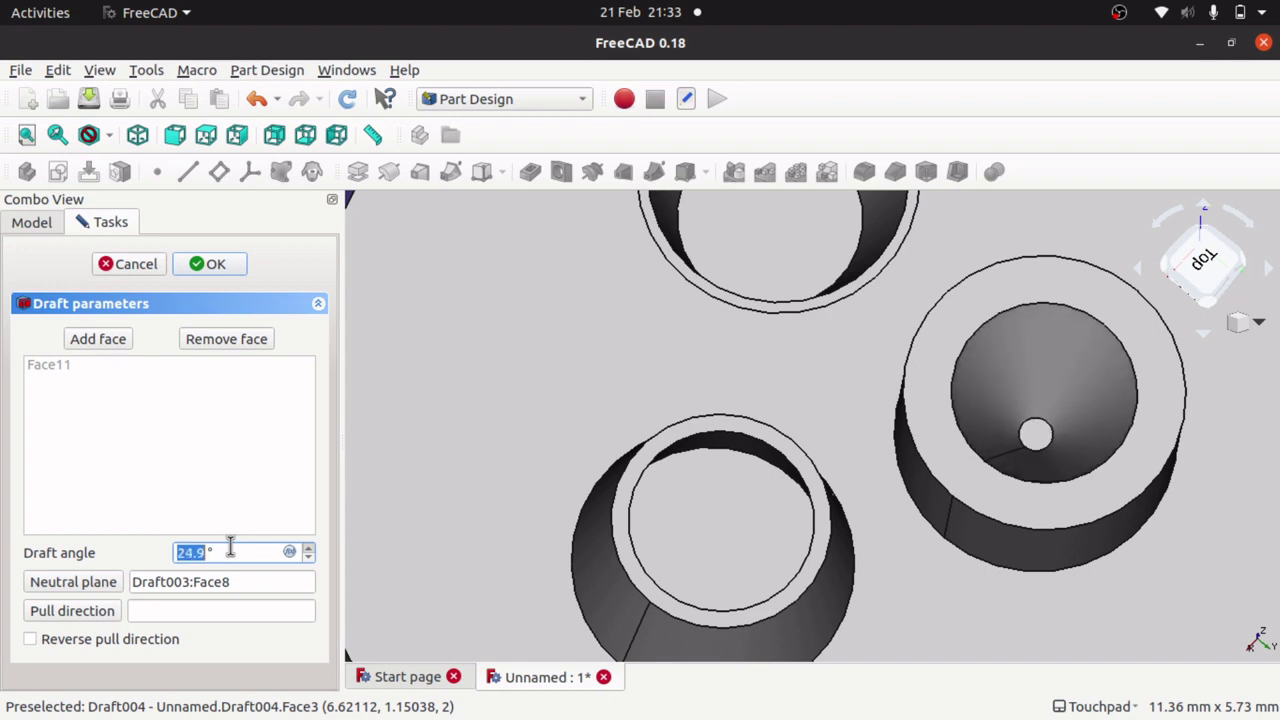
scroll(230, 548, "up", 19)
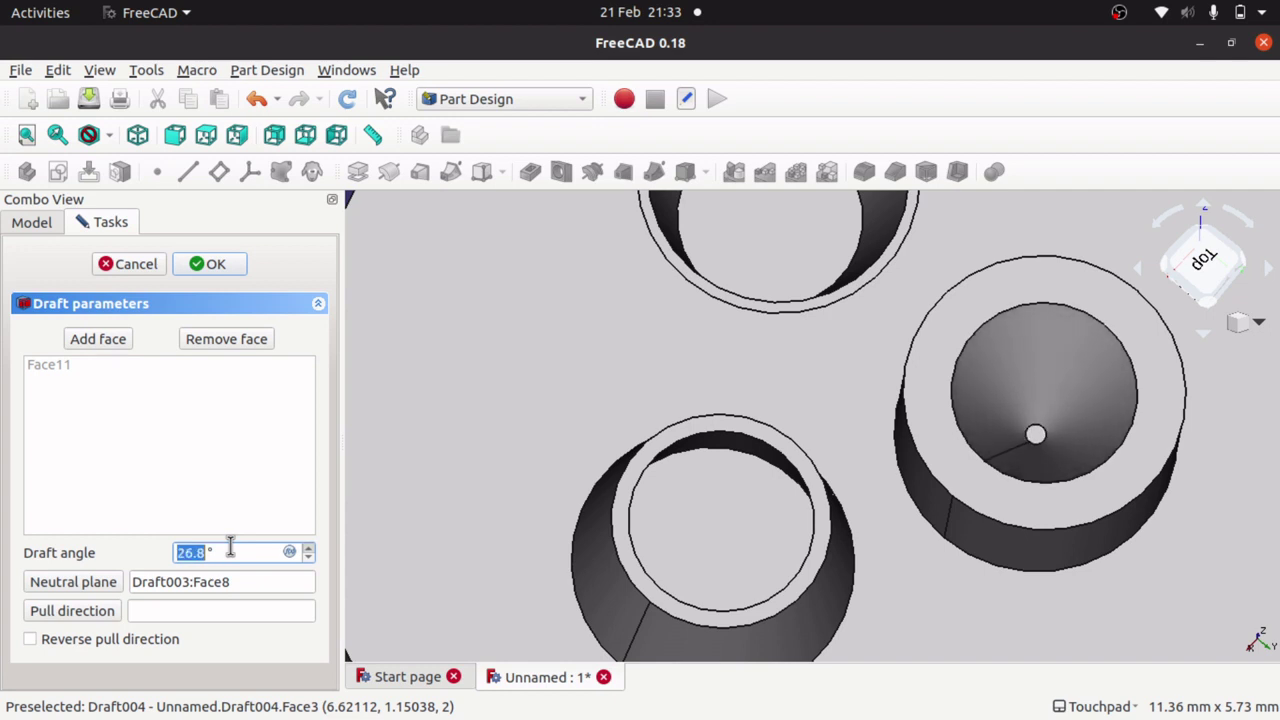
scroll(230, 548, "up", 9)
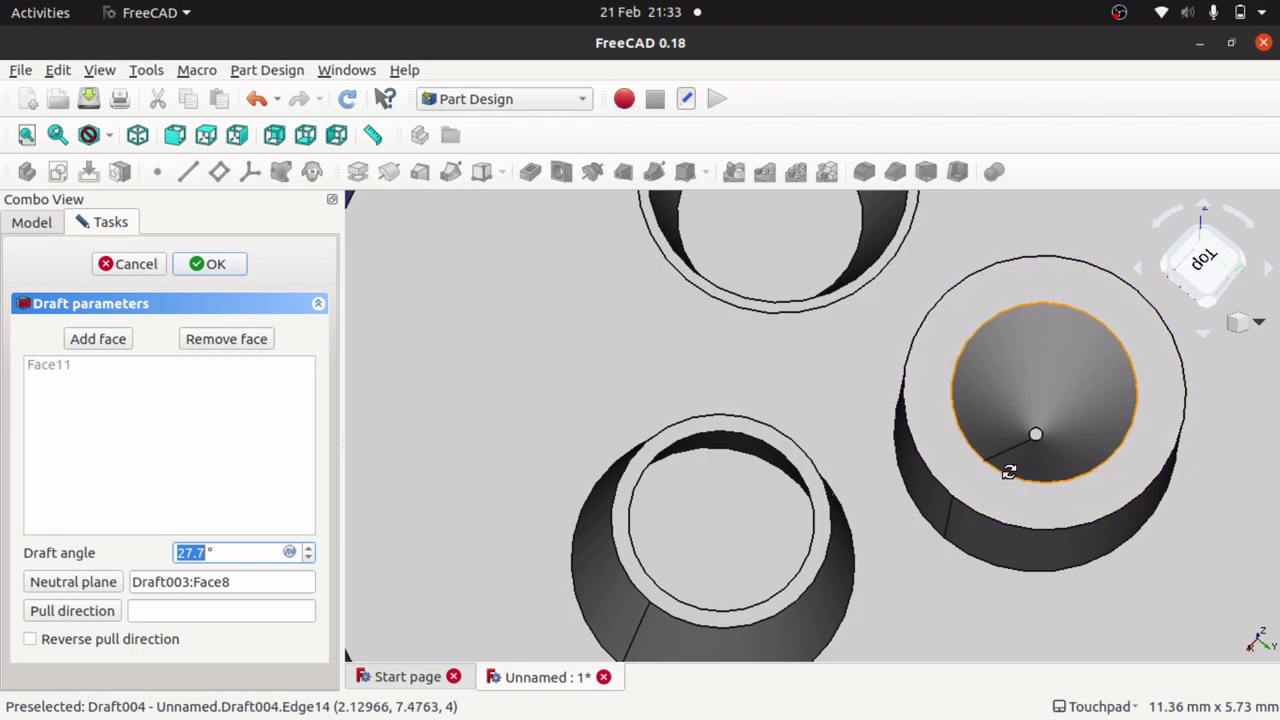
left_click_drag(1009, 472, 1010, 433, "shift")
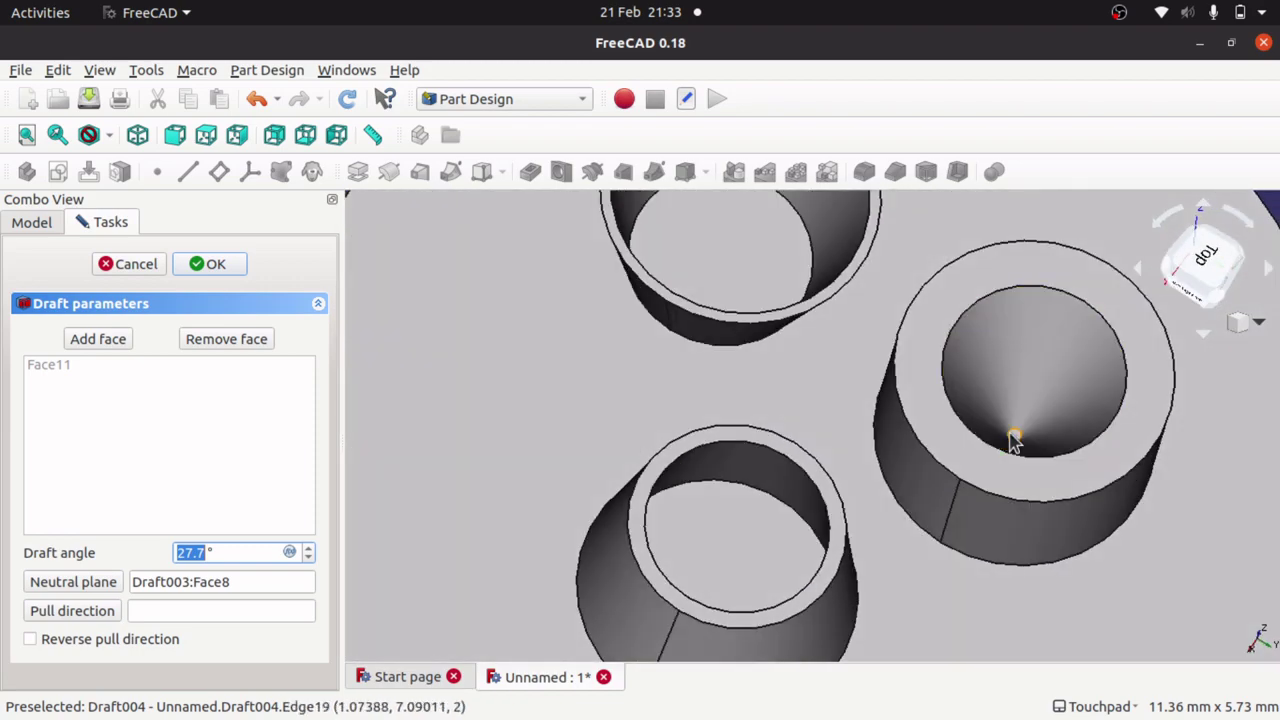
middle_click_drag(1014, 434, 1043, 528)
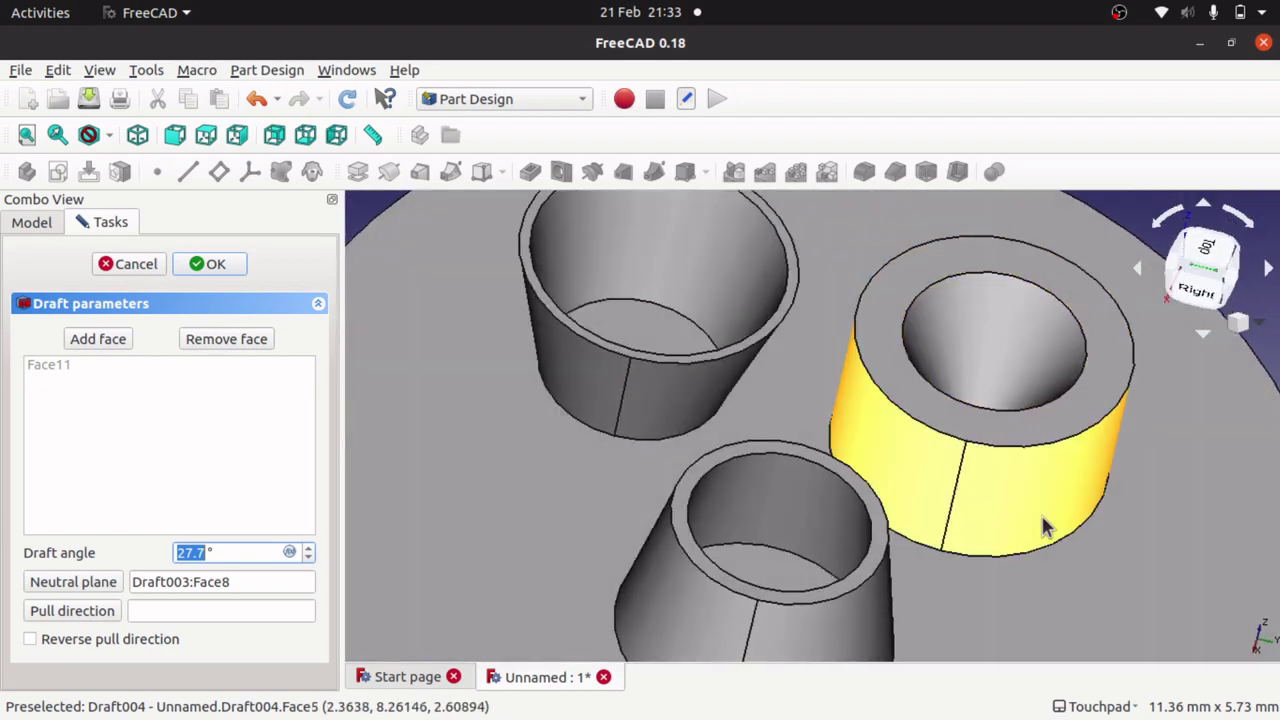
left_click(1043, 528)
left_click(228, 266)
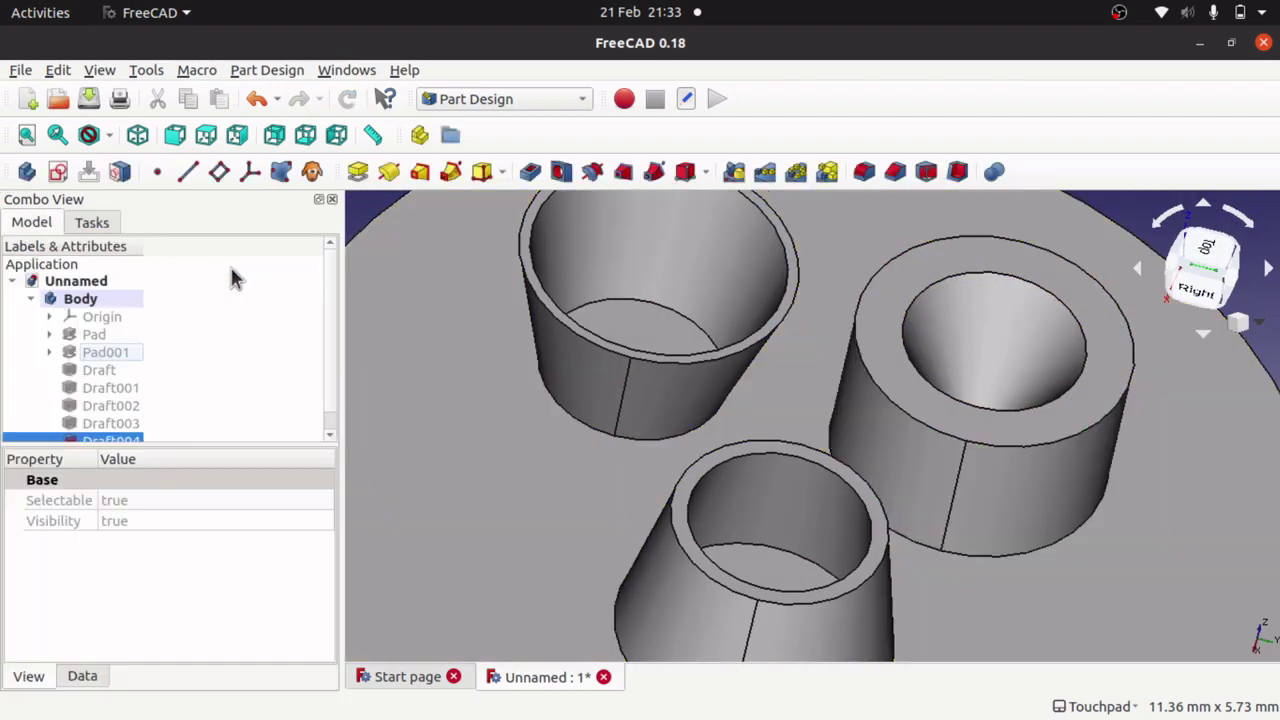
- Start a draft on the third boss's outer wall with its top rim as the neutral plane
middle_click_drag(894, 380, 922, 380)
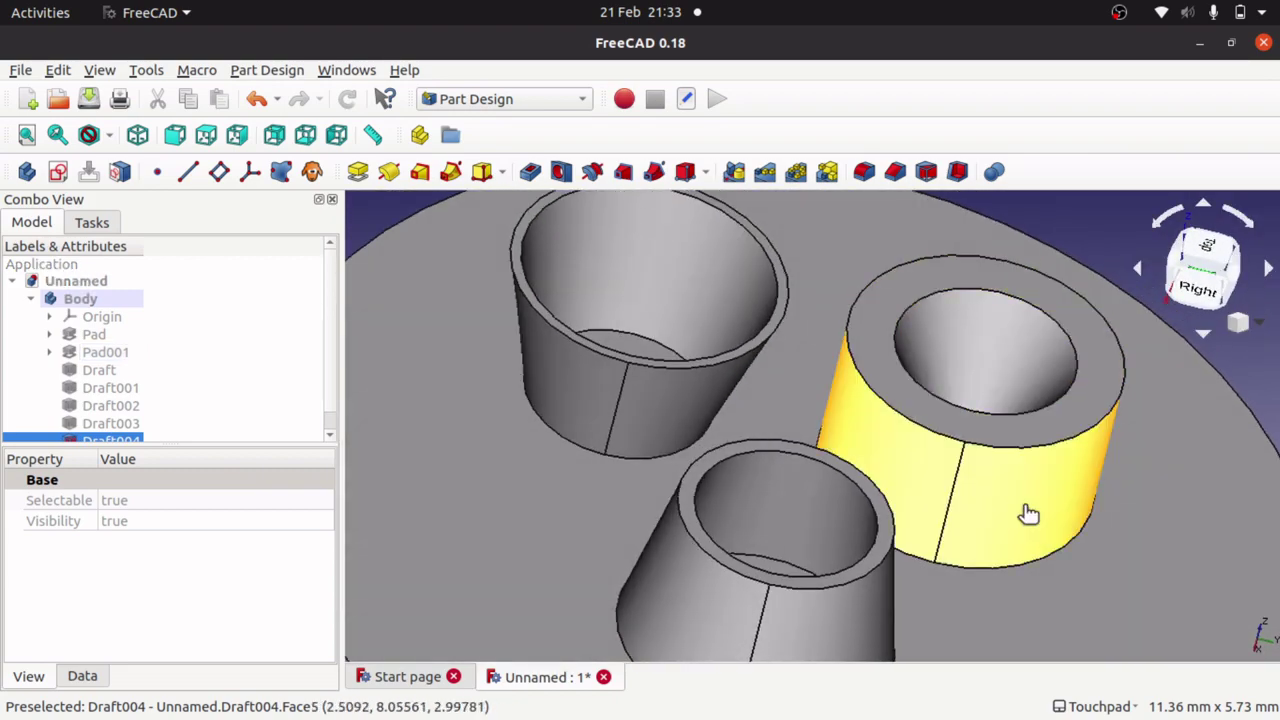
double_click(1025, 511)
left_click(1001, 516)
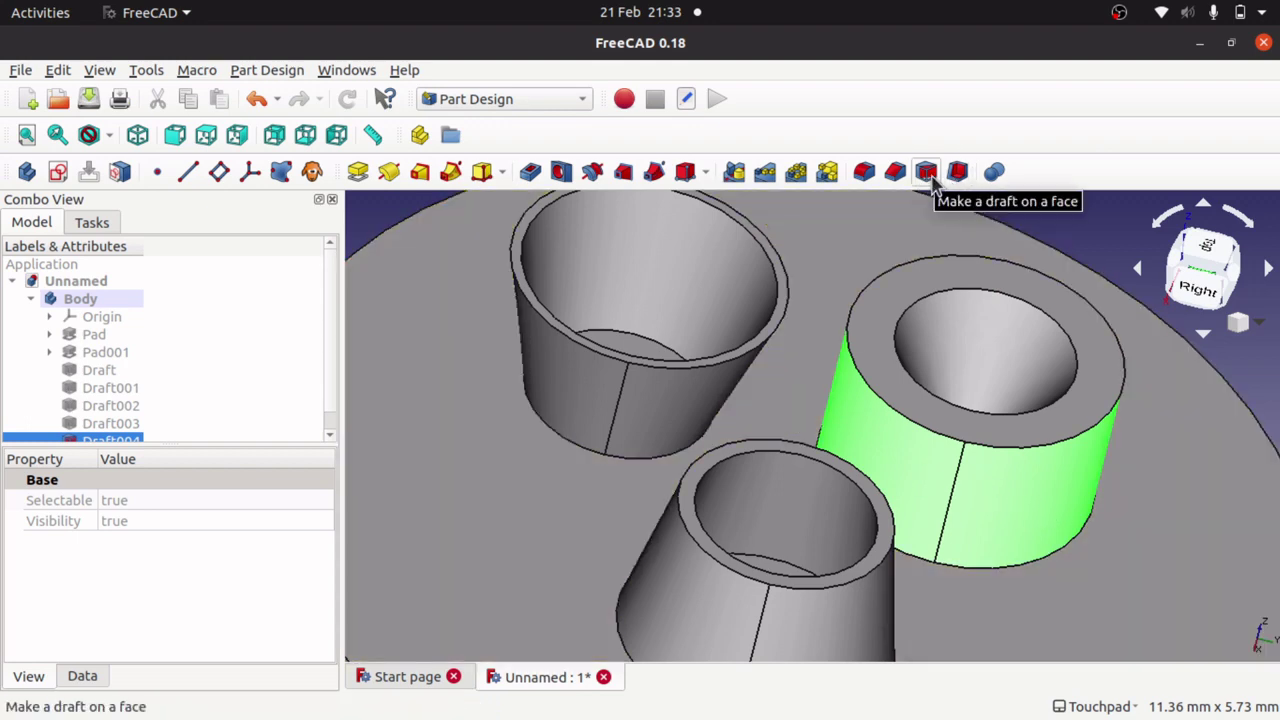
left_click(926, 173)
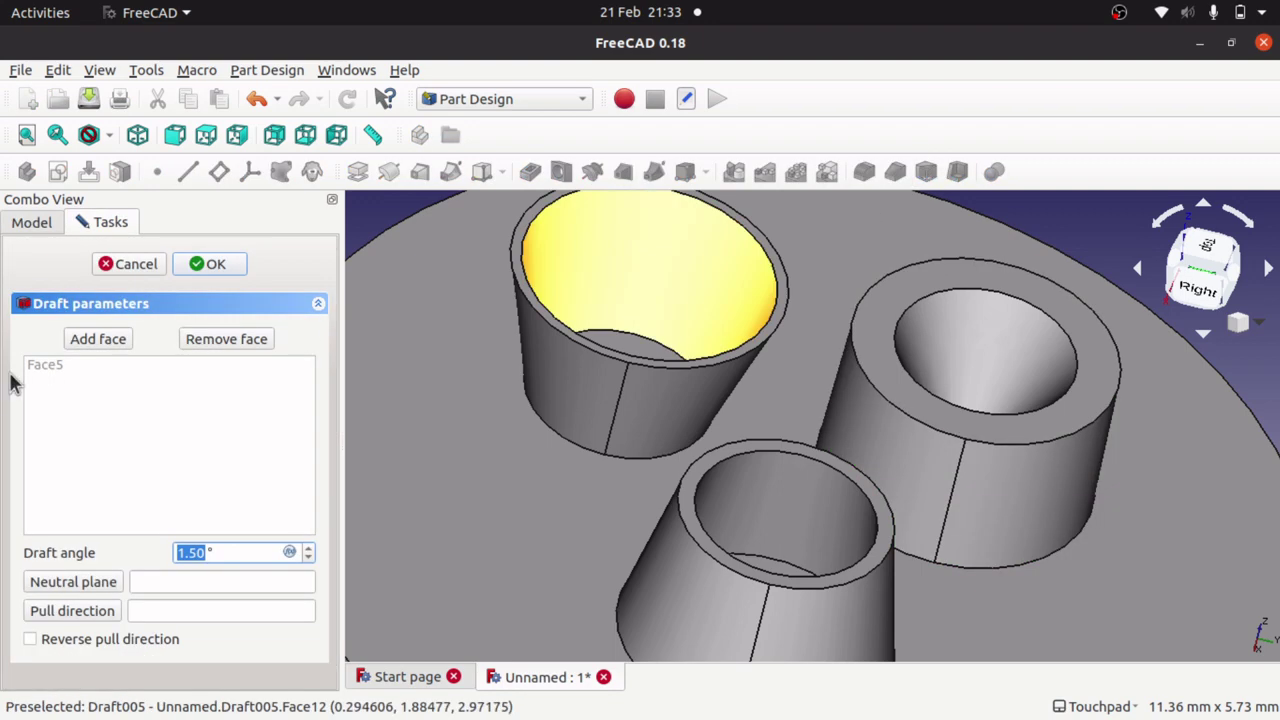
left_click(86, 588)
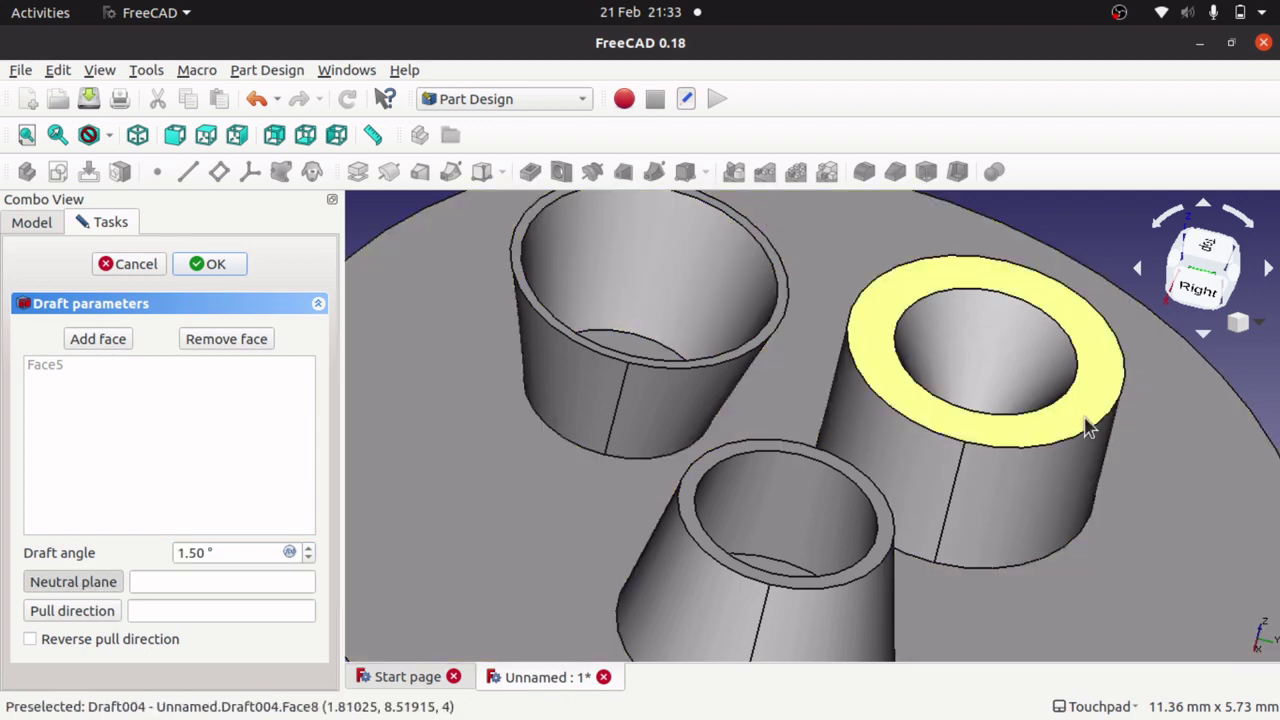
left_click(1087, 424)
- Raise the draft angle of the third boss's outer wall to 21.2° and accept the draft
left_click(238, 557)
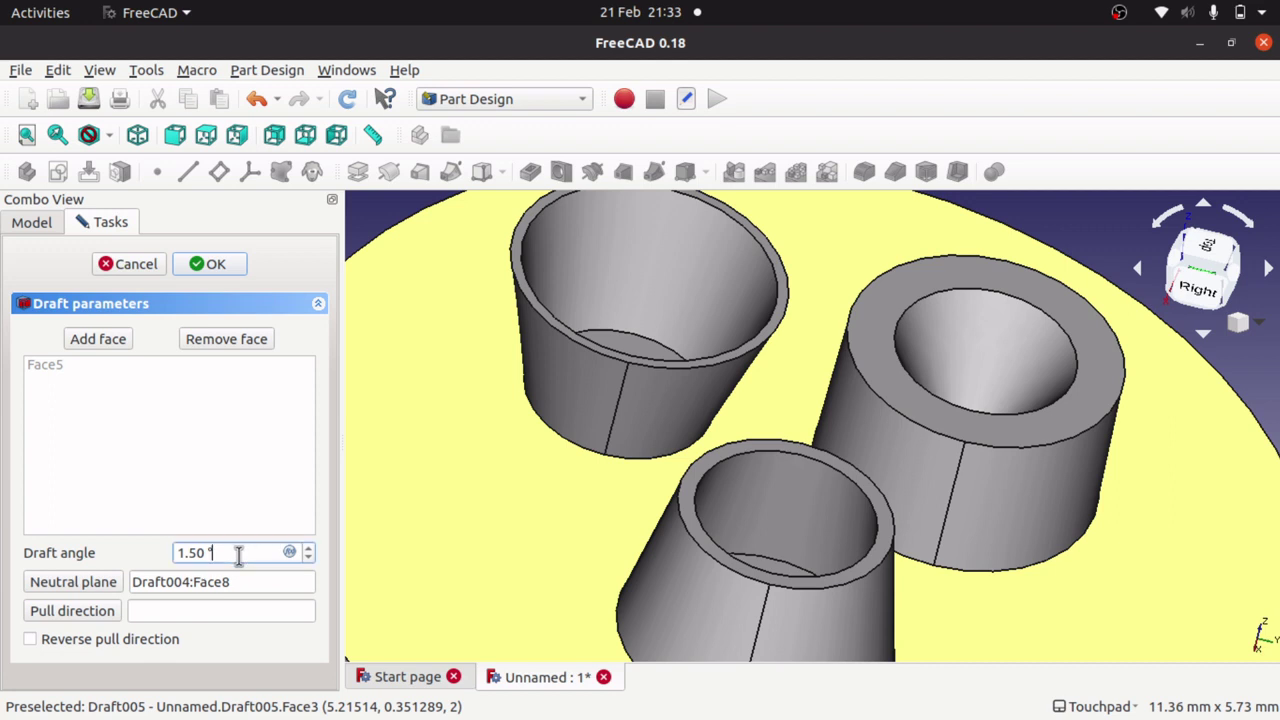
scroll(238, 557, "up", 20)
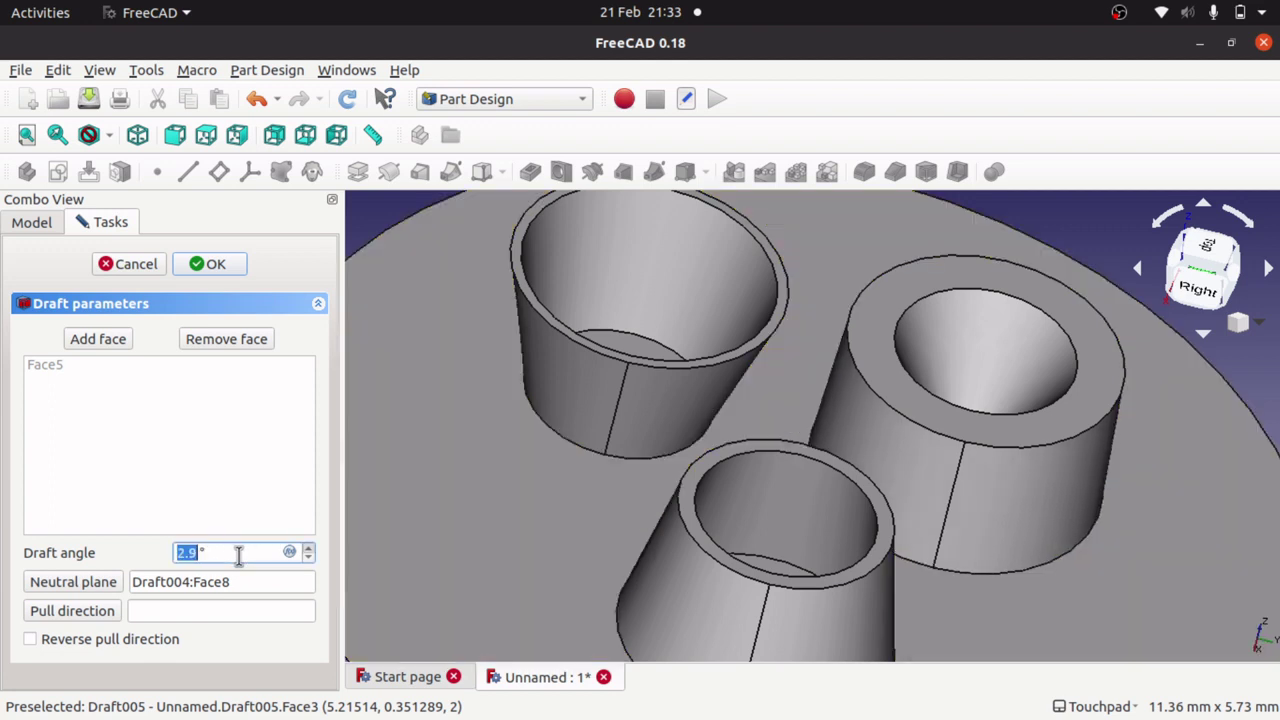
scroll(238, 557, "up", 20)
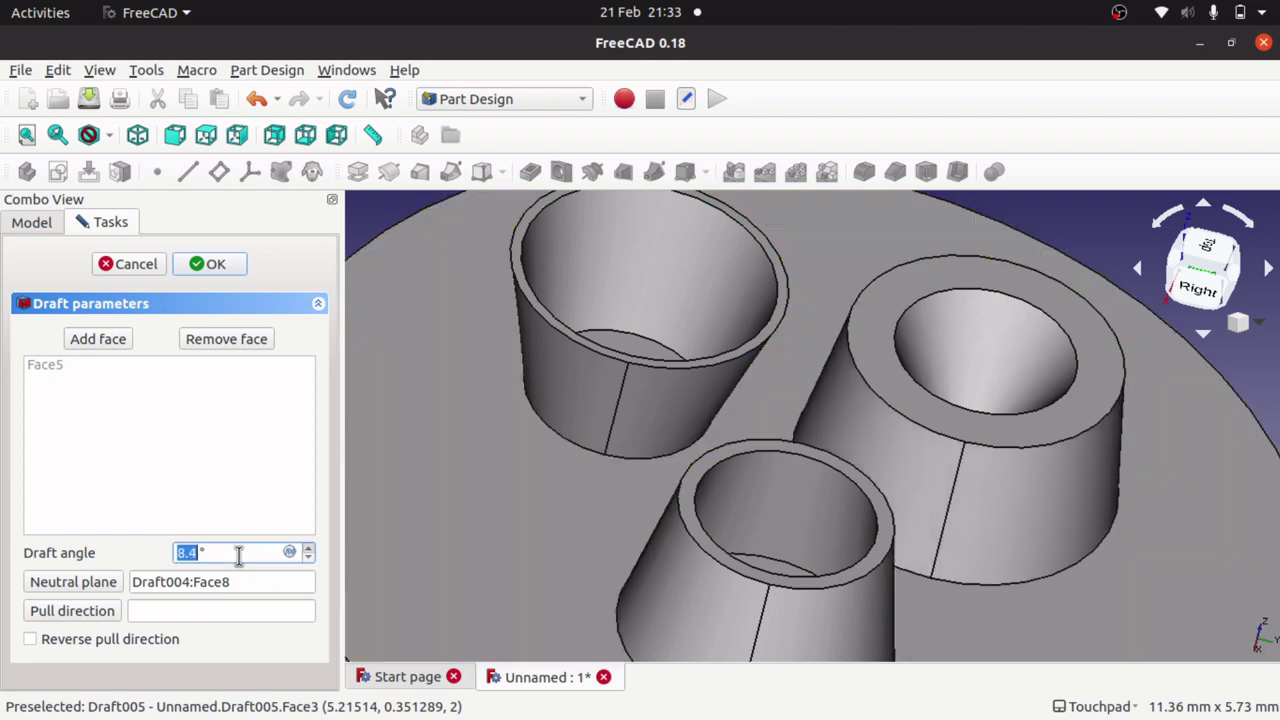
scroll(238, 557, "up", 20)
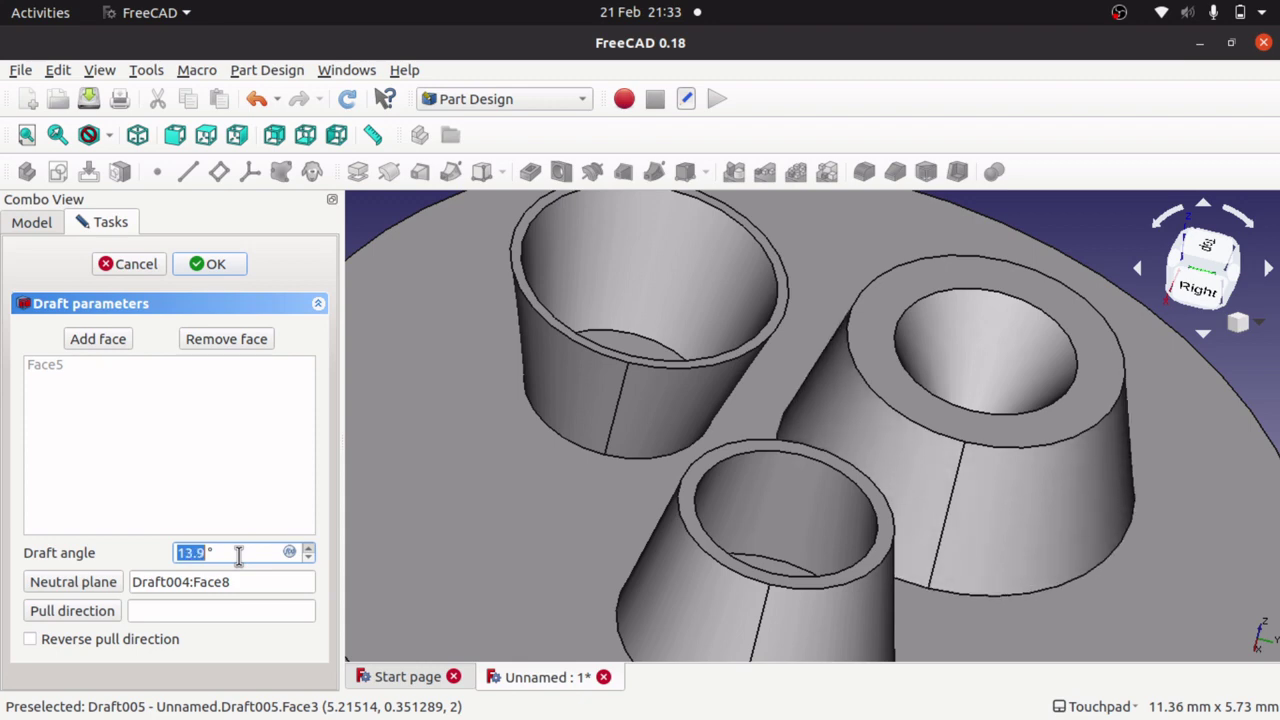
scroll(238, 557, "up", 20)
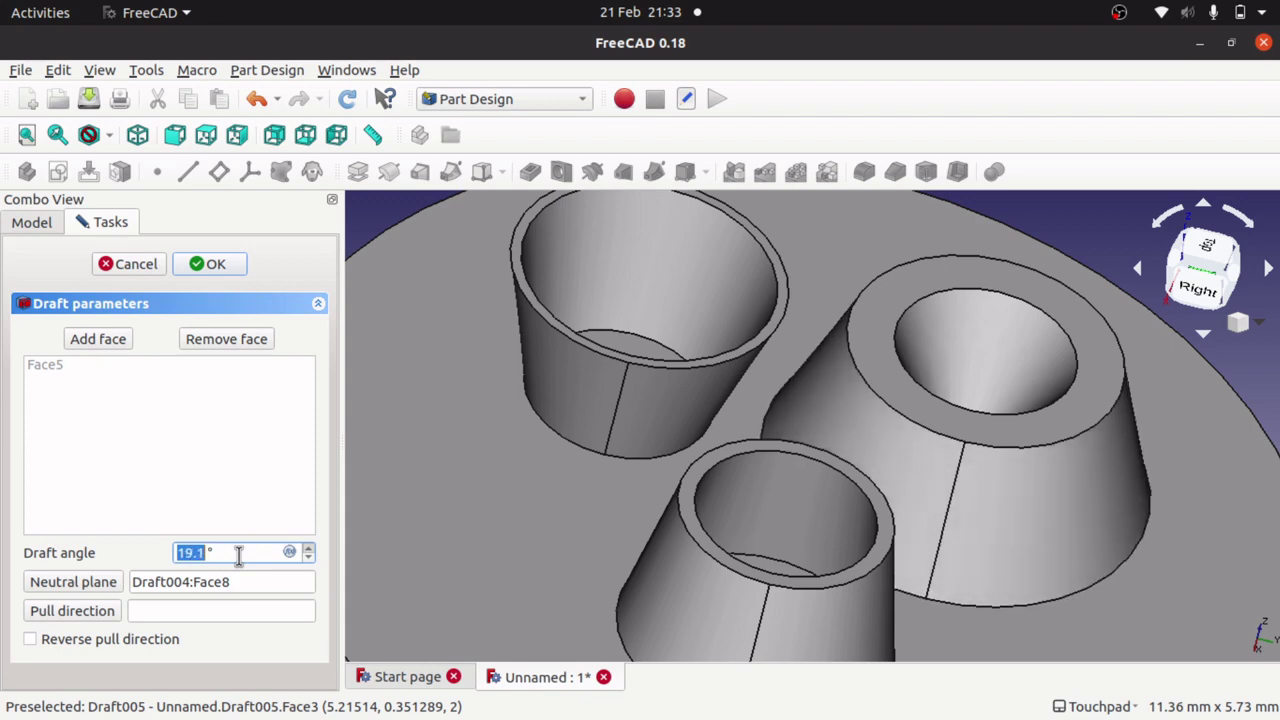
left_click_drag(932, 420, 960, 440, "shift")
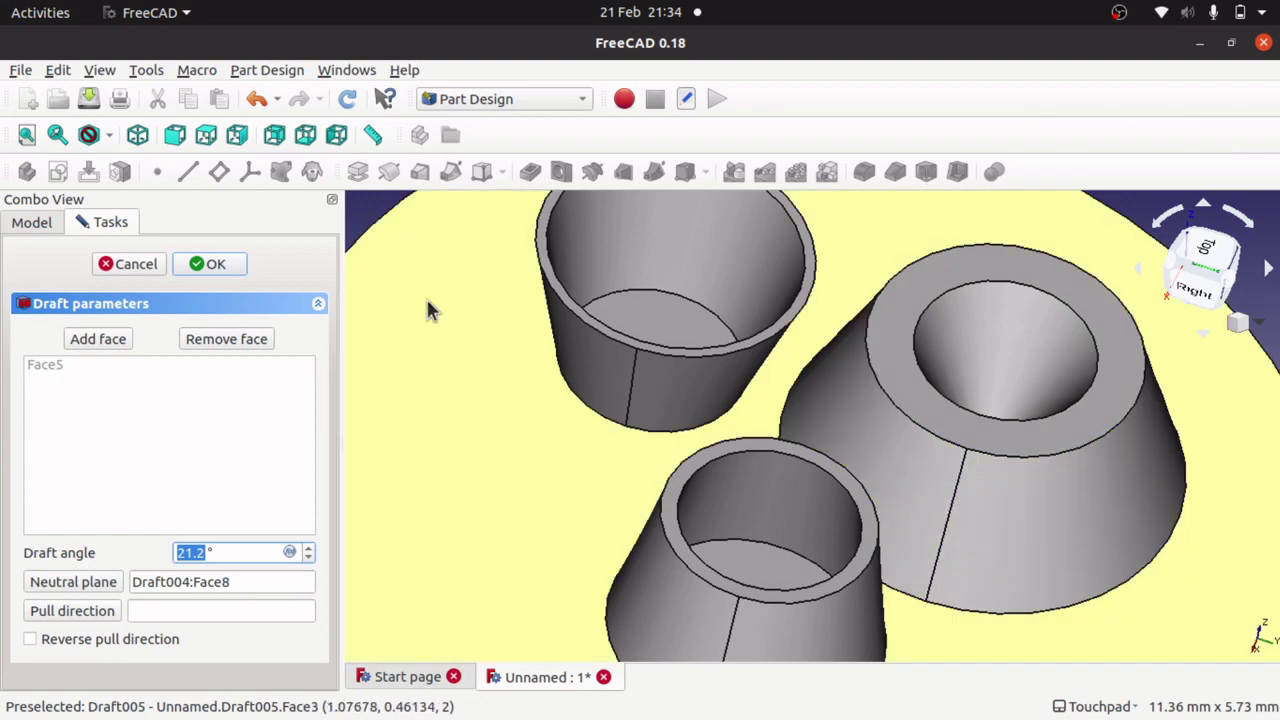
left_click(236, 270)
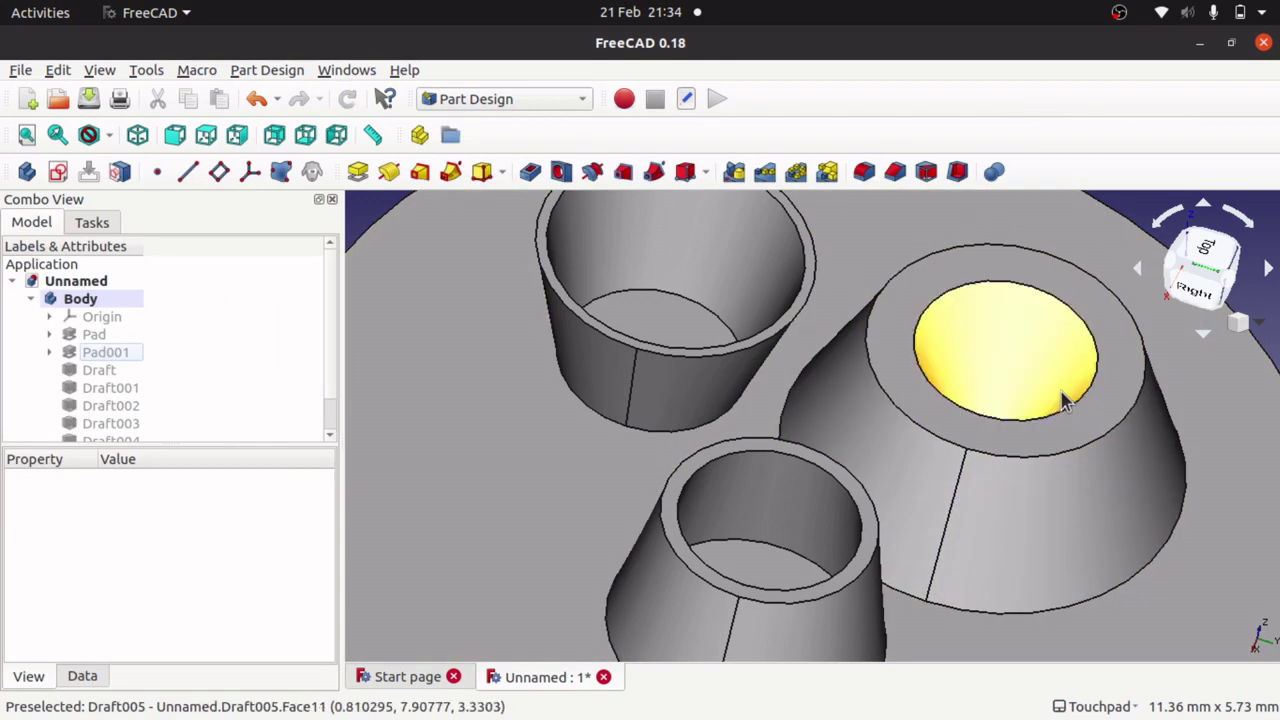
- Inspect the tapered inner and outer walls of the third boss up close
scroll(1065, 400, "down", 5)
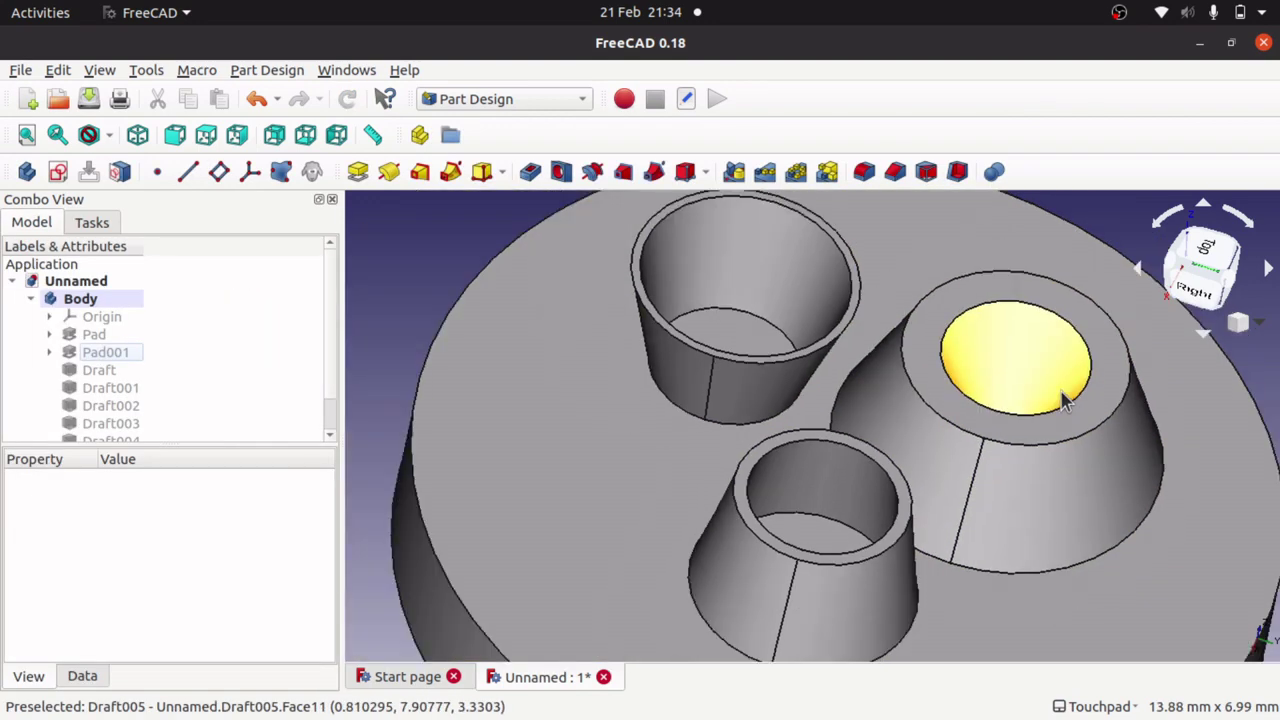
scroll(1065, 400, "up", 6)
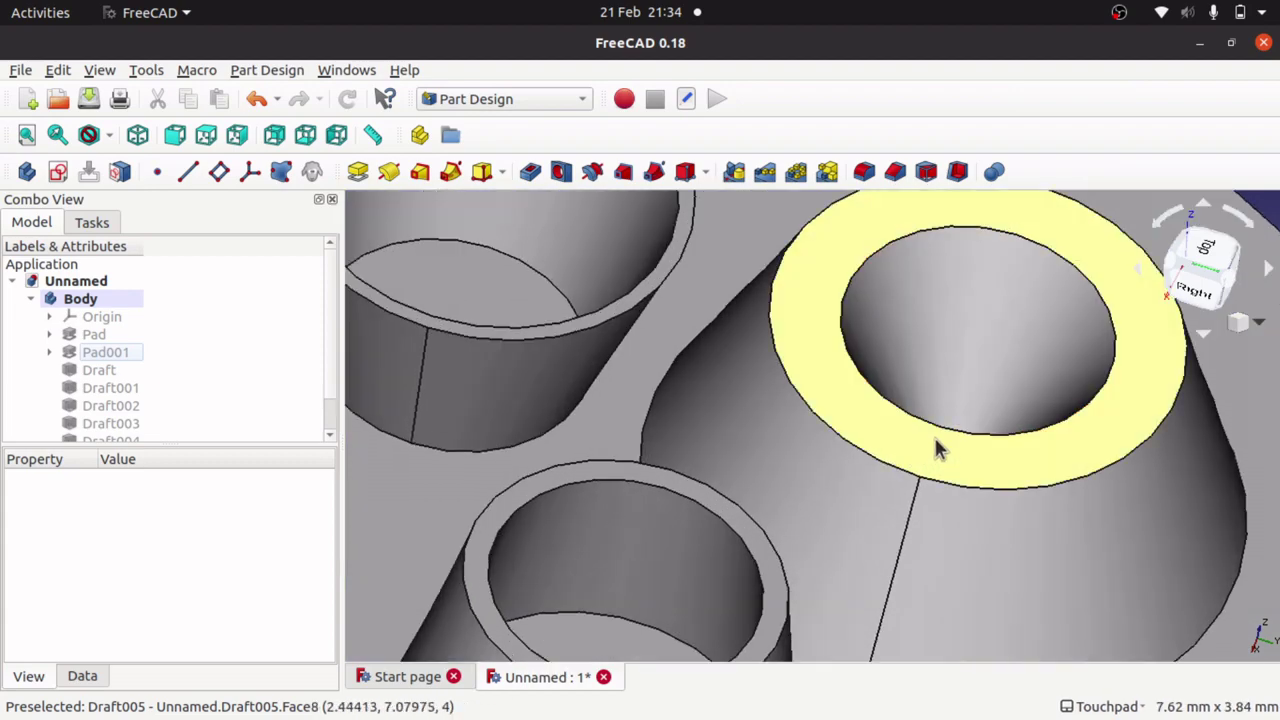
left_click_drag(937, 443, 951, 416, "alt")
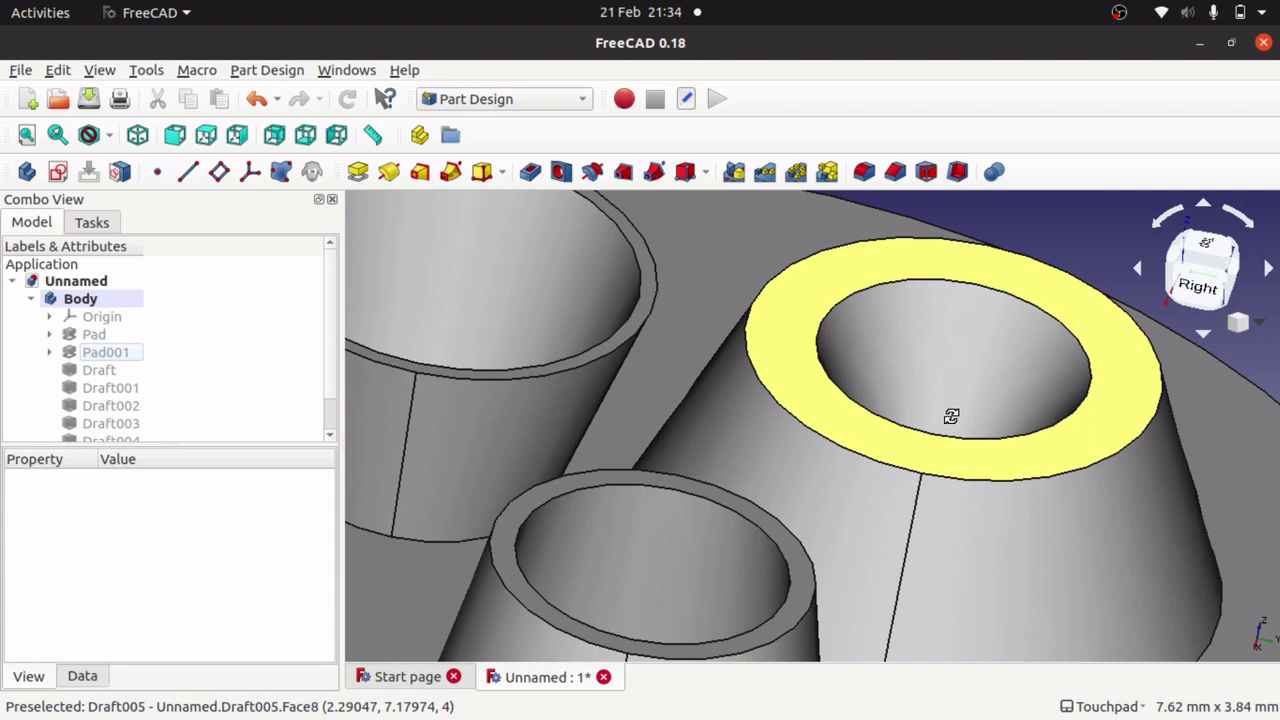